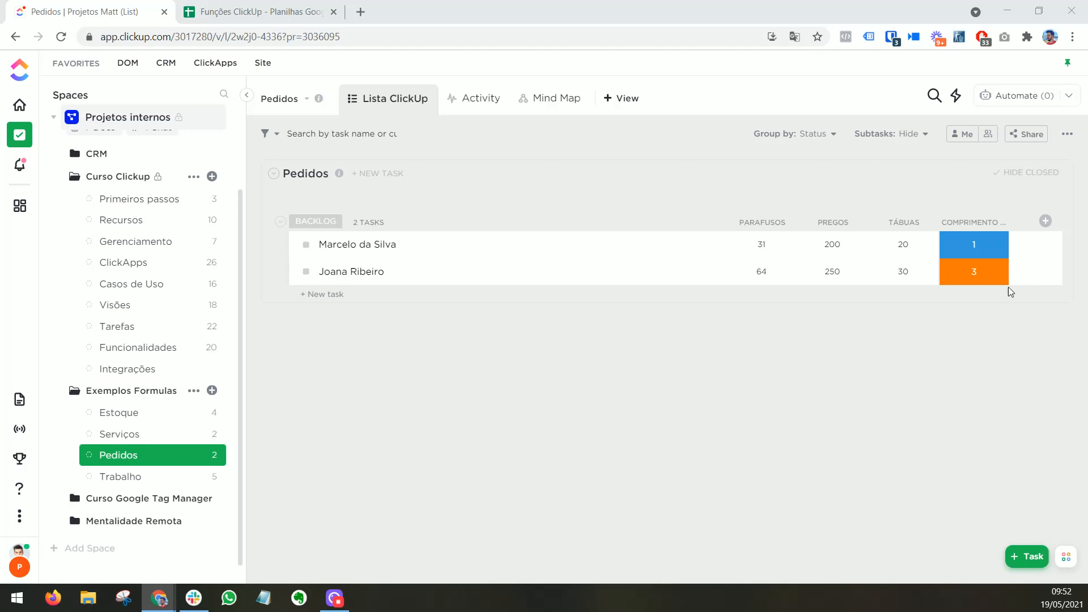
Step: Review the Comprimento options in the Pedidos list and the columns of the Serviços list, and open the Trabalho list
click(980, 254)
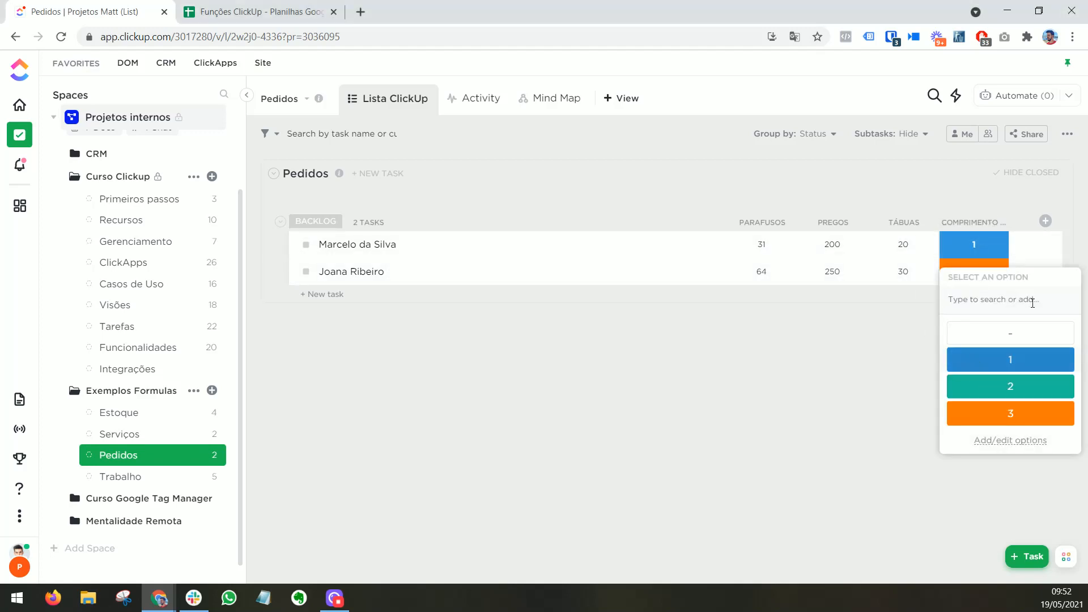
click(143, 448)
click(148, 435)
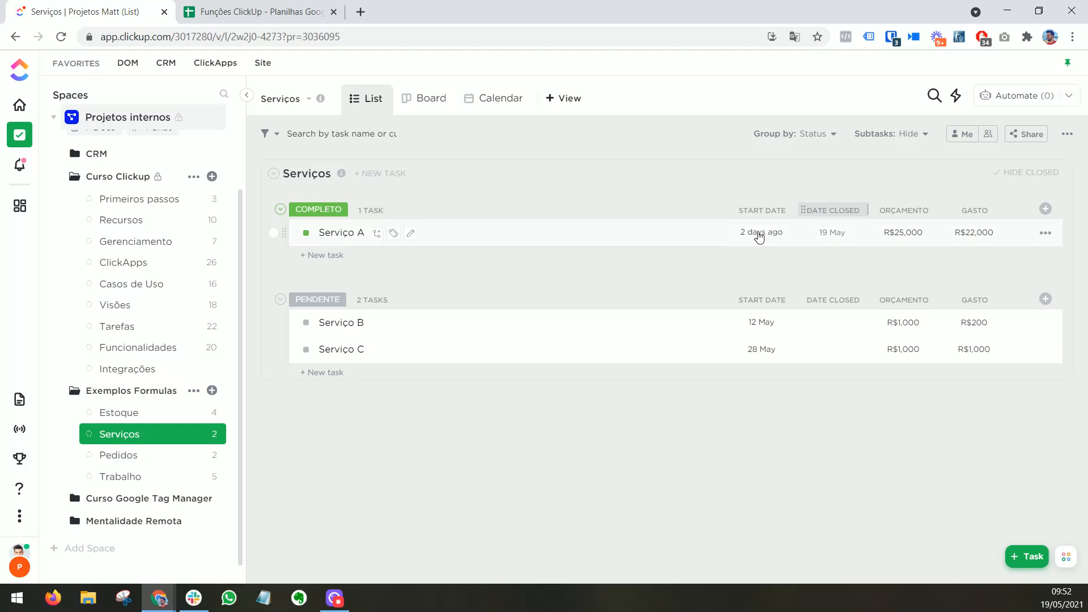
click(170, 476)
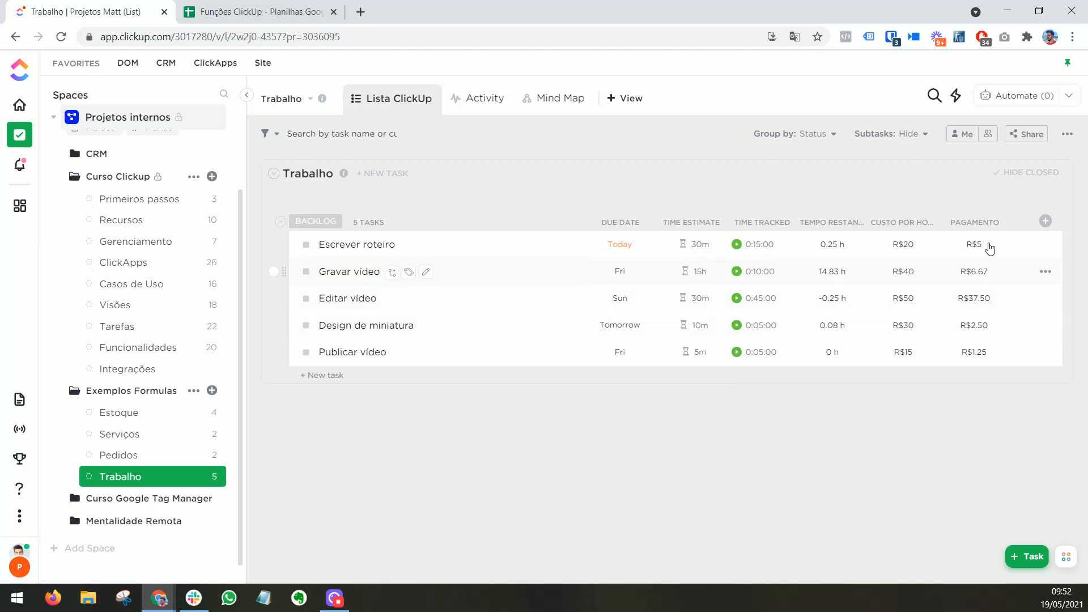
Step: Delete the Pagamento and Tempo restante columns from the Trabalho list
click(971, 225)
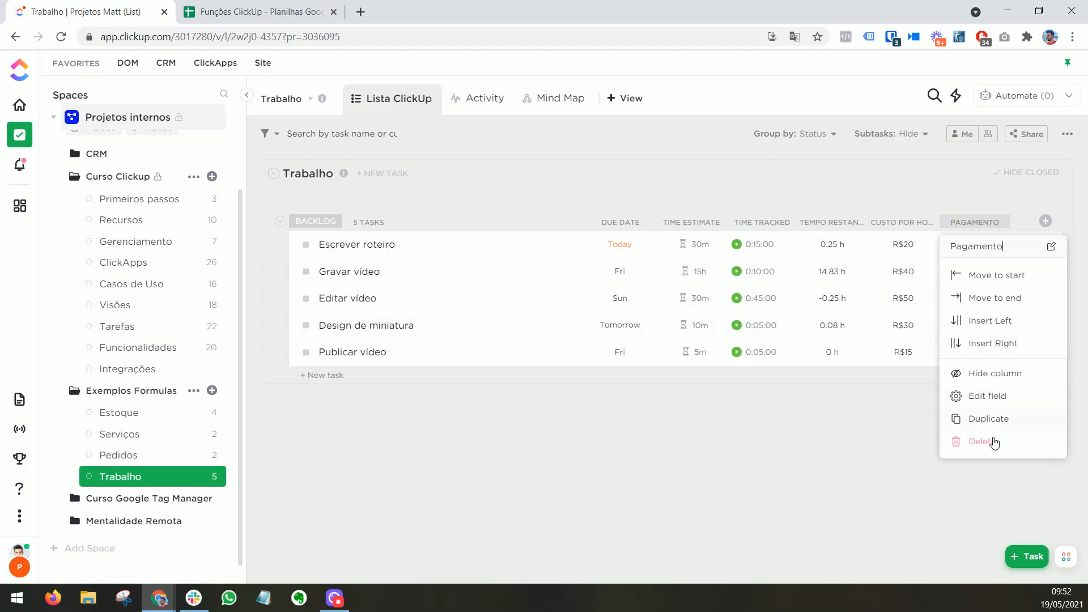
click(993, 439)
click(613, 356)
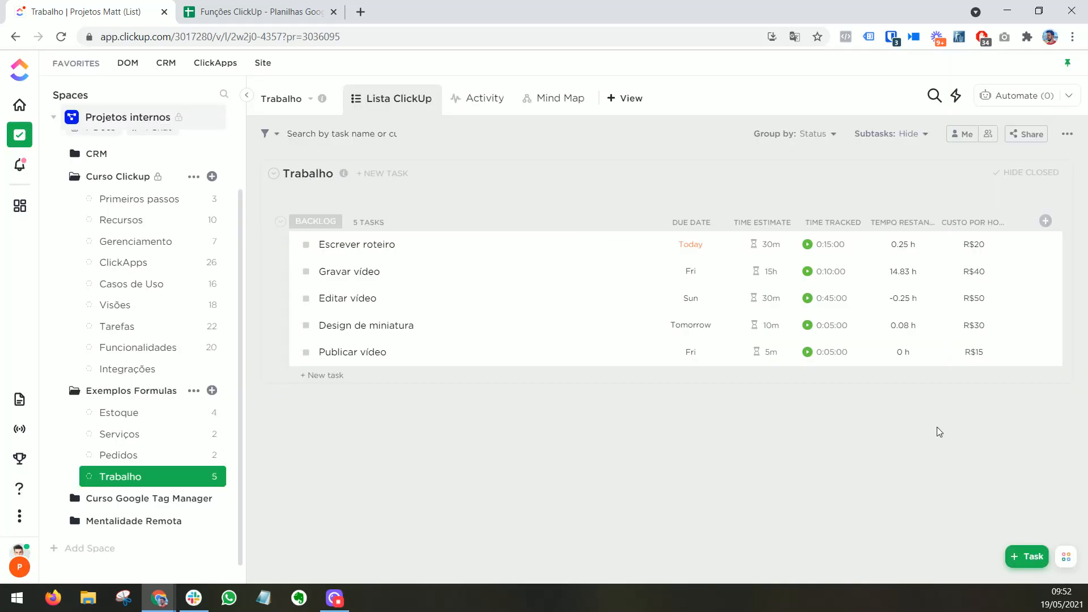
click(903, 223)
click(902, 442)
click(673, 376)
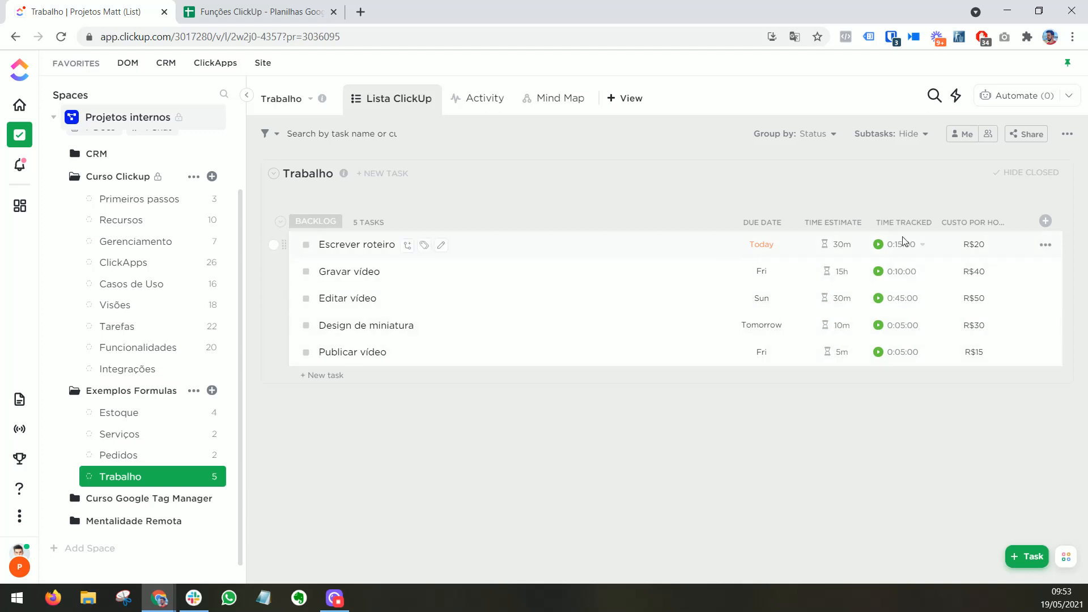
Step: Examine the field types offered when adding a column and in the Trabalho list's custom field manager, without creating a field
click(1045, 221)
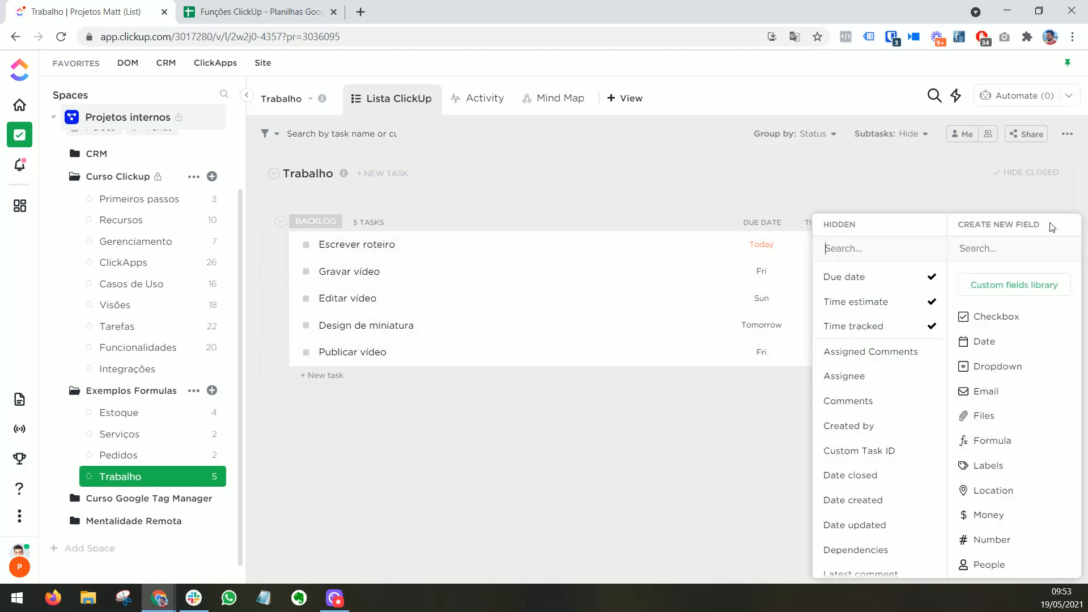
click(1004, 191)
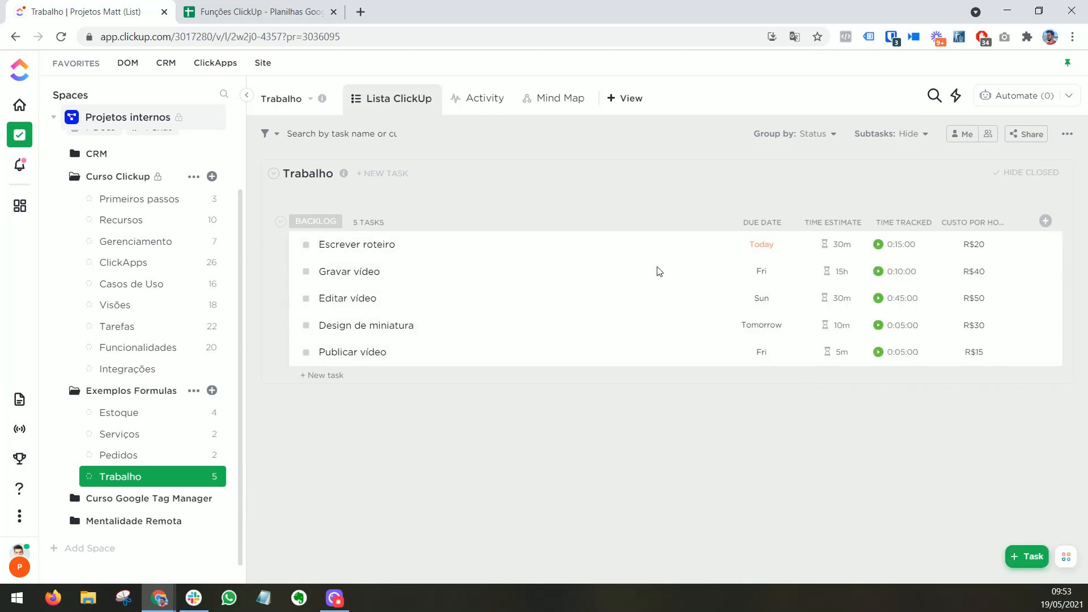
click(214, 477)
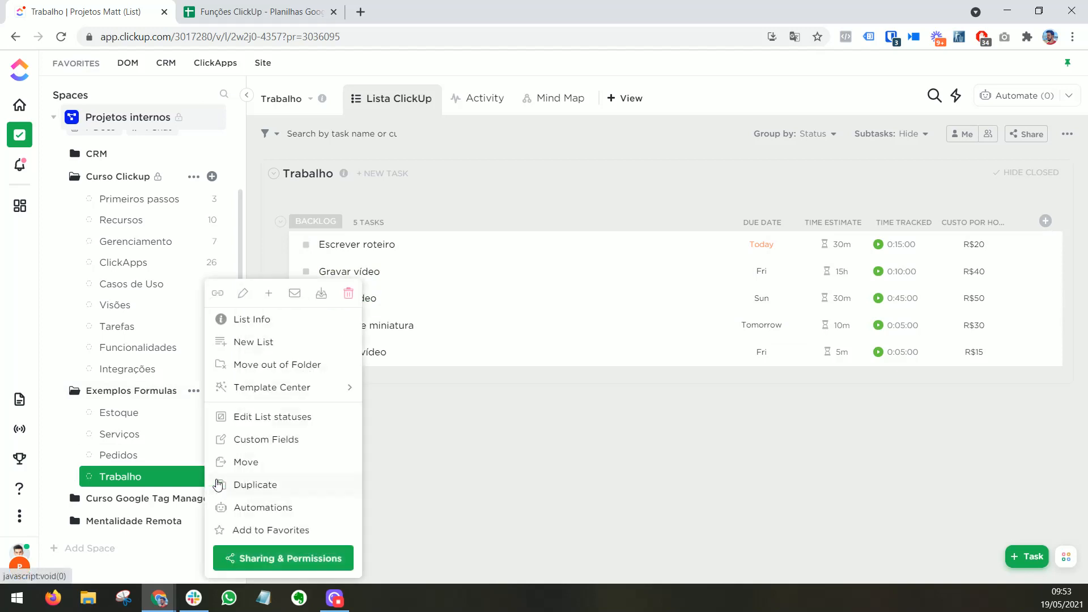
click(242, 441)
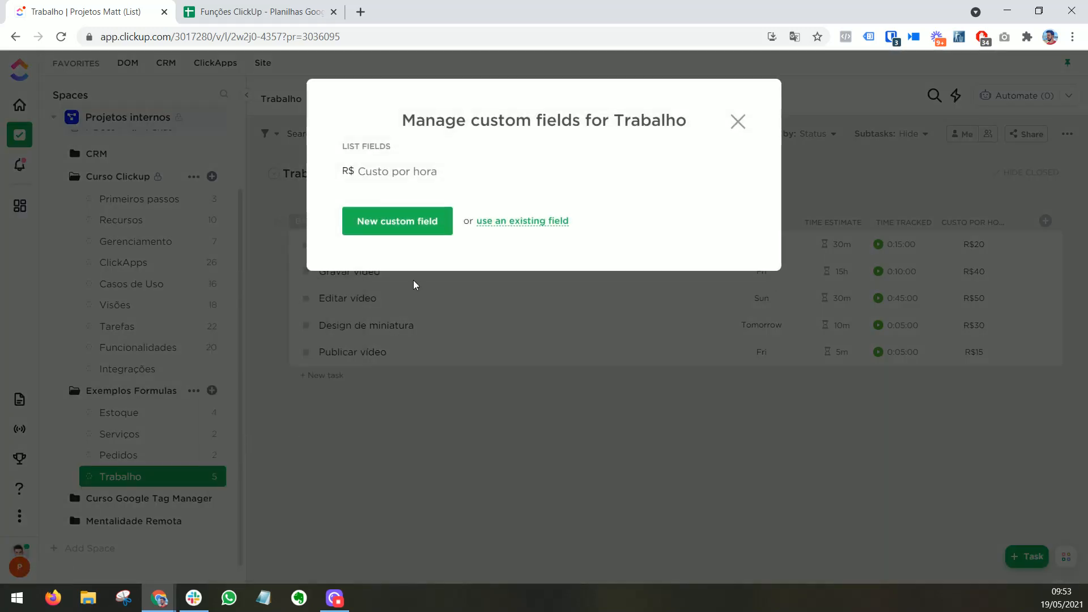
click(380, 225)
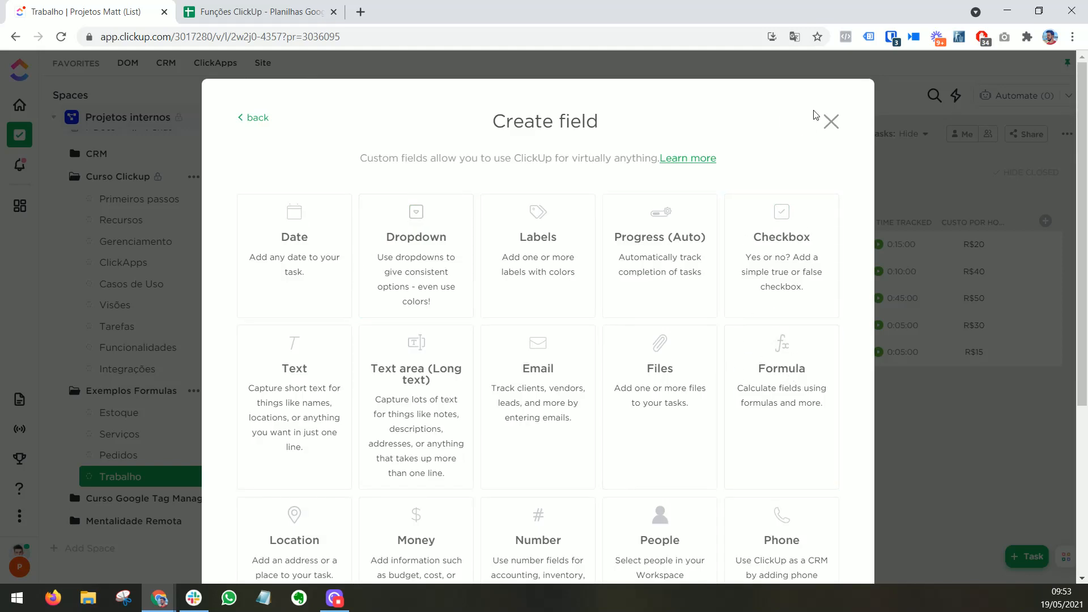
click(831, 121)
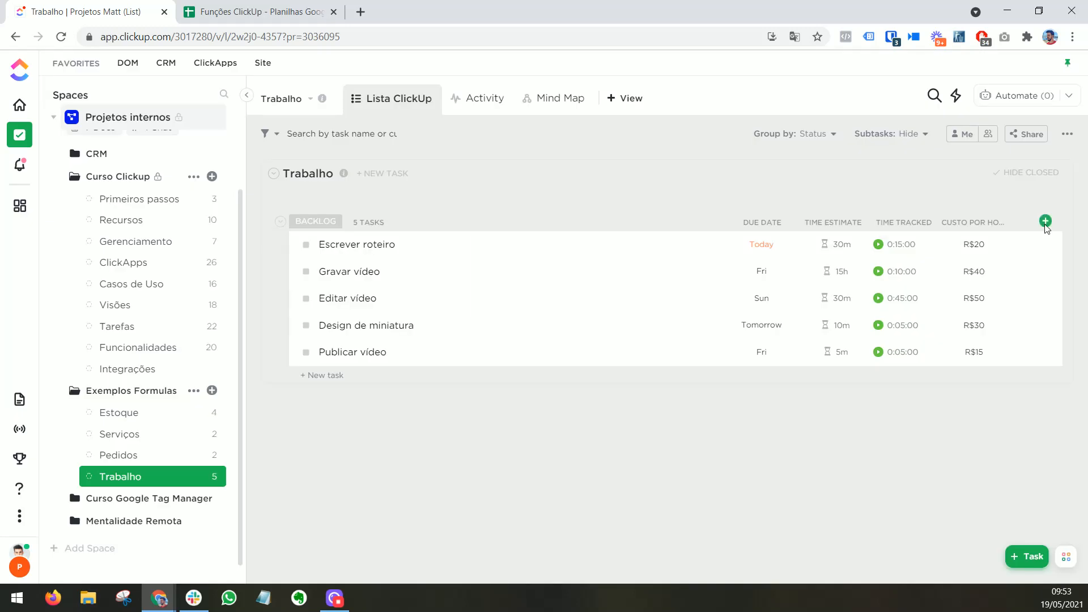
Step: Add a Formula column named "Tempo restante" to the Trabalho list
click(1045, 222)
click(992, 440)
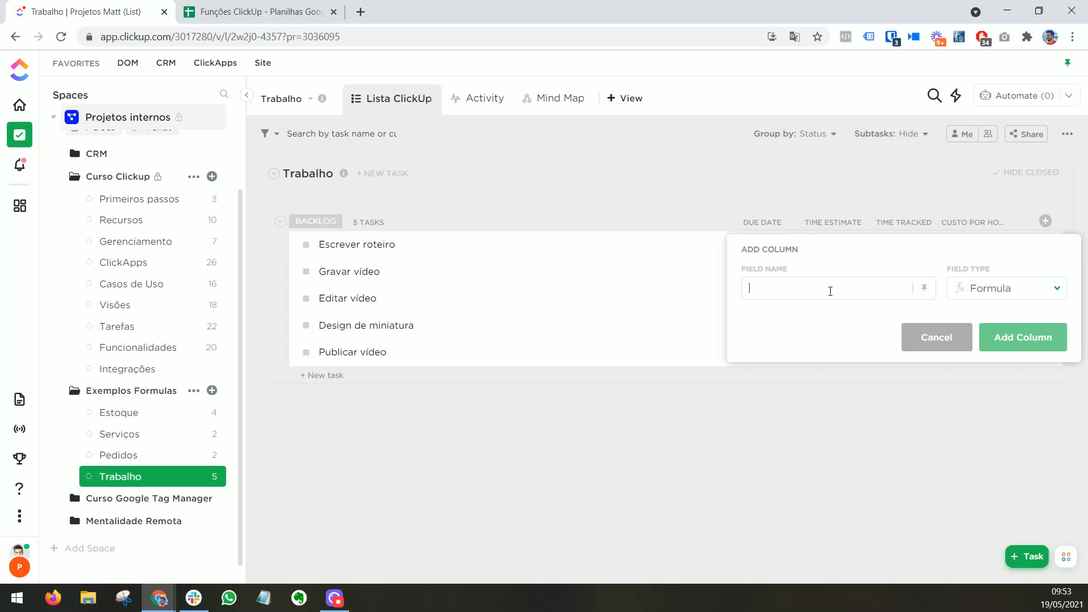
text(tEMPO R)
key(BackSpace)
key(BackSpace)
key(BackSpace)
key(BackSpace)
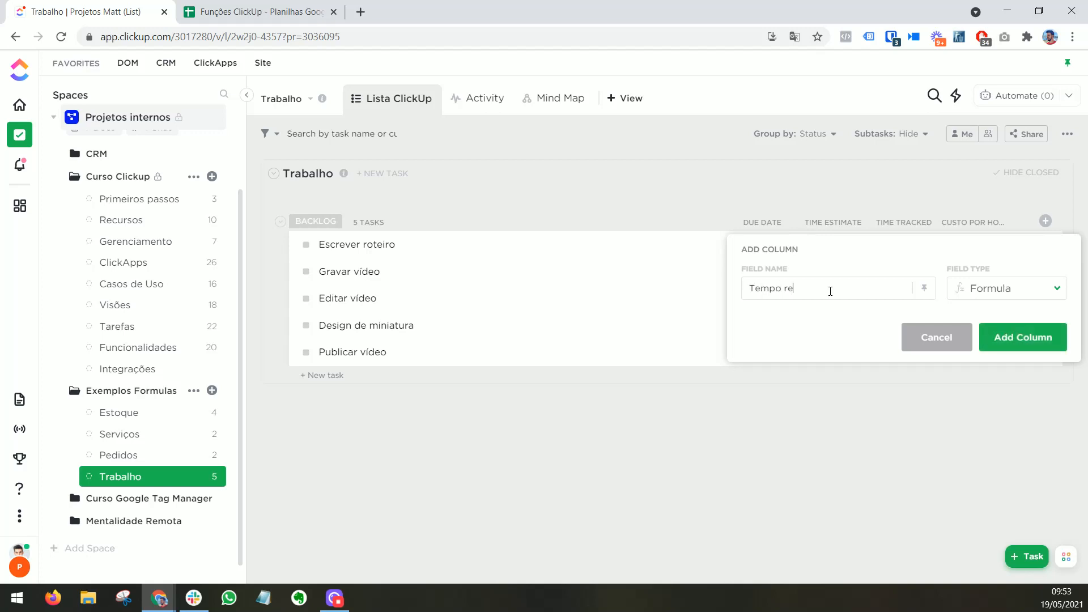
click(1017, 341)
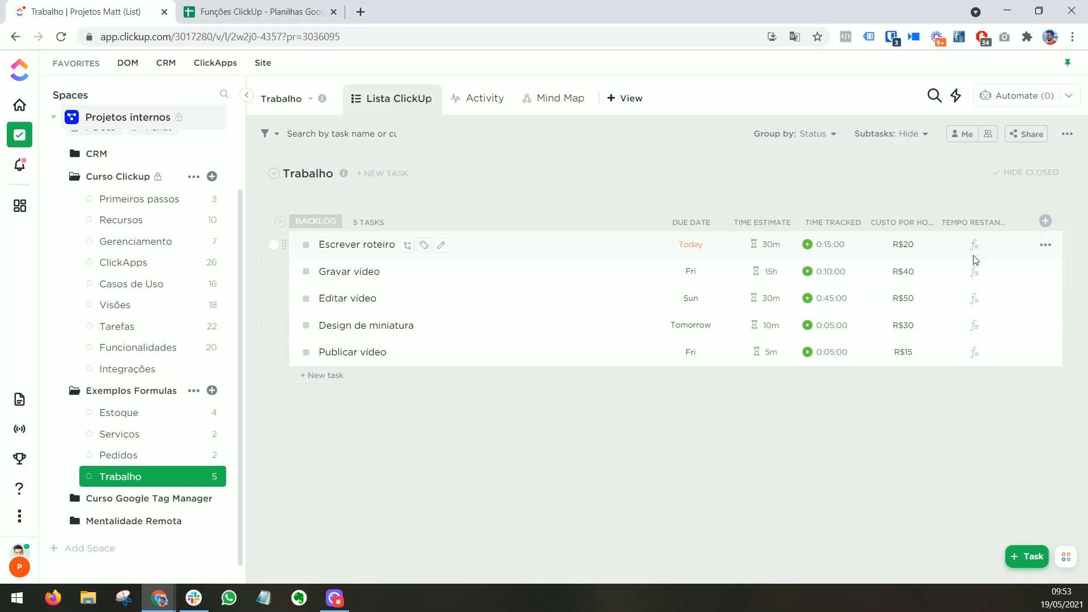
Step: Set the Tempo restante formula to Time estimated in hours minus Time tracked in hours and calculate it
click(974, 245)
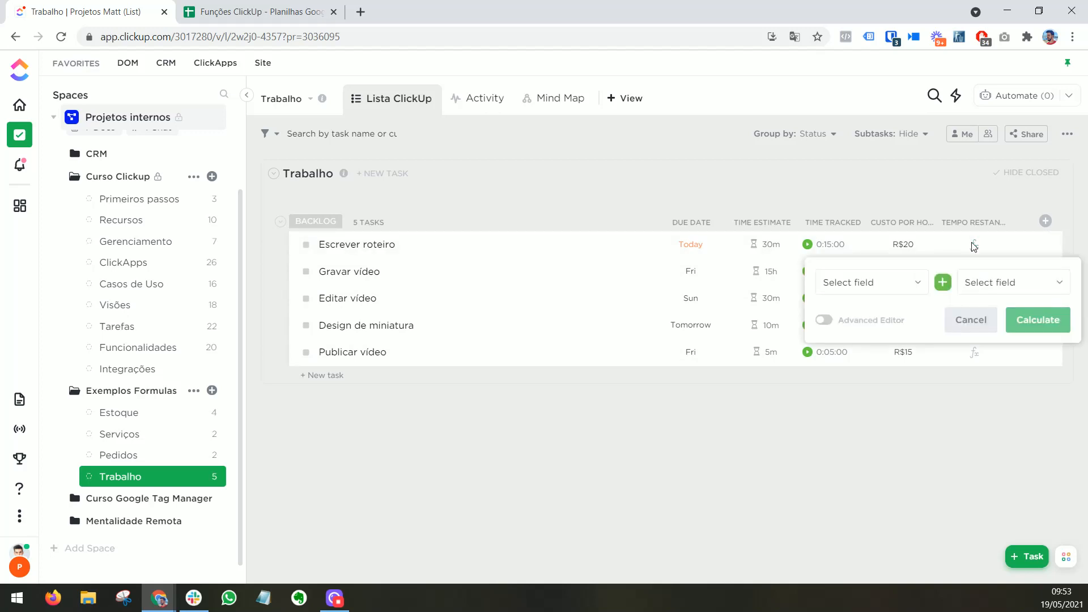
click(885, 290)
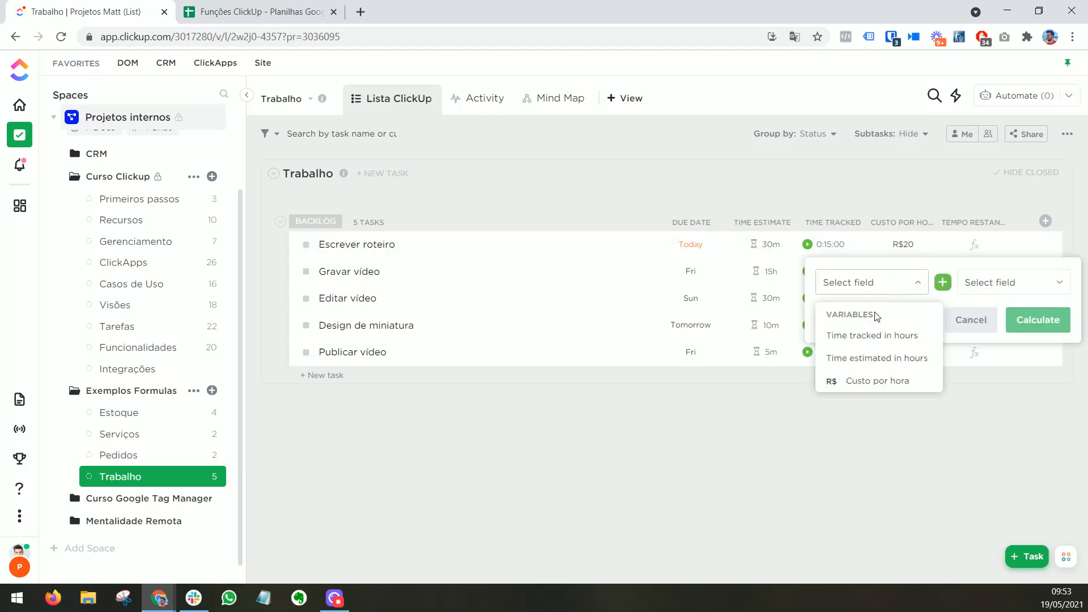
click(873, 357)
click(943, 282)
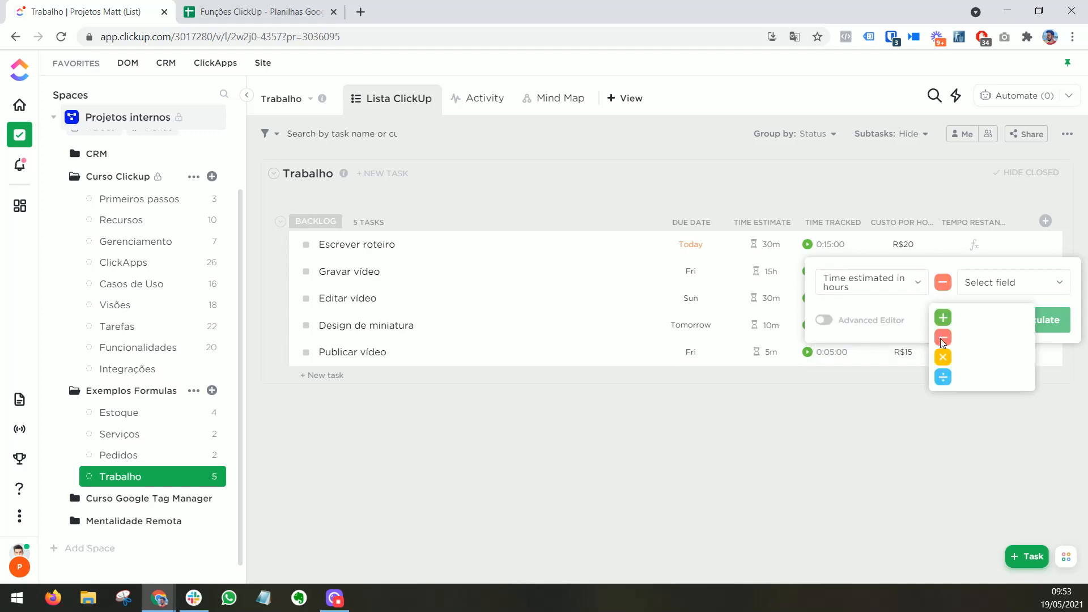
click(943, 339)
click(980, 286)
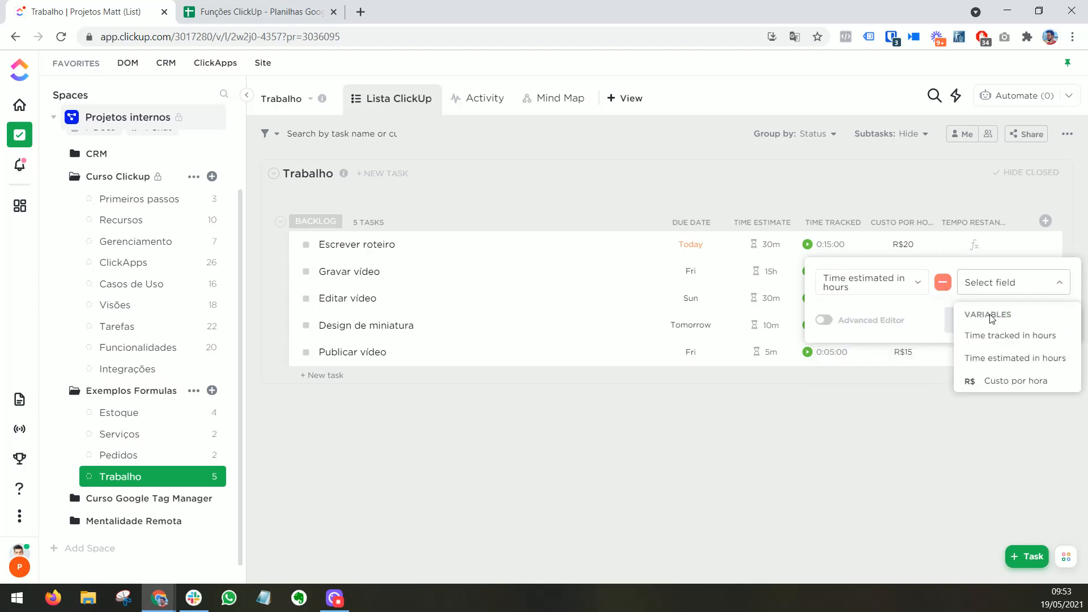
click(1000, 338)
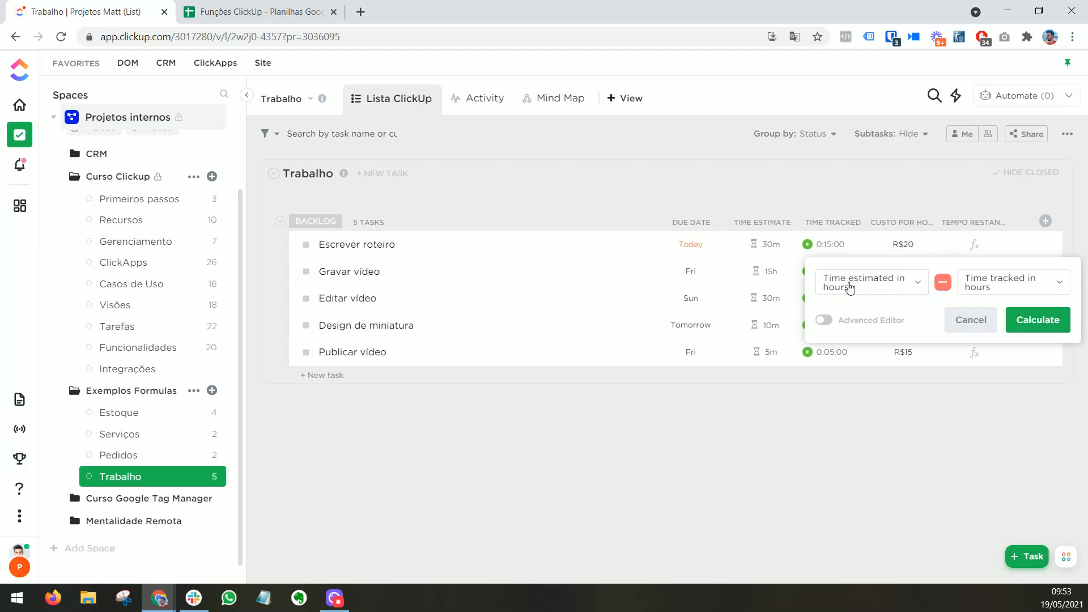
click(1028, 324)
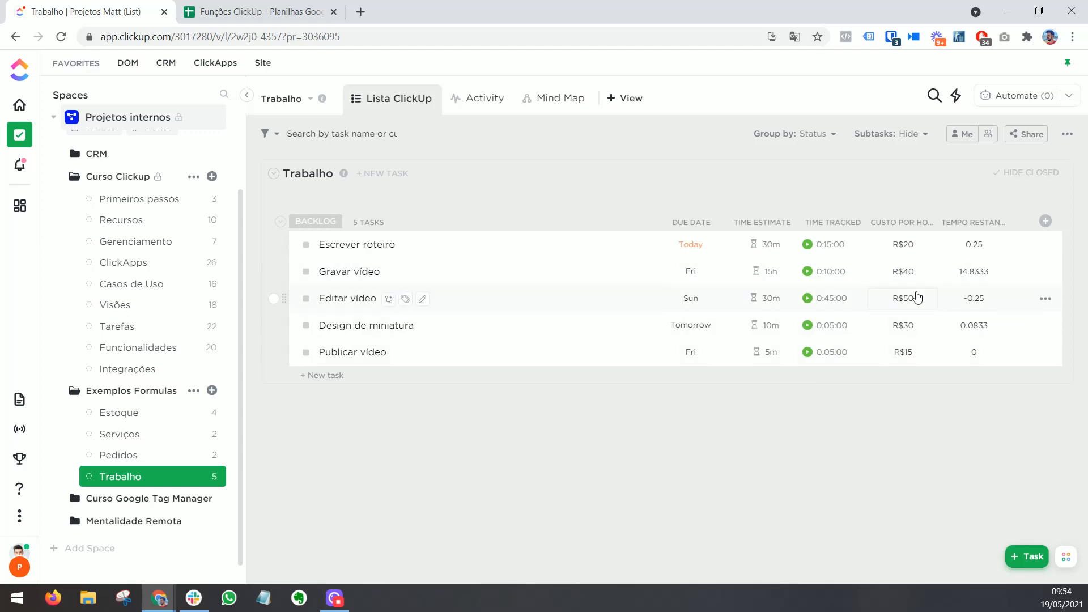
Step: Add a Formula column named "Pagamento" to the Trabalho list
click(1046, 221)
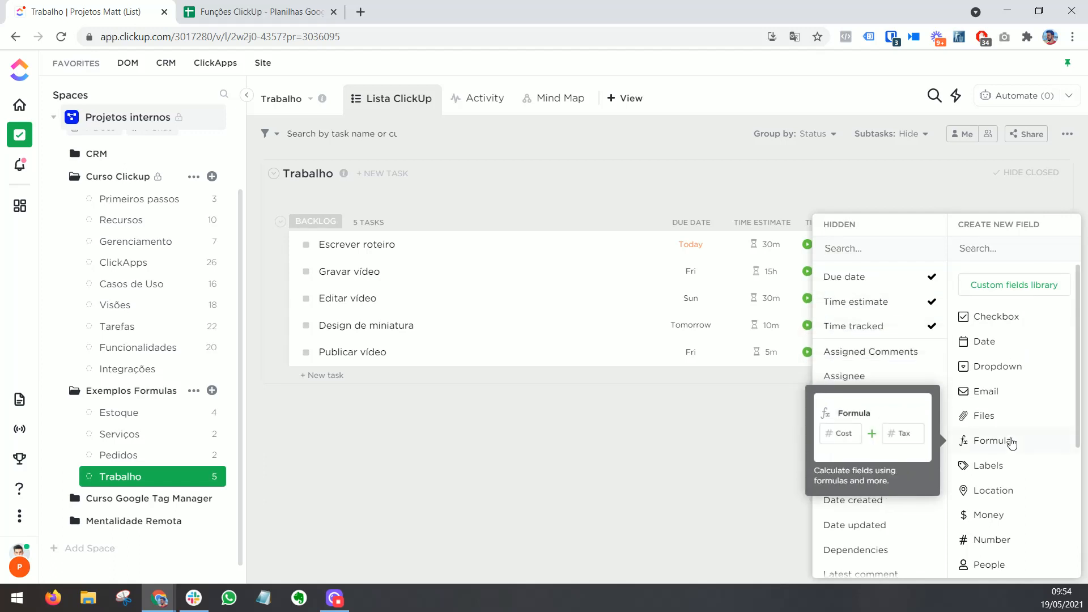
click(992, 441)
text(Pagamento)
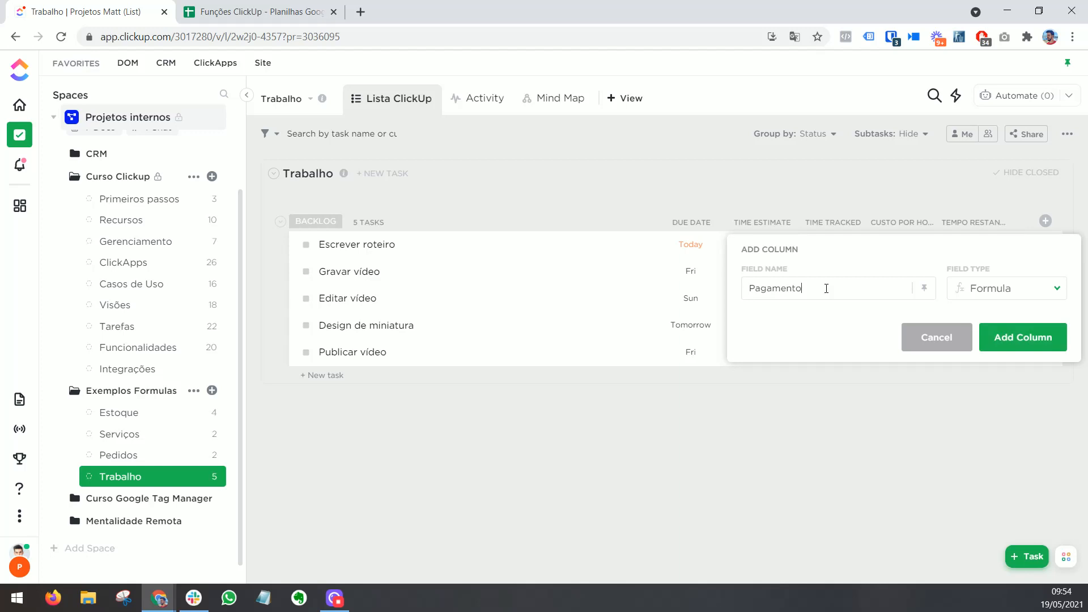
click(1023, 337)
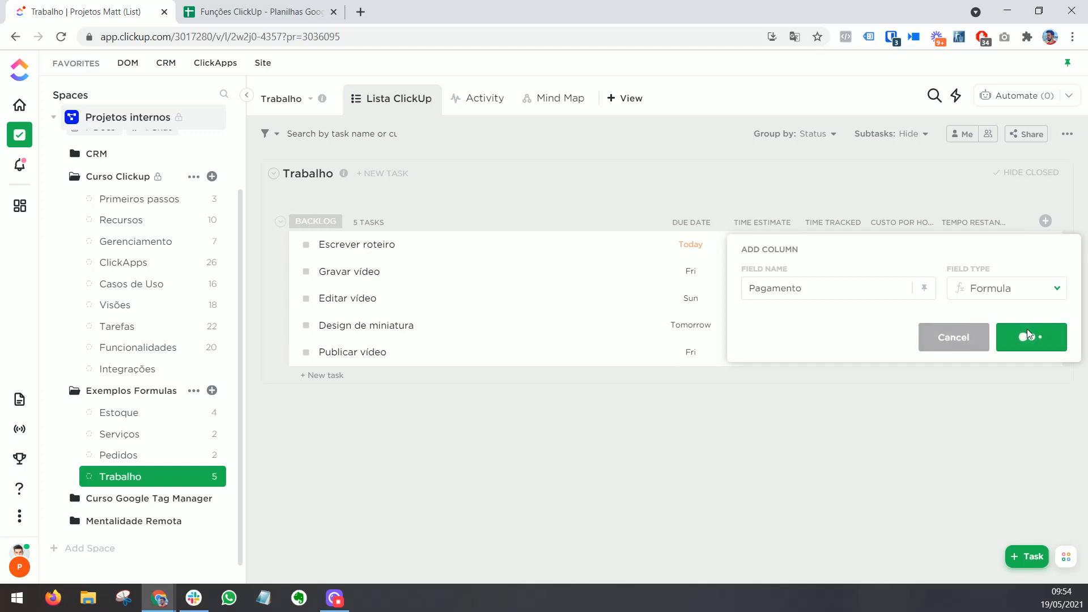
Step: Set the Pagamento formula to Time tracked in hours multiplied by Custo por hora and calculate it
click(972, 245)
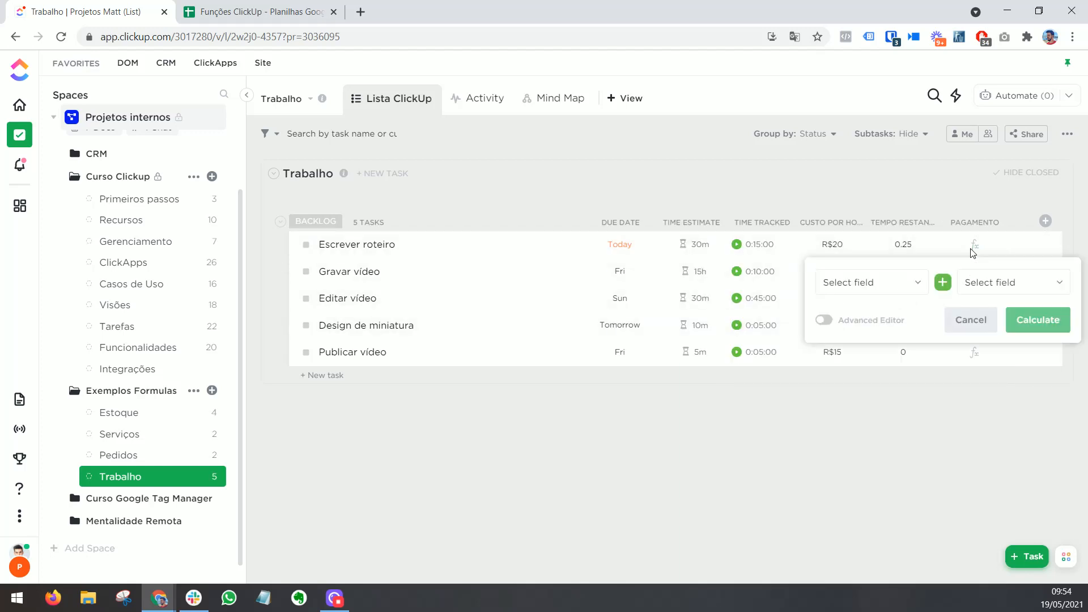
click(854, 283)
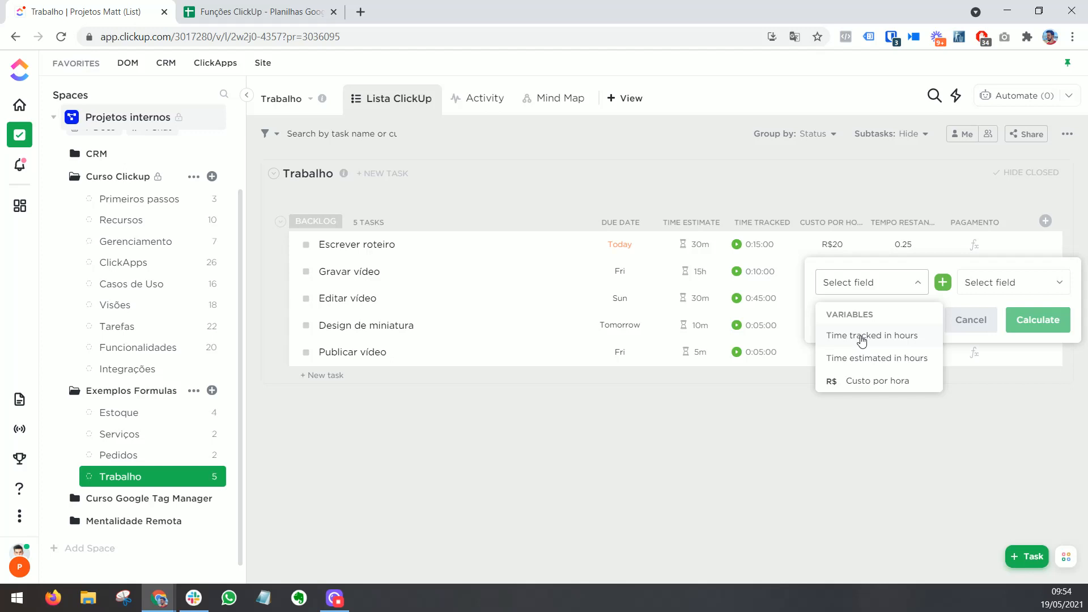
click(862, 338)
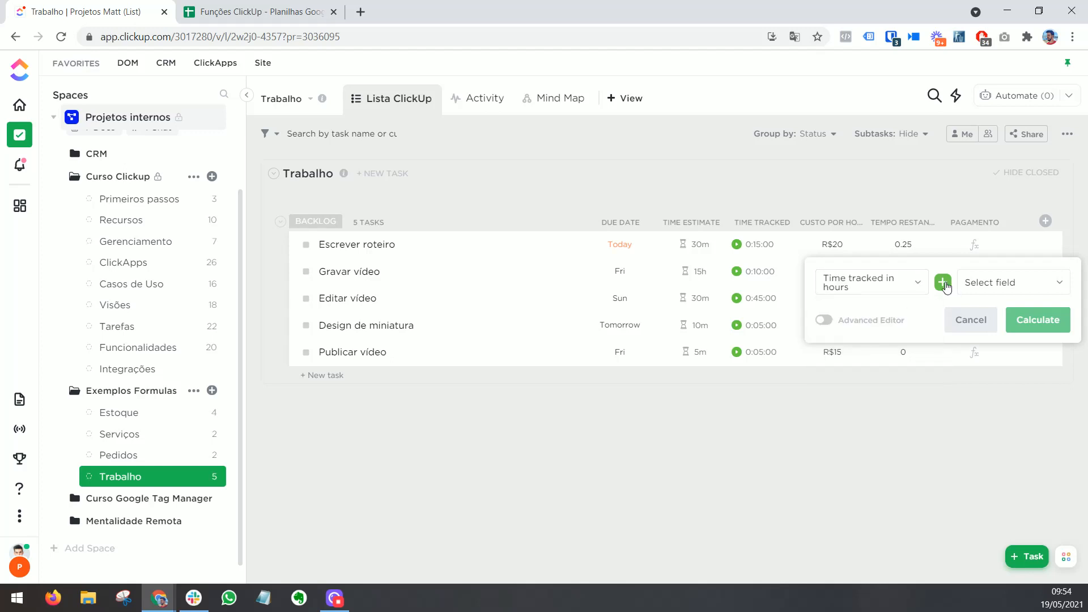
click(943, 283)
click(943, 357)
click(991, 285)
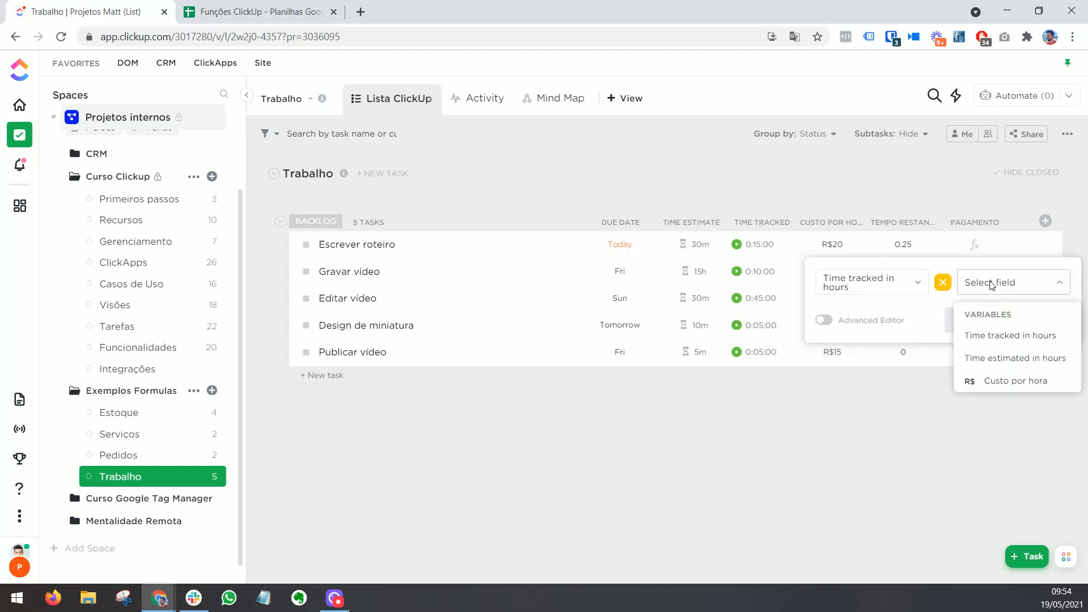
click(995, 383)
click(1000, 443)
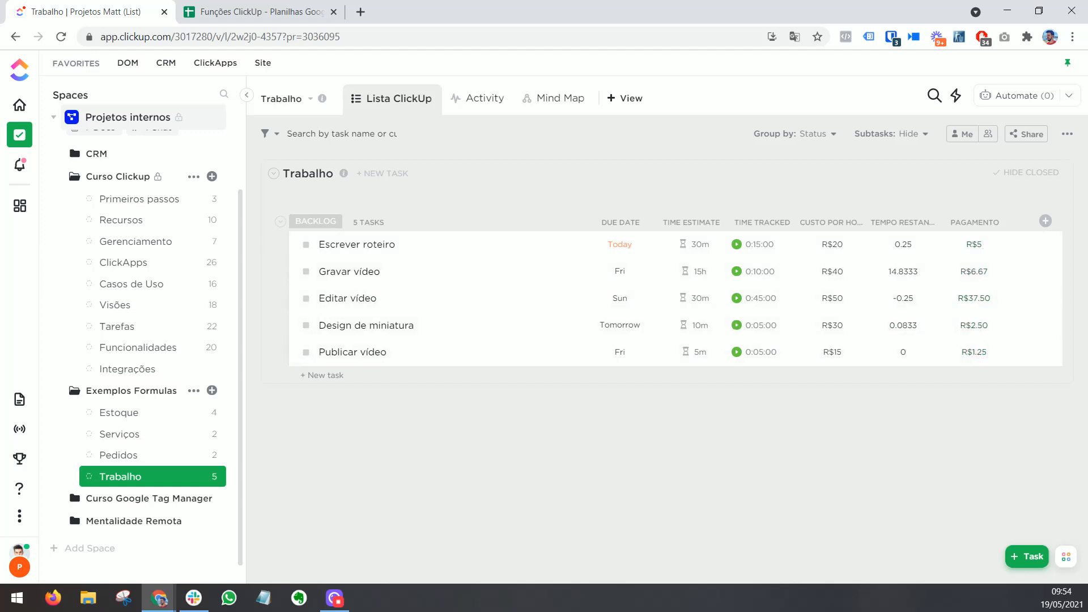
Step: Add a Formula column named "Orçamento restante" to the Serviços list
click(155, 435)
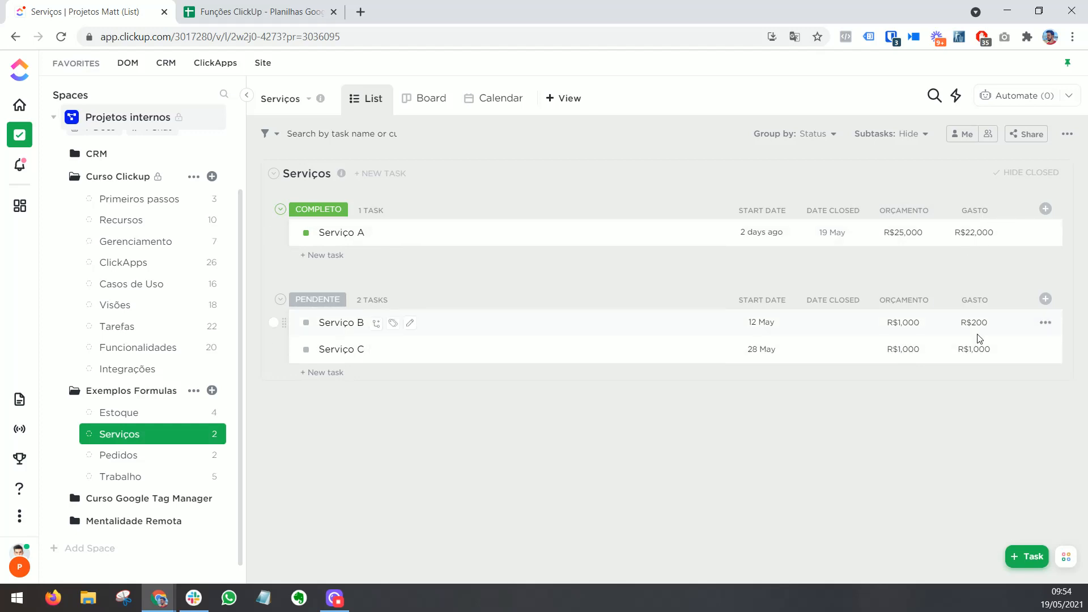
click(1045, 209)
click(991, 440)
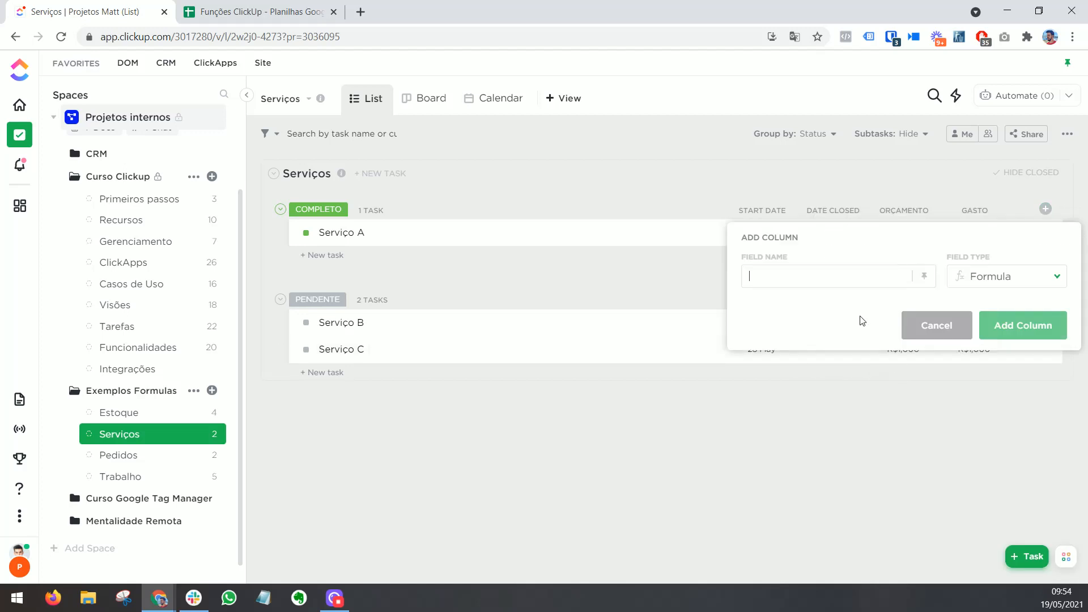
text(Orçamento restante)
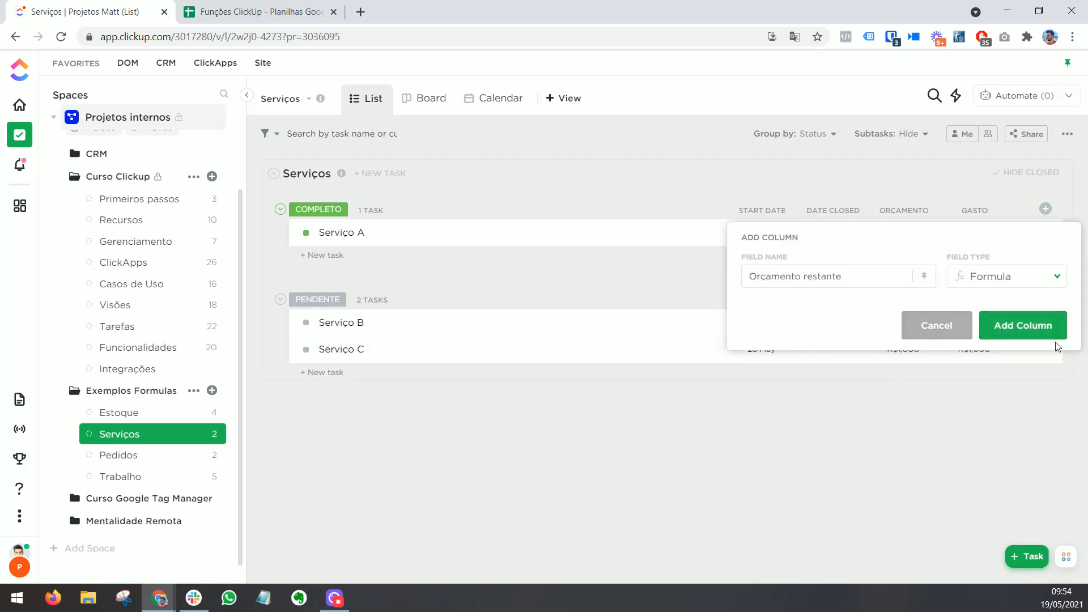
click(1053, 335)
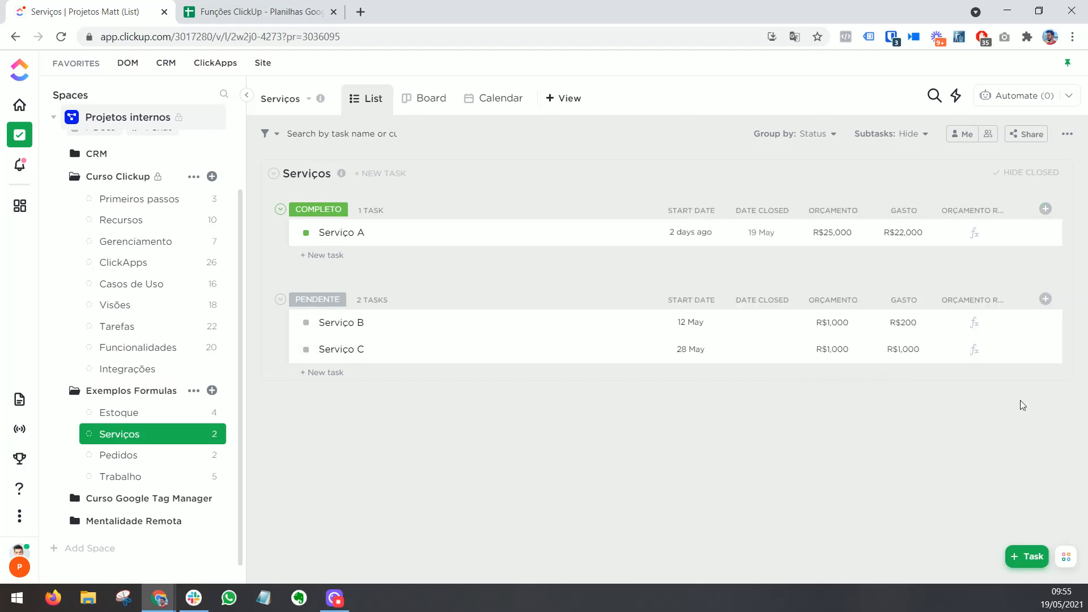
Step: Set the Orçamento restante formula to Orçamento minus Gasto, calculate it, and widen the column to fit its full name
click(975, 234)
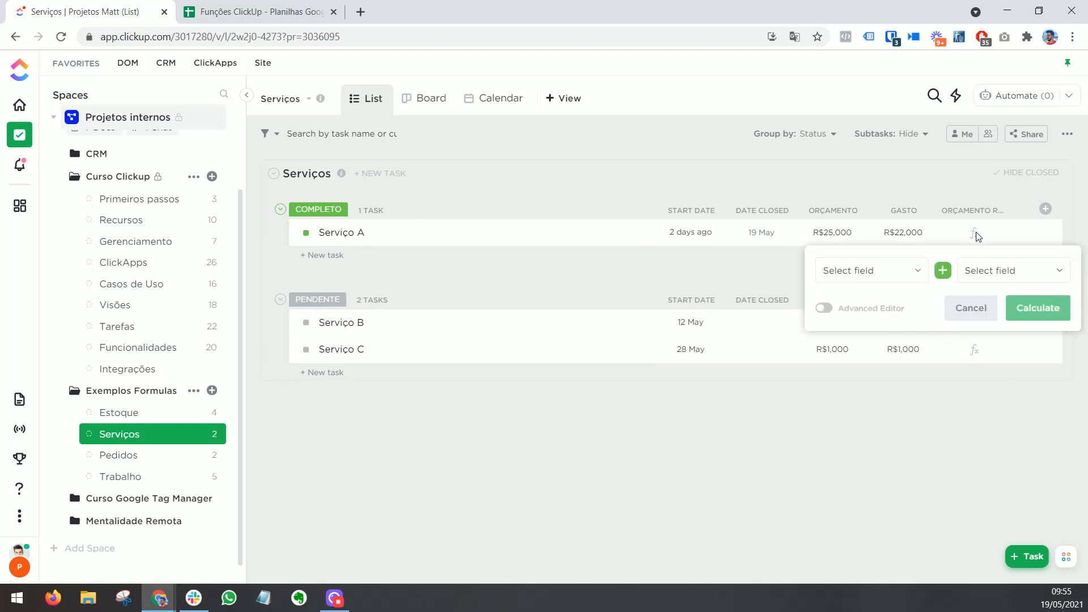
click(901, 271)
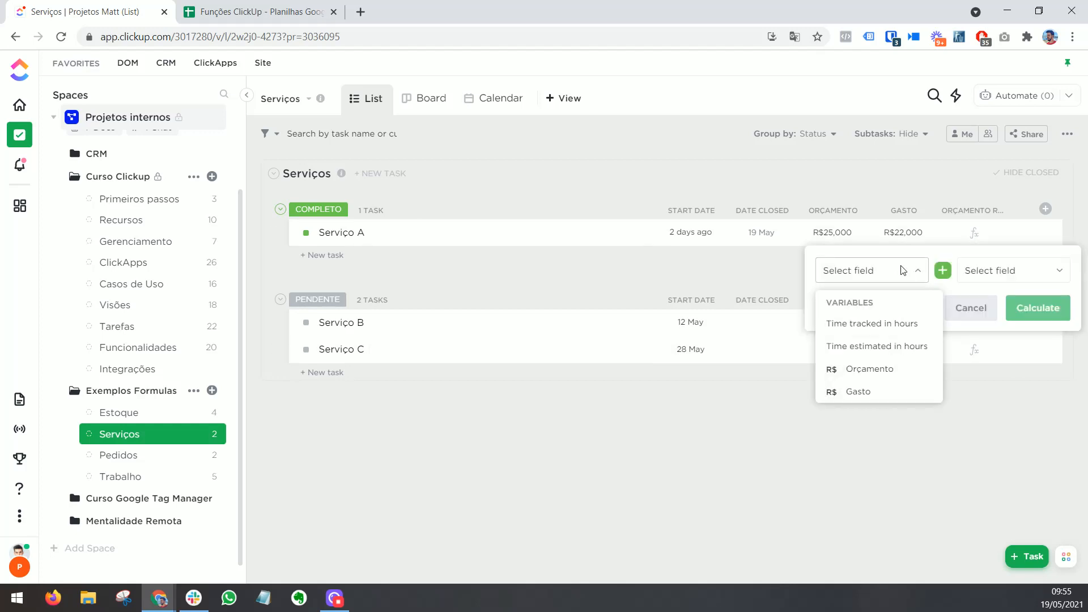
click(877, 373)
click(942, 270)
click(941, 334)
click(977, 279)
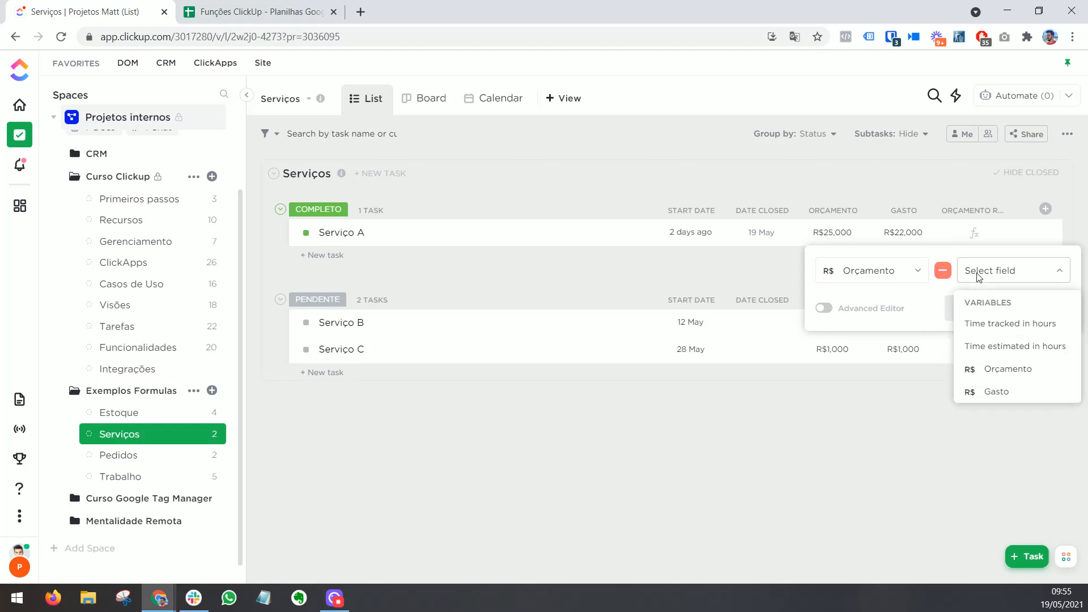
click(985, 392)
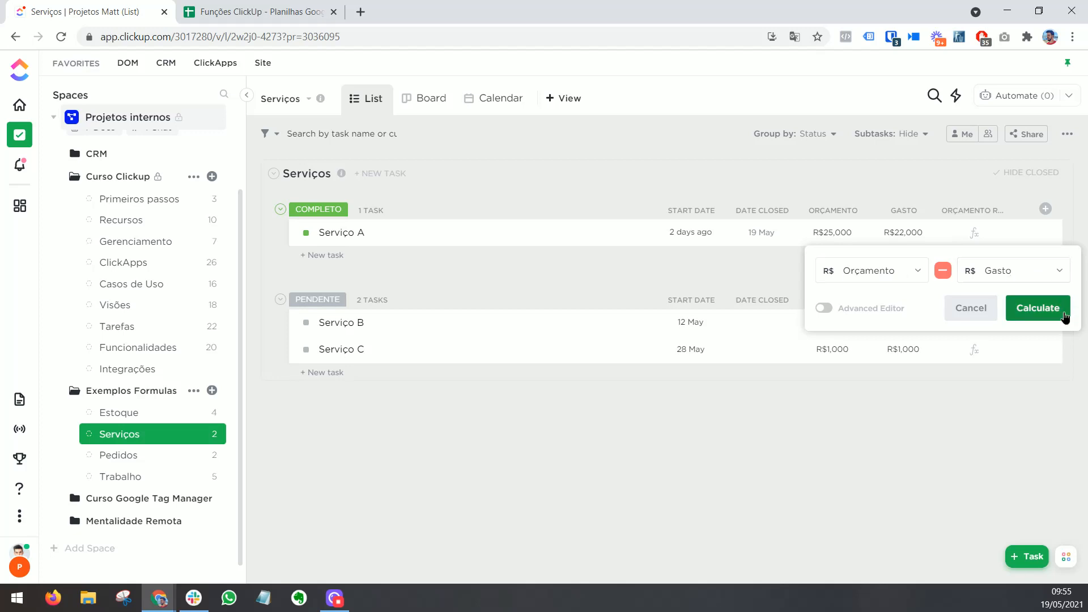
click(1038, 308)
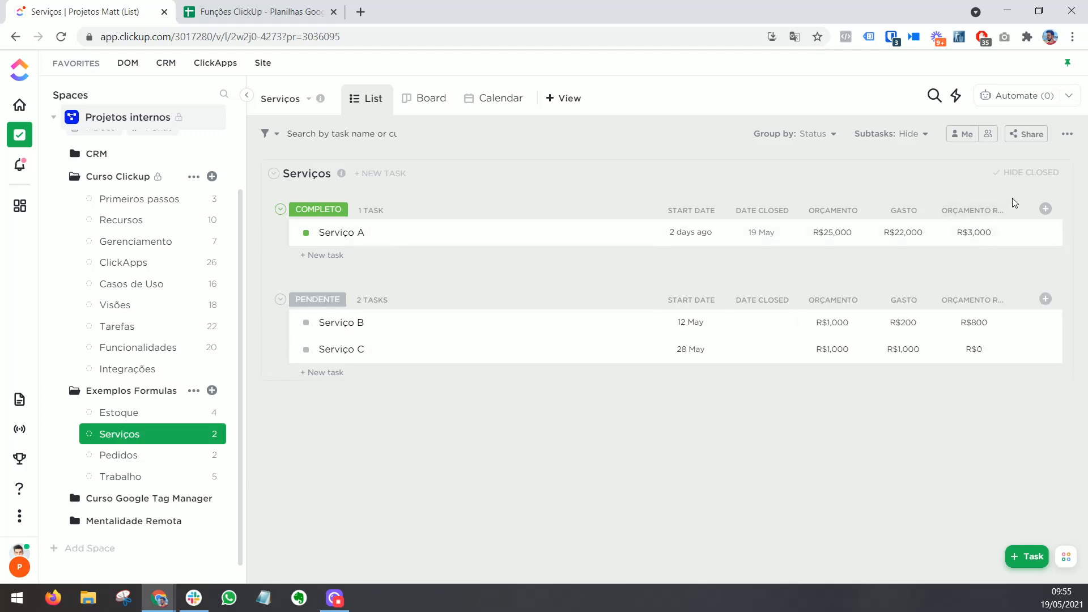
drag(1009, 211, 1042, 210)
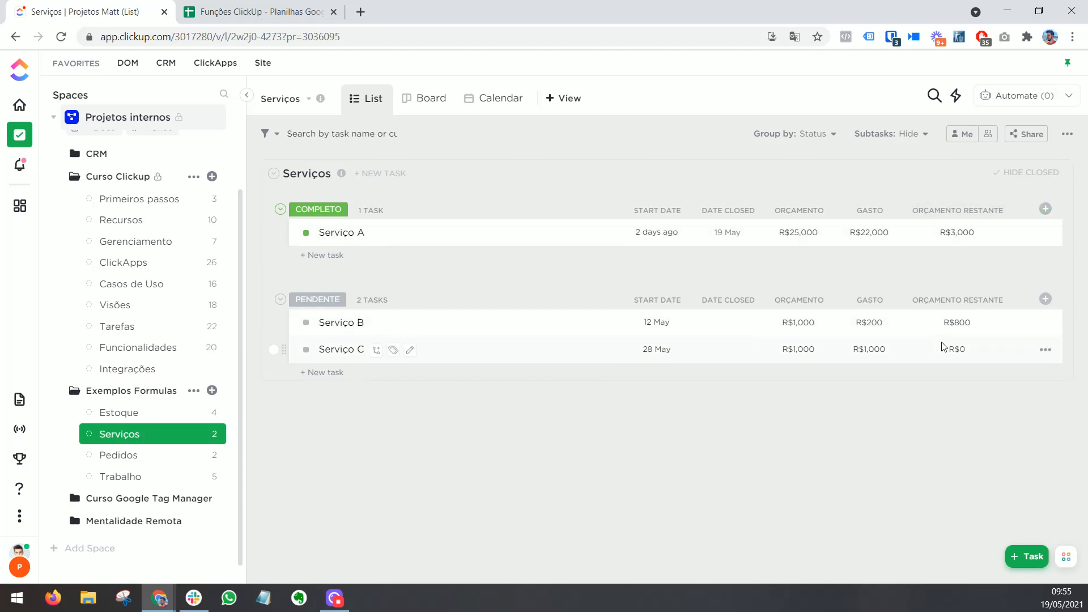
Step: Add a Formula column named "Custo toal" to the Estoque list
click(160, 416)
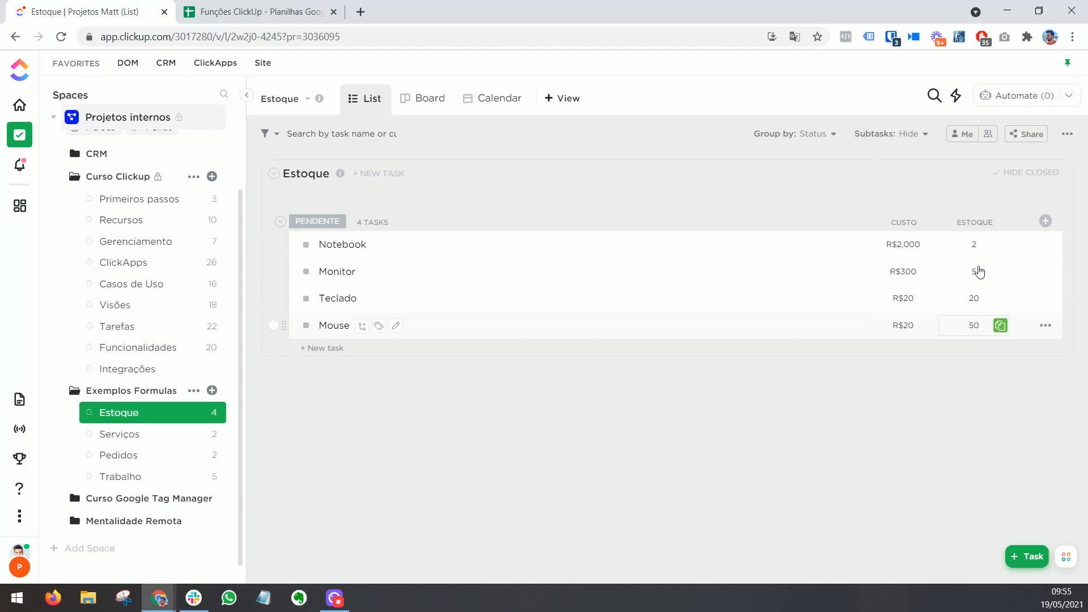
click(1045, 220)
click(985, 442)
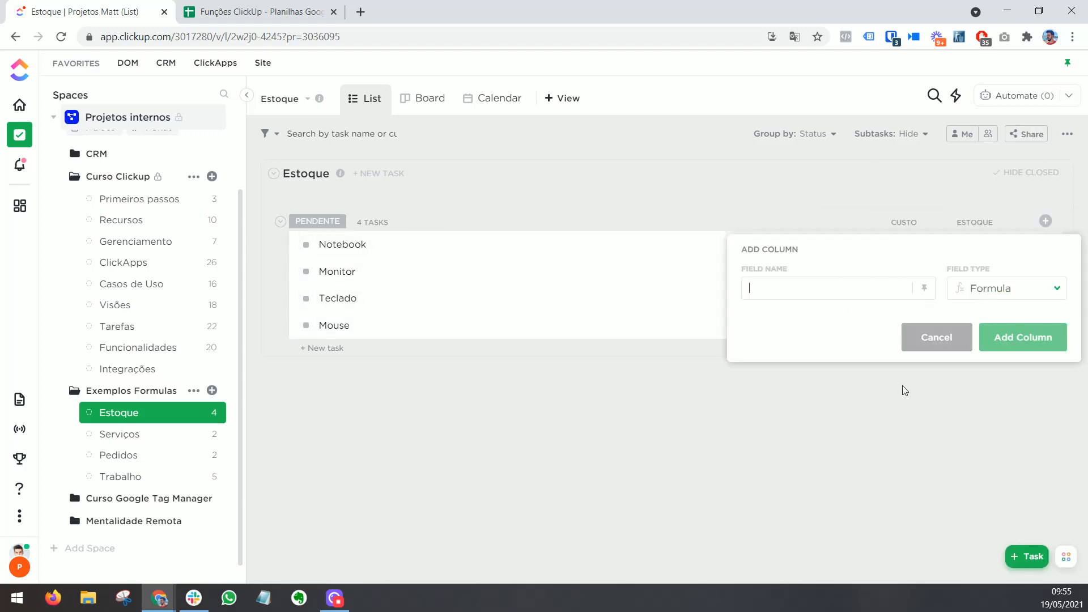
text(Custo to)
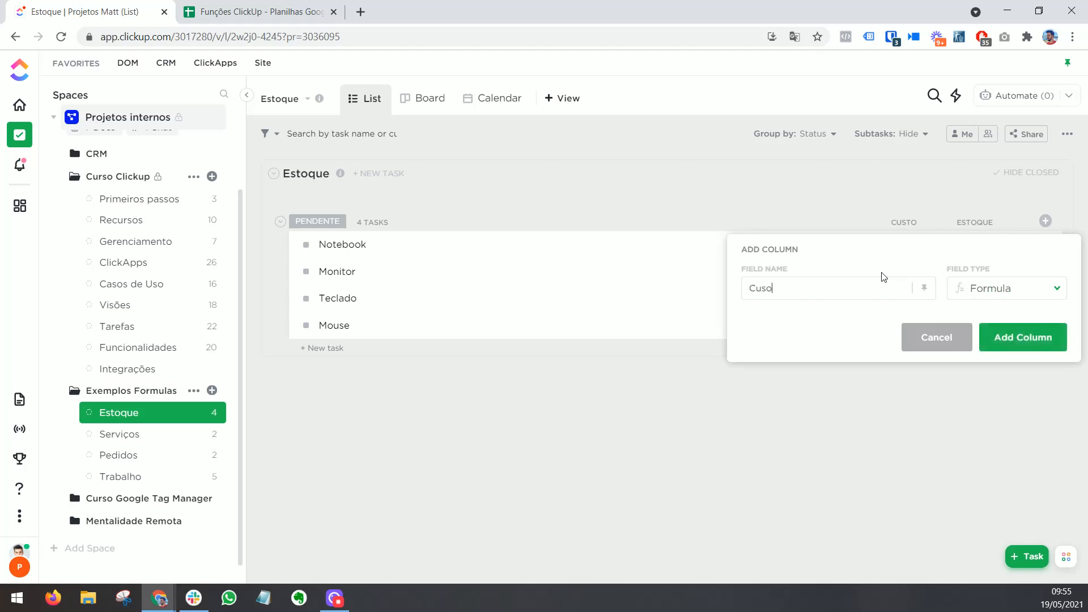
key(BackSpace)
key(BackSpace)
text(toal)
click(1033, 339)
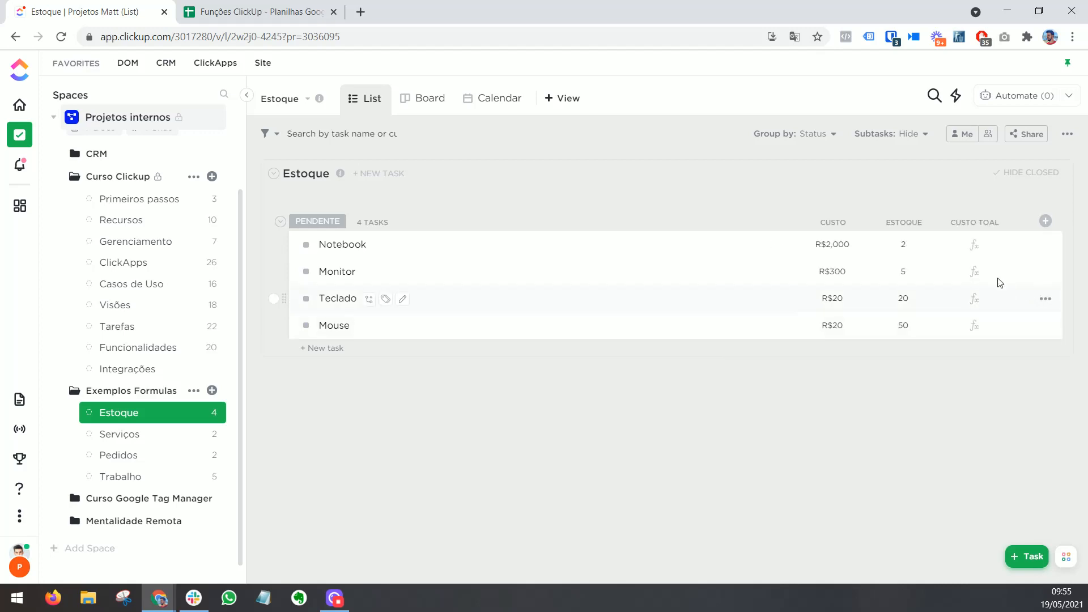
Step: Set the Custo toal formula to Custo multiplied by Estoque and calculate it
click(974, 245)
click(872, 281)
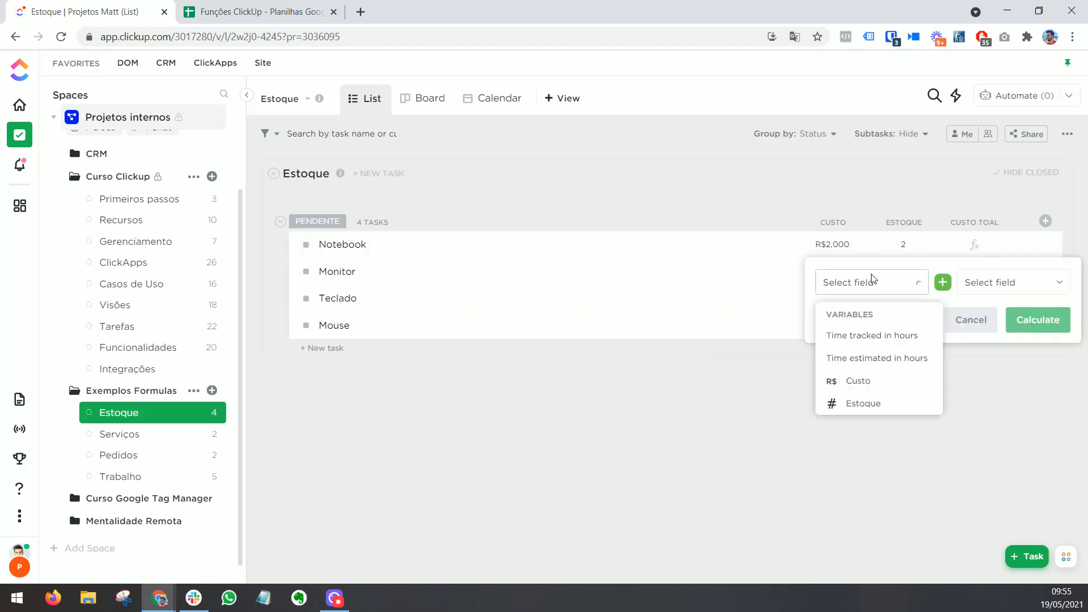
click(868, 382)
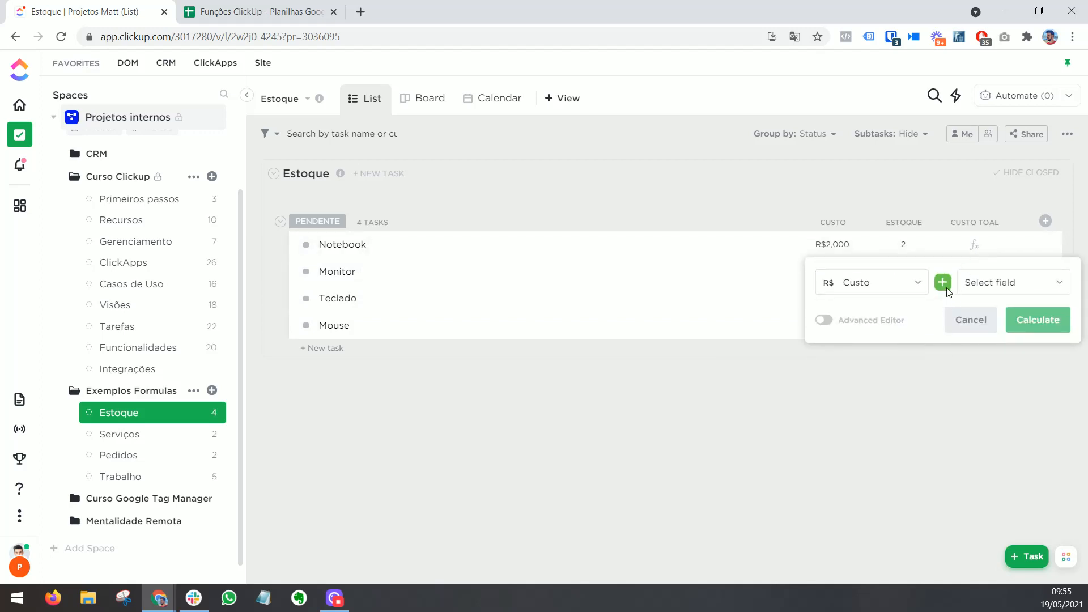
click(943, 282)
click(945, 358)
click(972, 283)
click(986, 403)
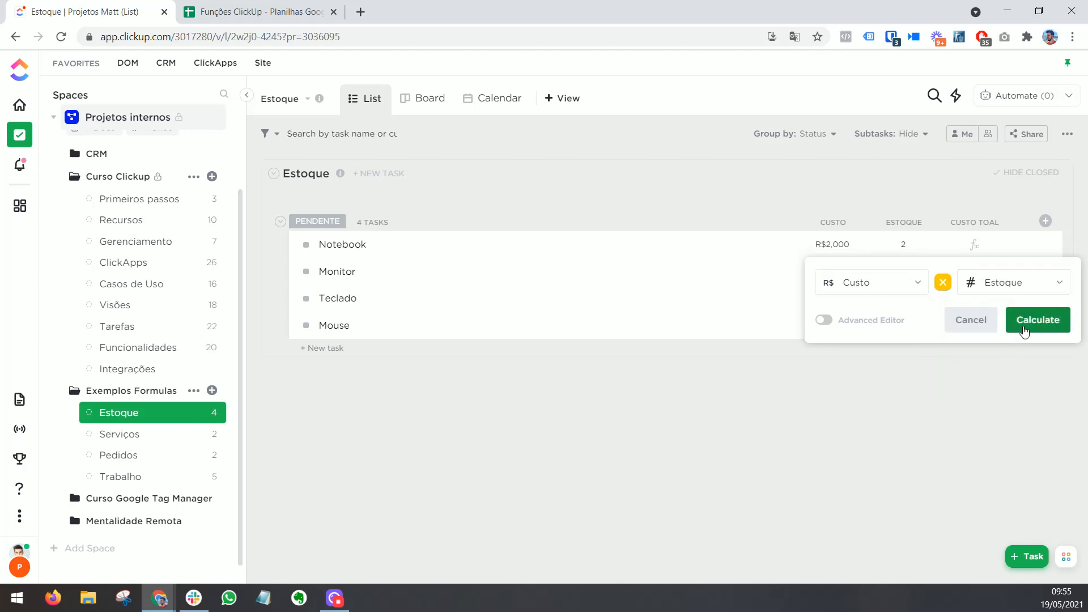
click(1027, 322)
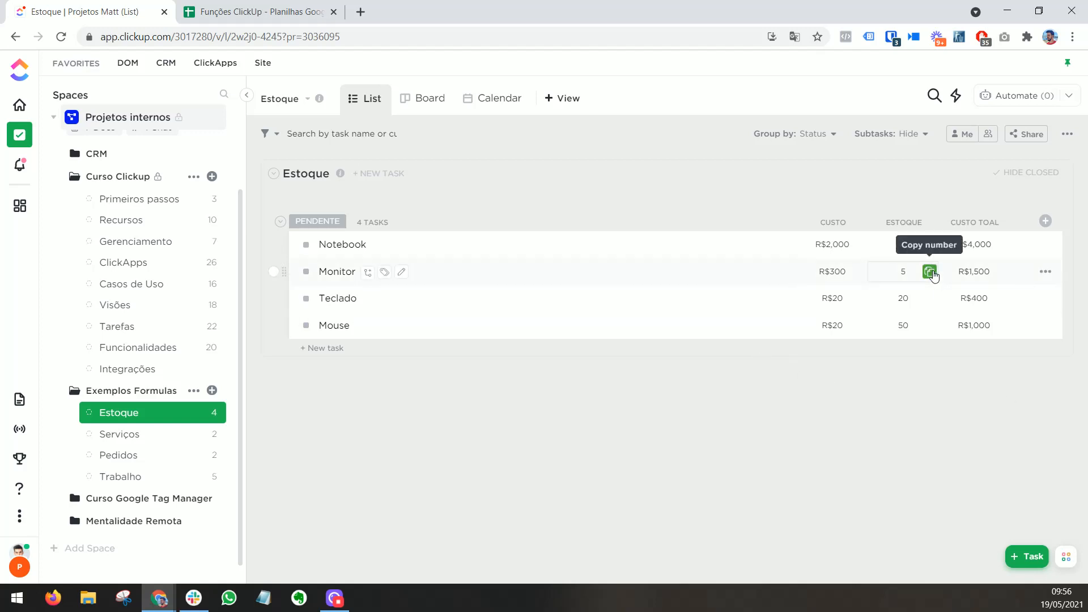
click(932, 274)
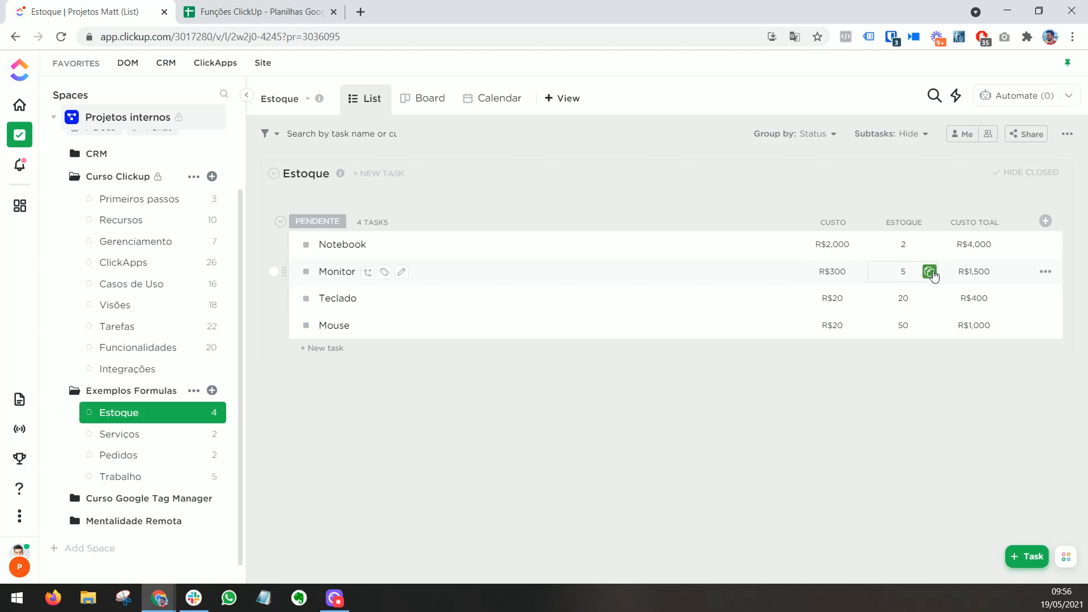
Step: Add a Formula column named "Valor de venda" to the Estoque list and open its formula in the Advanced Editor
click(1046, 221)
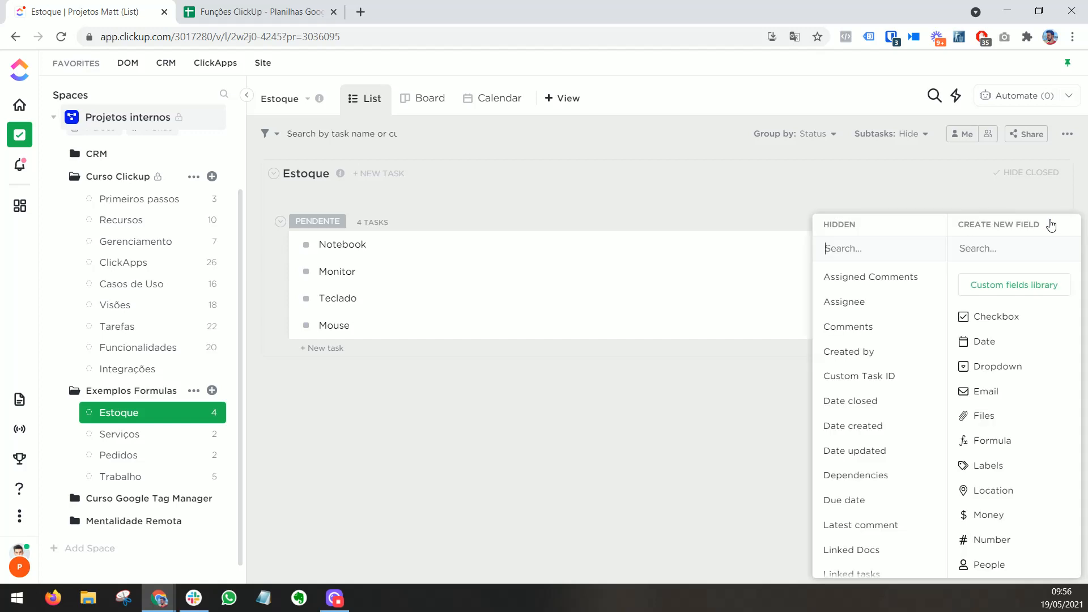
click(992, 441)
text(Valor de)
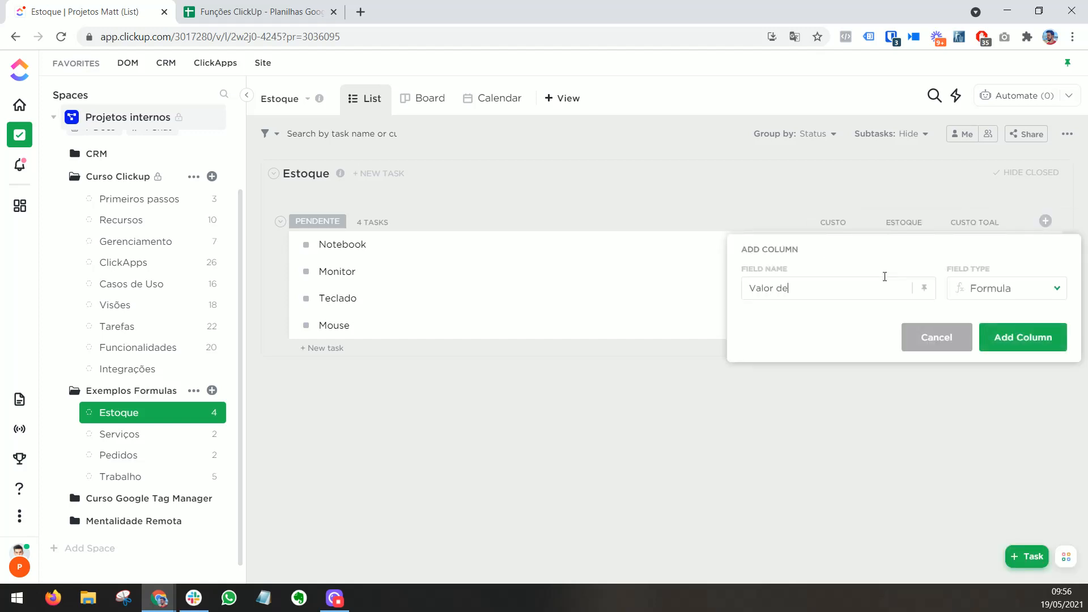
text( venda)
click(1012, 340)
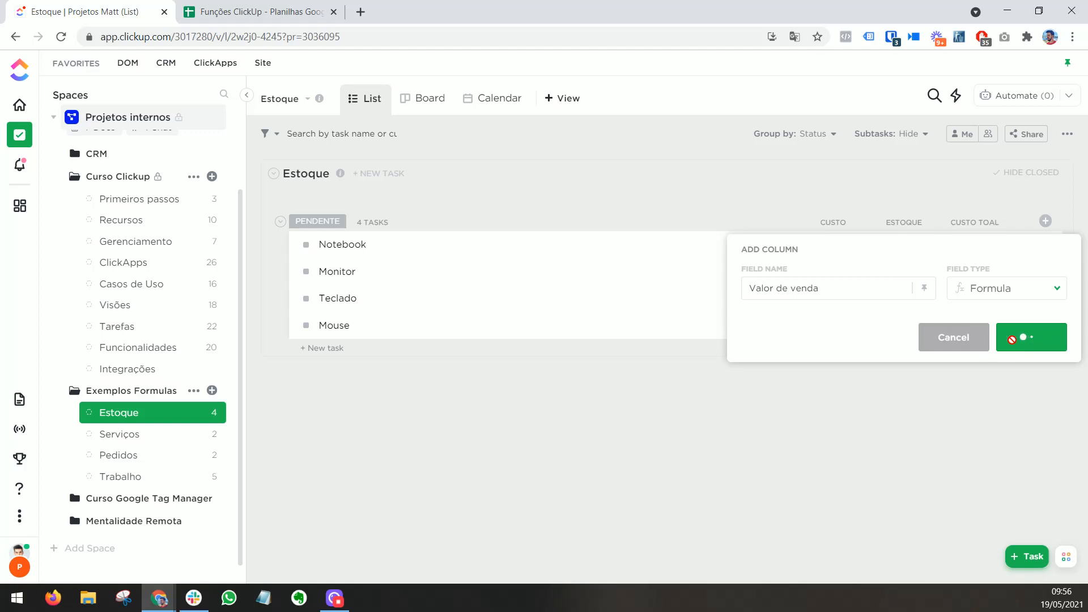
click(974, 244)
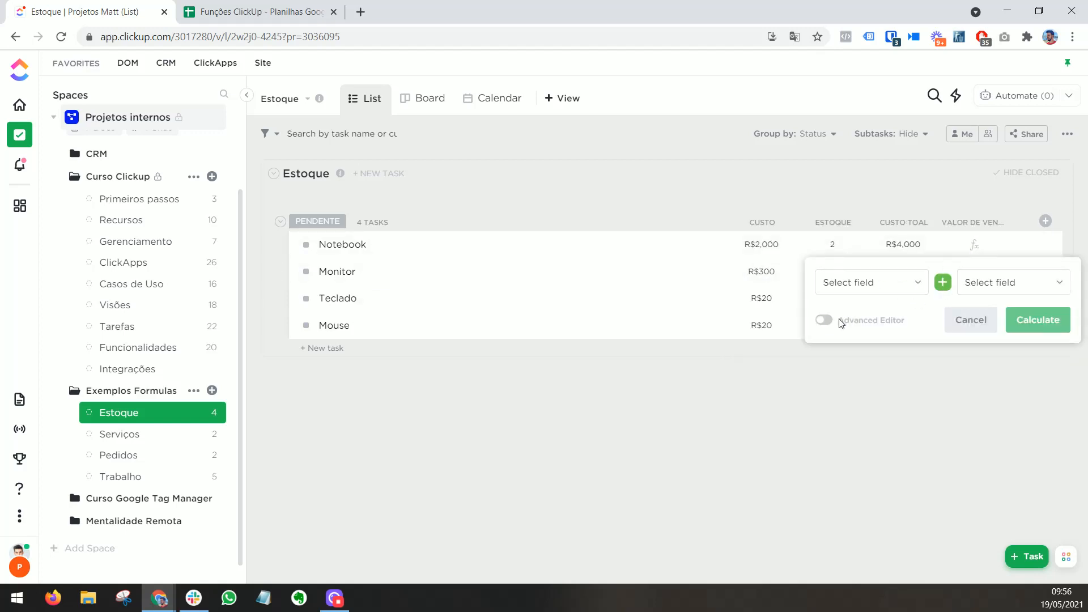
click(823, 320)
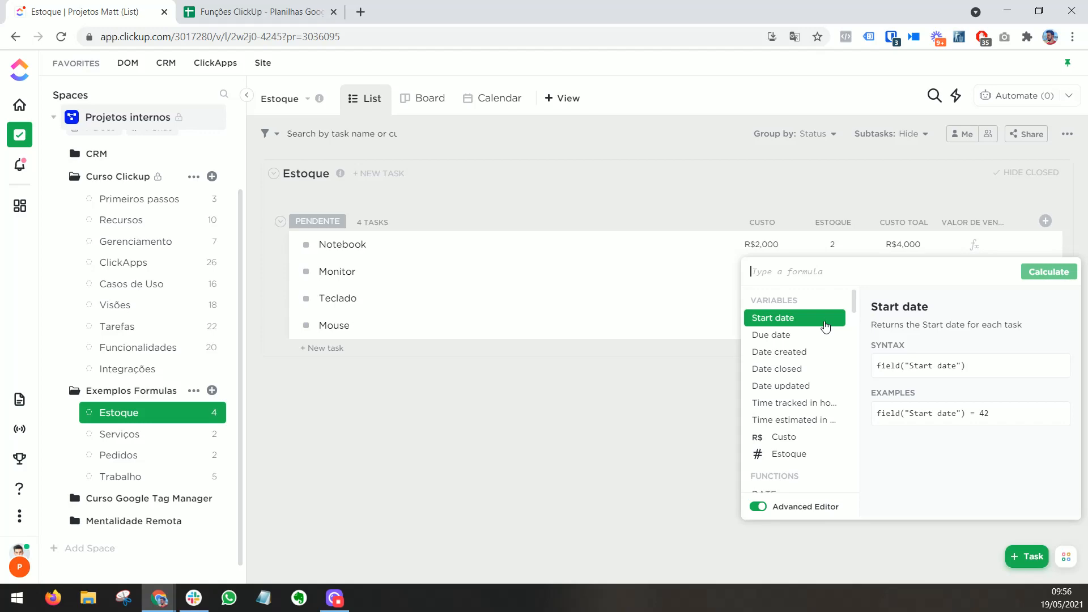
Step: Examine the function names, Portuguese equivalents, descriptions and syntax in the Funções ClickUp spreadsheet, and return to ClickUp
click(266, 7)
scroll(540, 325, up, 15)
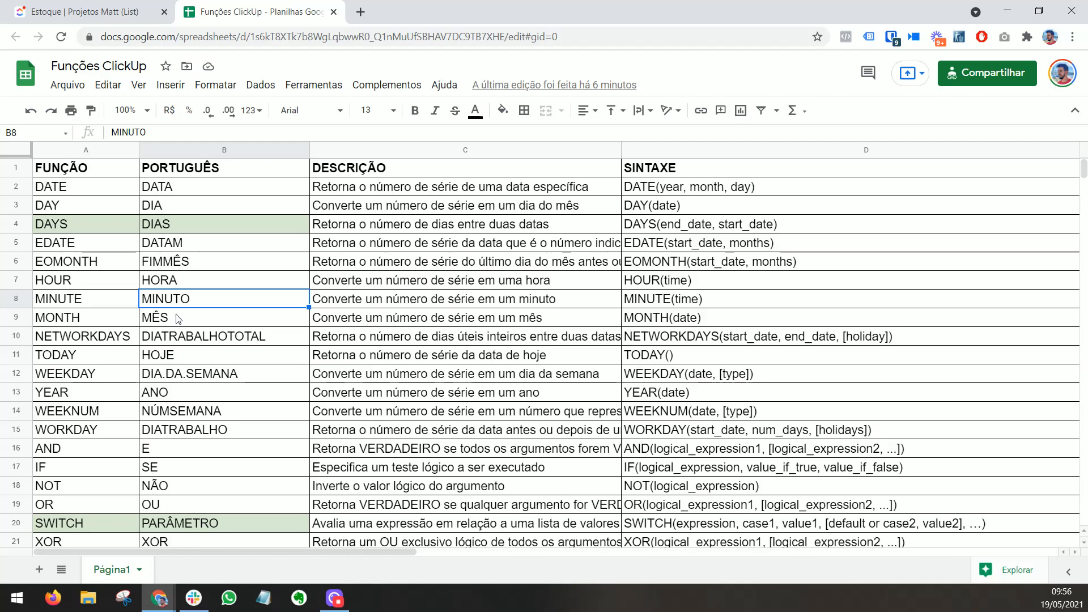
scroll(217, 423, down, 16)
scroll(217, 424, down, 6)
scroll(216, 425, up, 19)
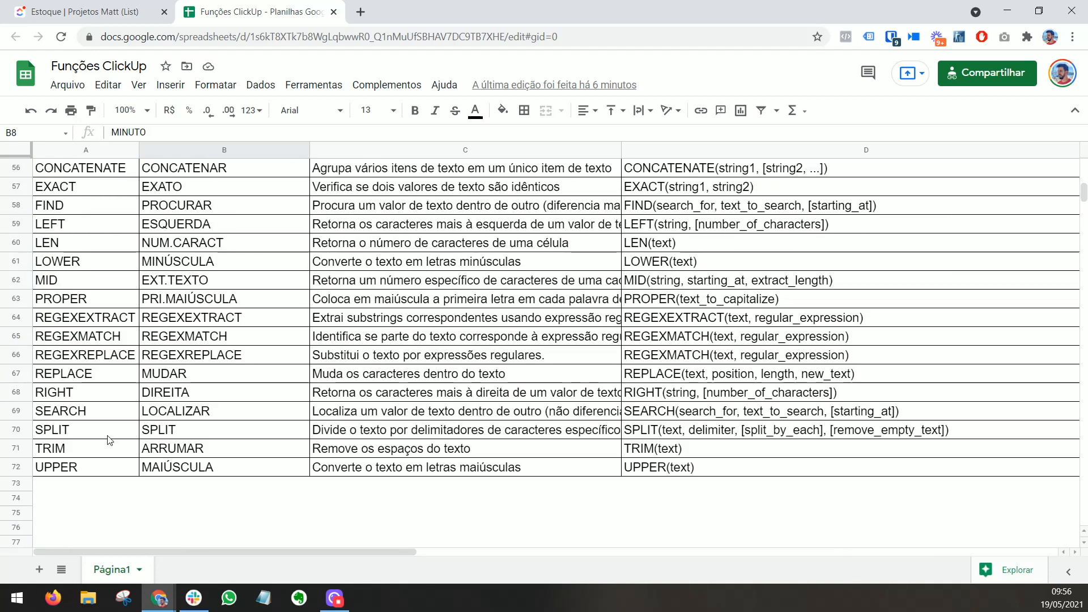
scroll(73, 429, up, 3)
click(189, 188)
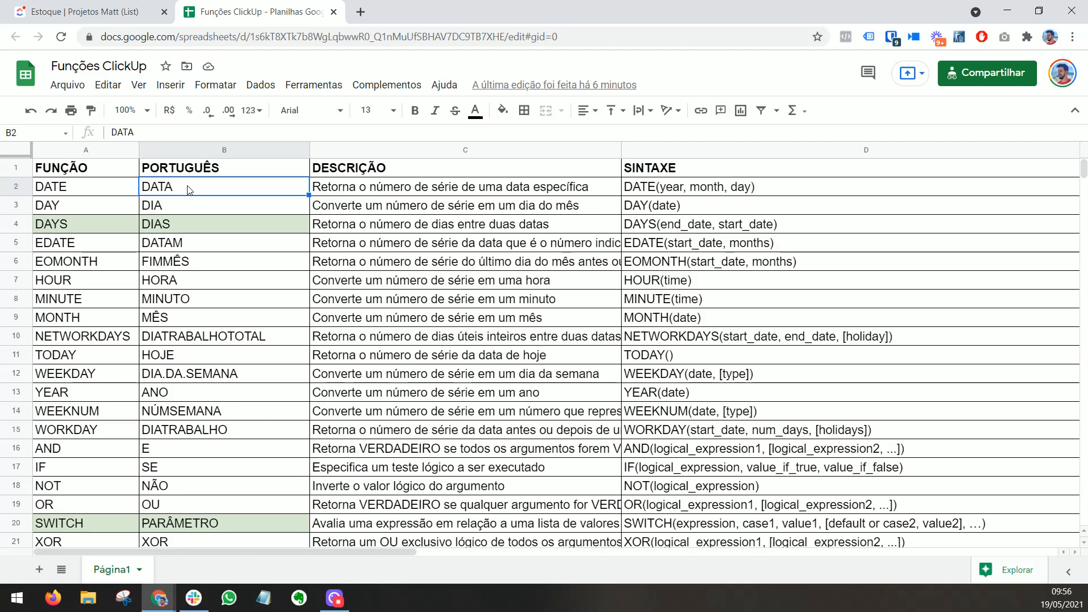
click(330, 193)
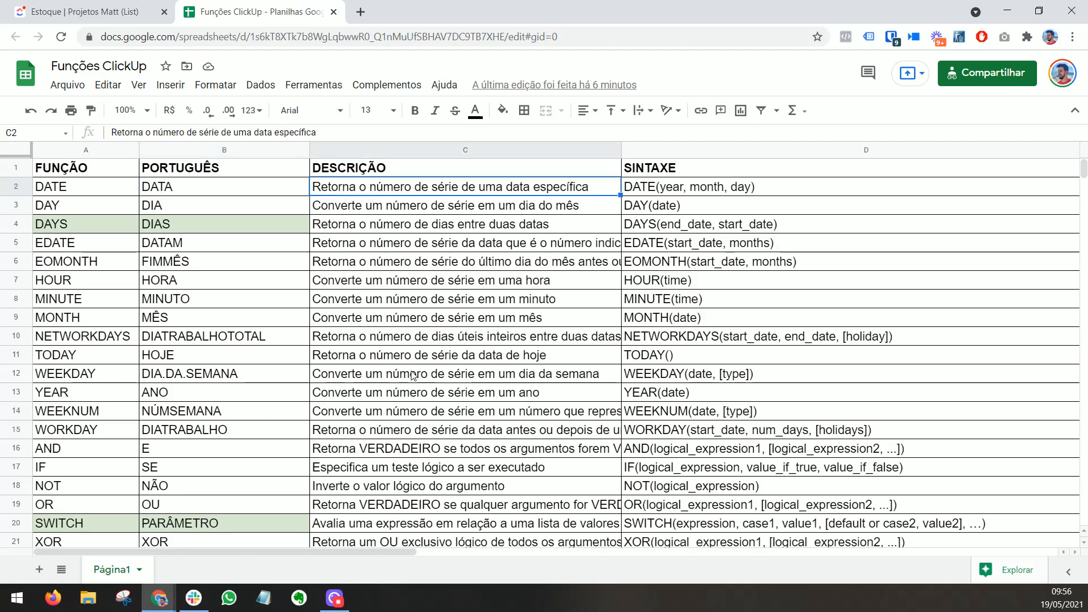
click(694, 192)
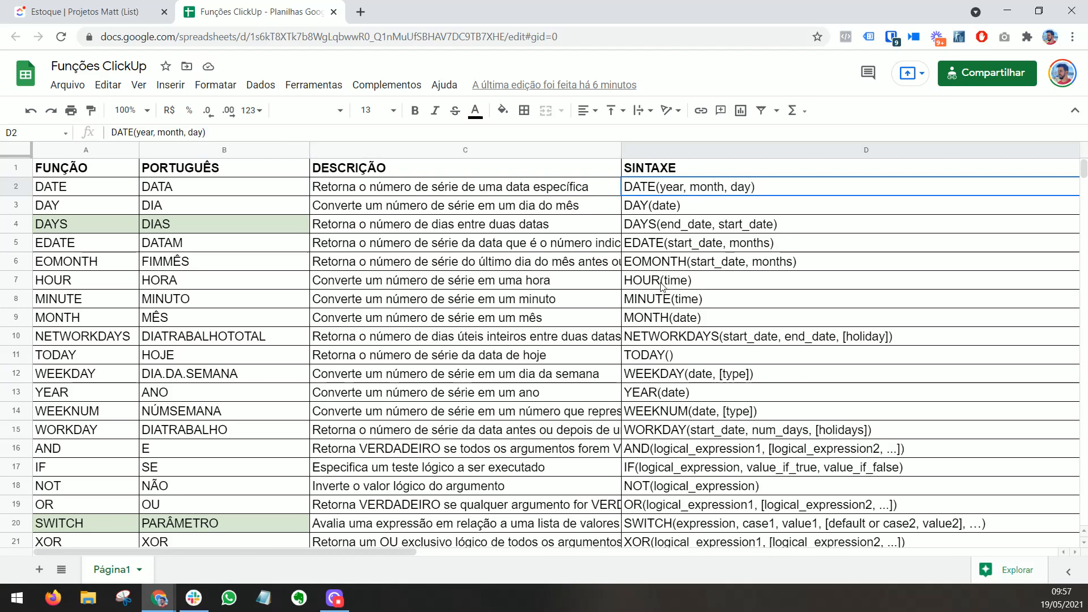
click(104, 5)
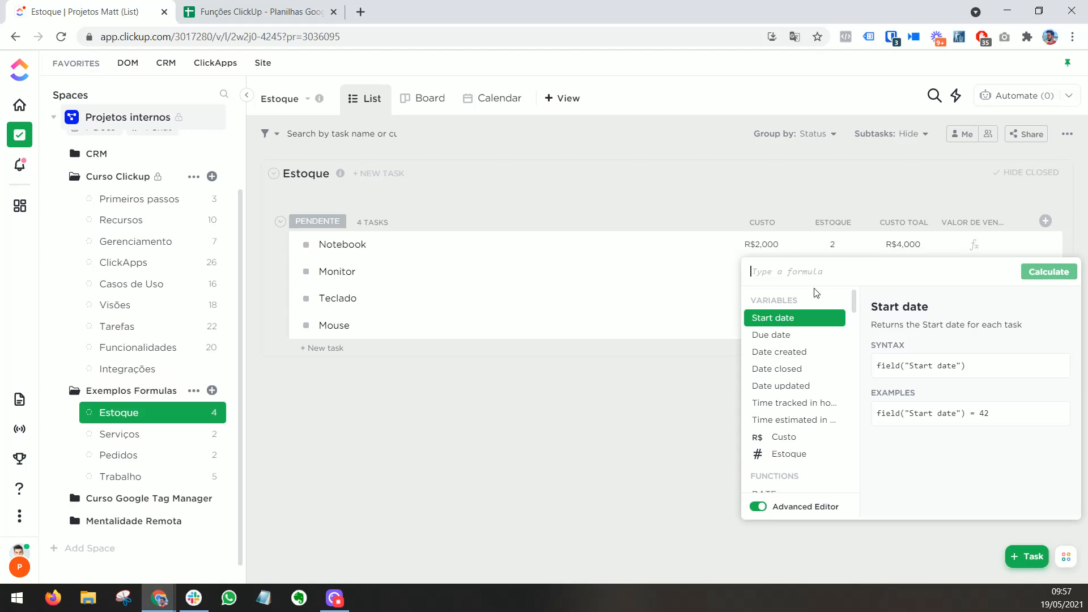
Step: Calculate Valor de venda with the formula field("Custo")*field("Estoque")*1.6 and widen the column to fit its name
click(831, 436)
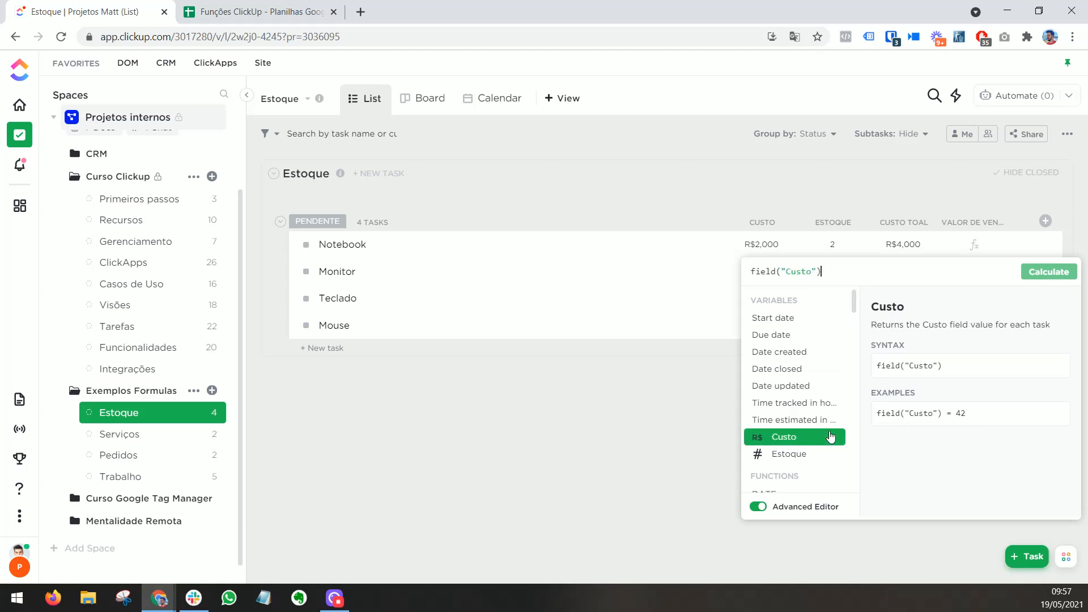
text(*)
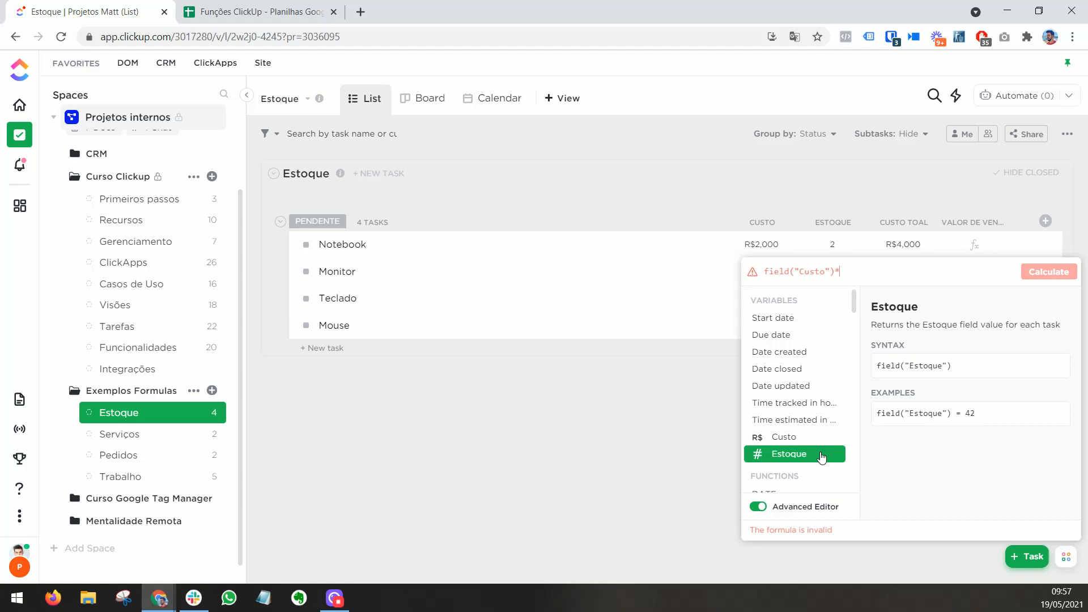
click(821, 456)
text(*)
text(1.6)
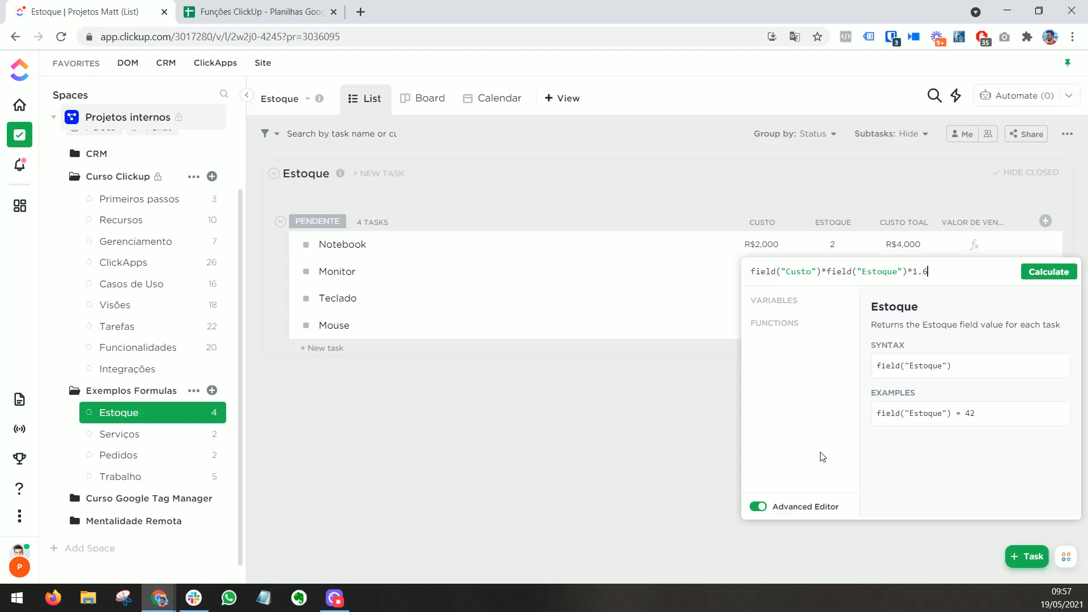
click(1048, 272)
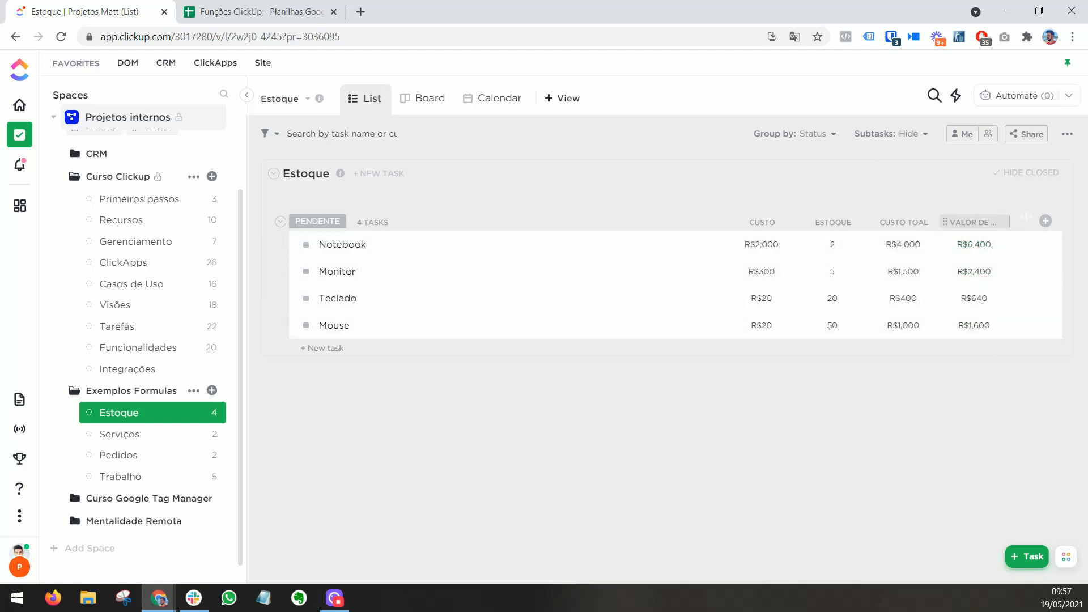
drag(1008, 217, 1027, 217)
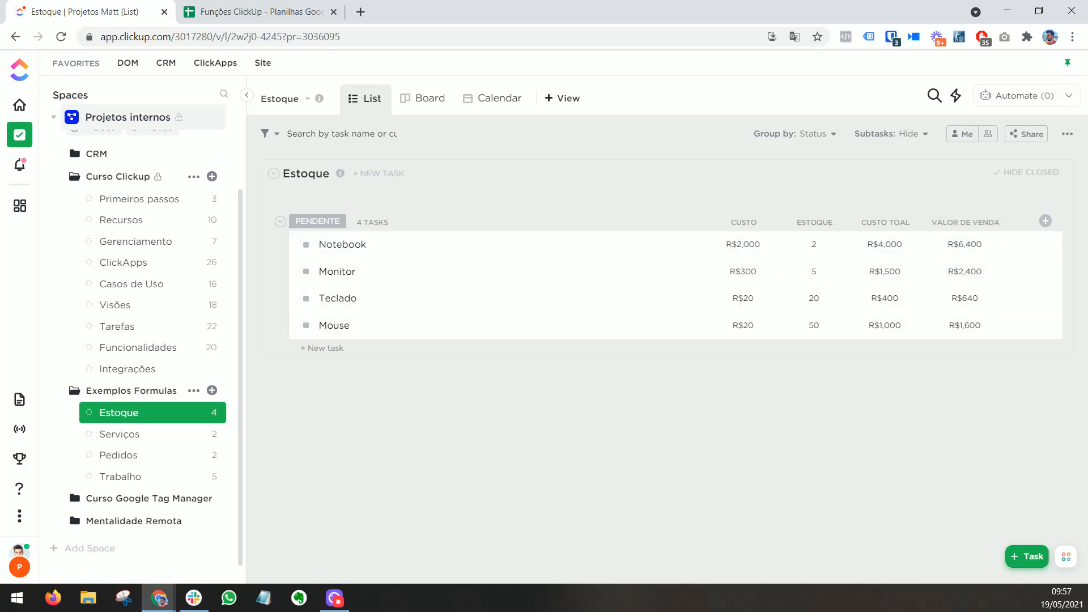
Step: Reopen the Valor de venda formula, highlight its multiplication by Estoque for review, and close the editor without changes
click(979, 223)
click(955, 397)
click(656, 262)
click(955, 244)
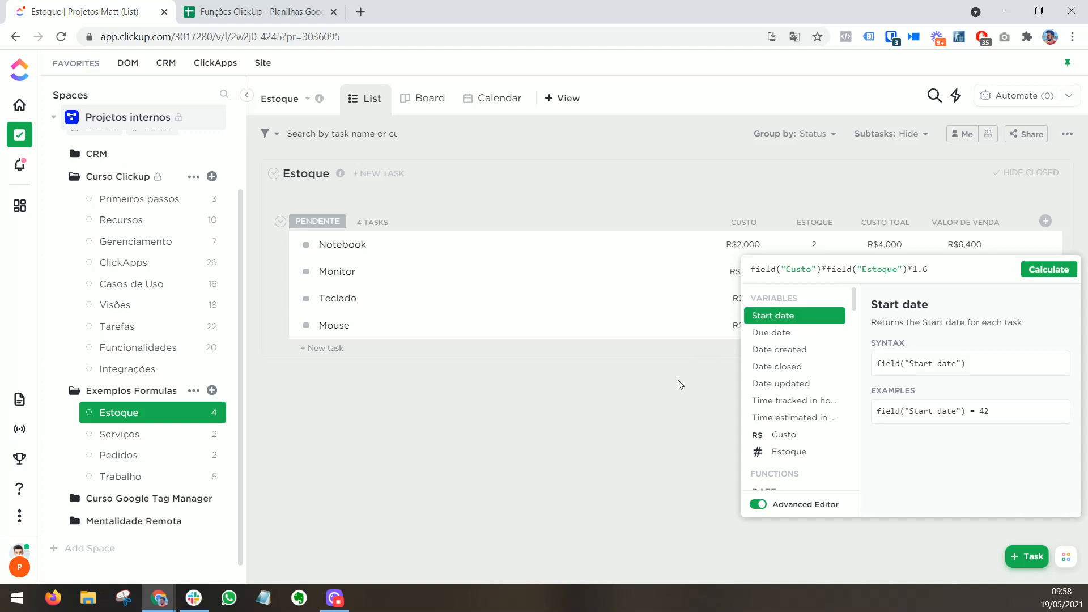
drag(908, 269, 821, 269)
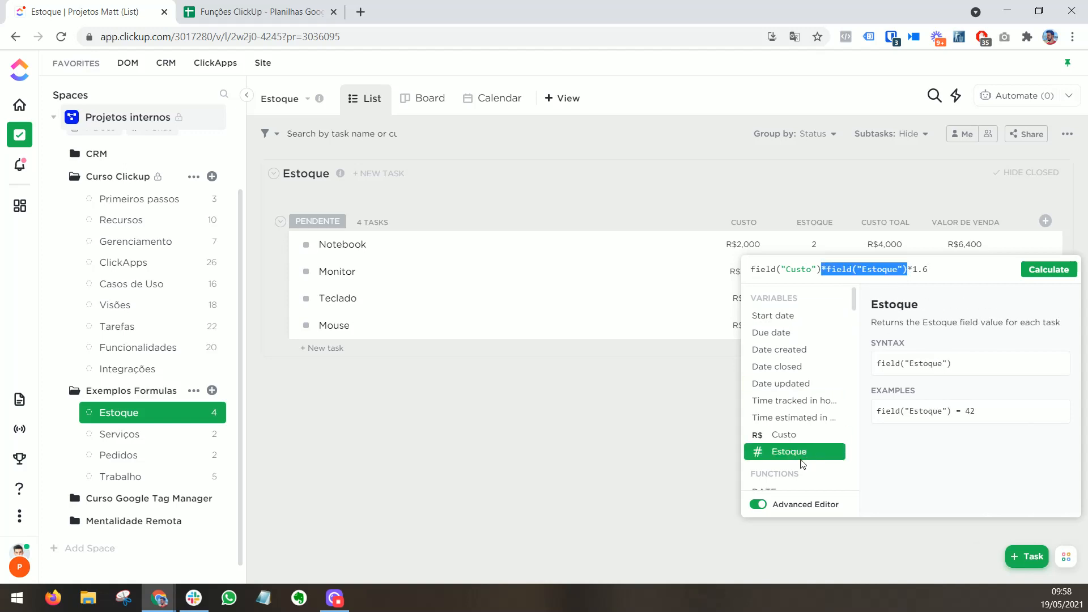
click(661, 410)
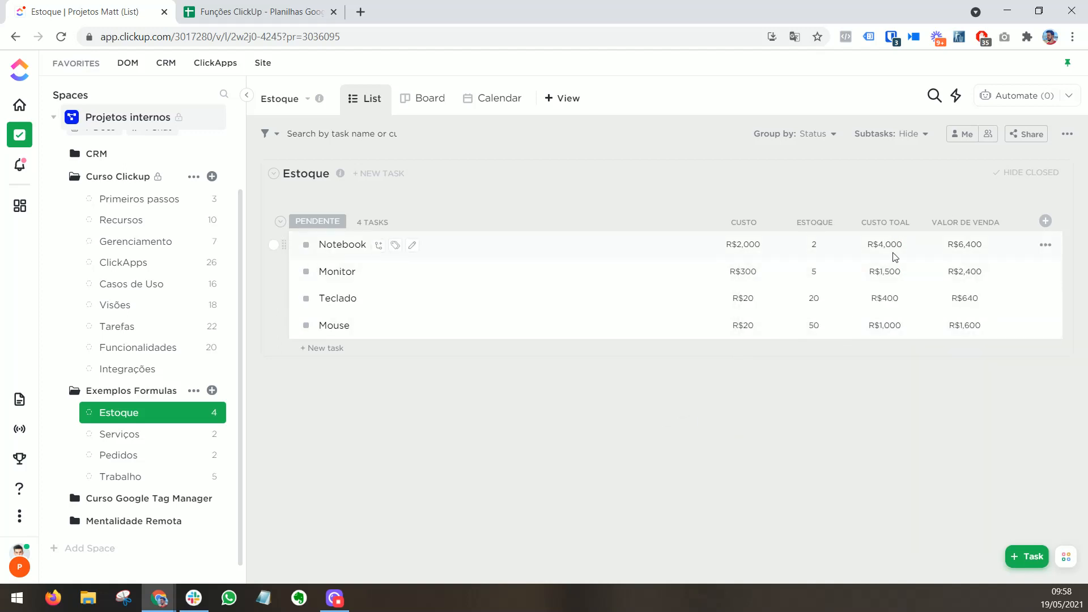
Step: Add a Formula column named "Duração" to the Serviços list
click(123, 441)
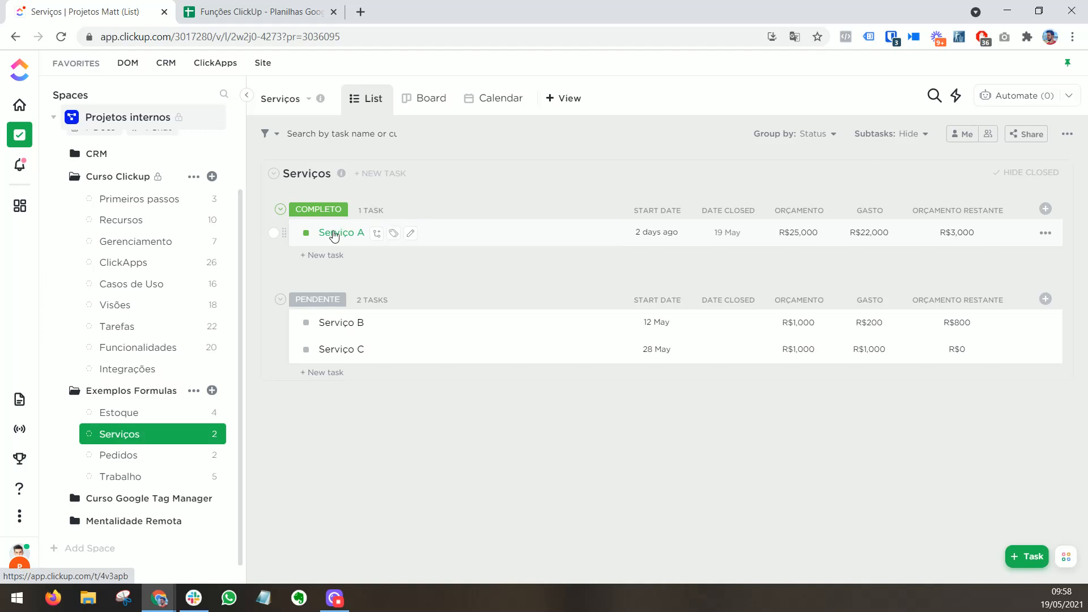
click(1045, 209)
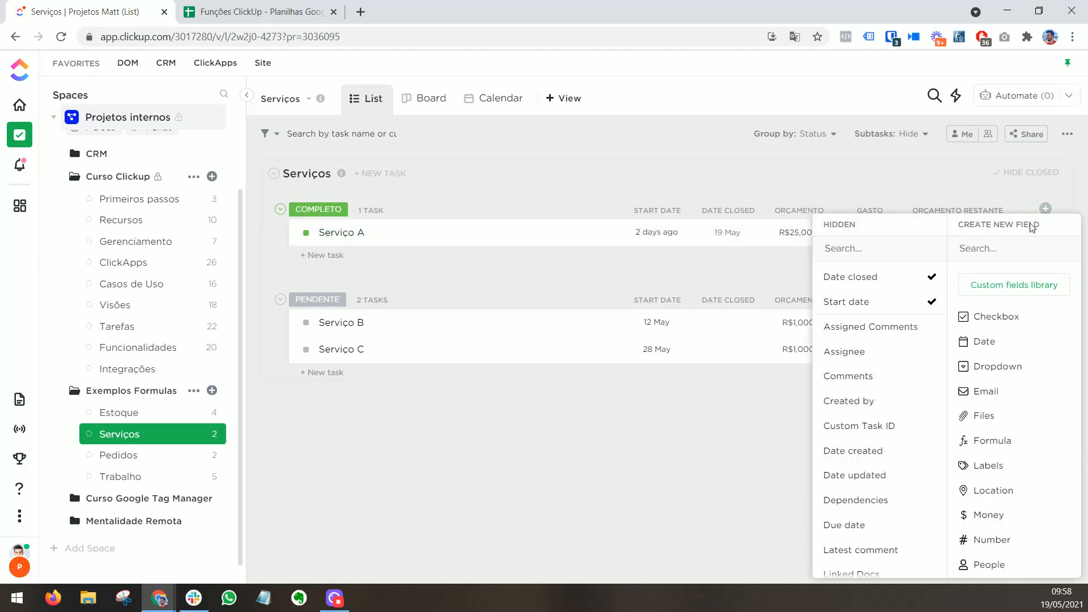
click(994, 441)
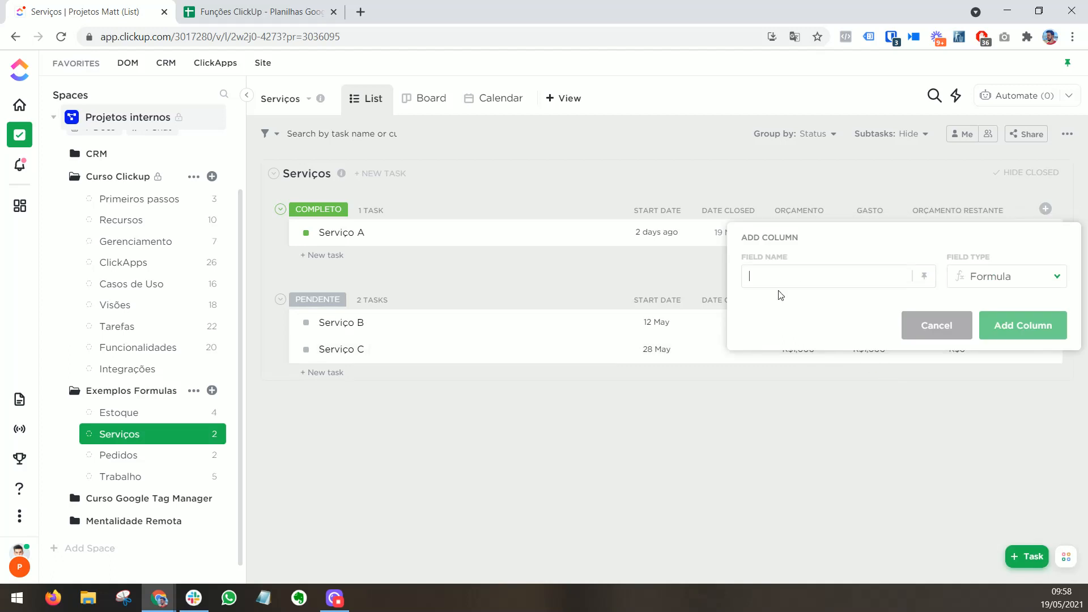
text(Duração)
click(1008, 334)
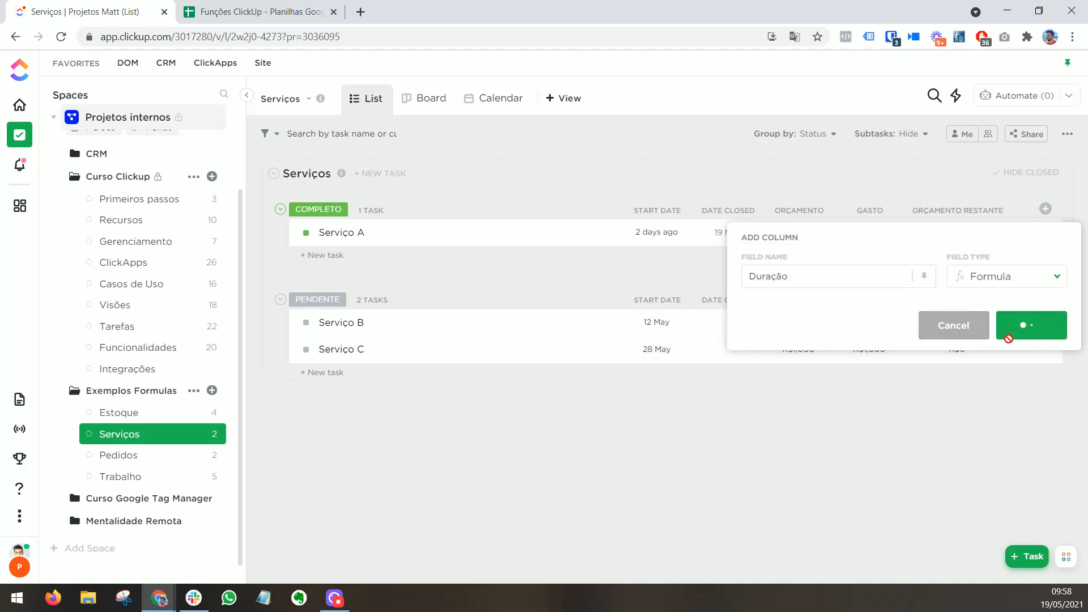
Step: Calculate the Duração column in the Advanced Editor with the formula DAYS(field("Date closed"),field("Start date"))
click(973, 234)
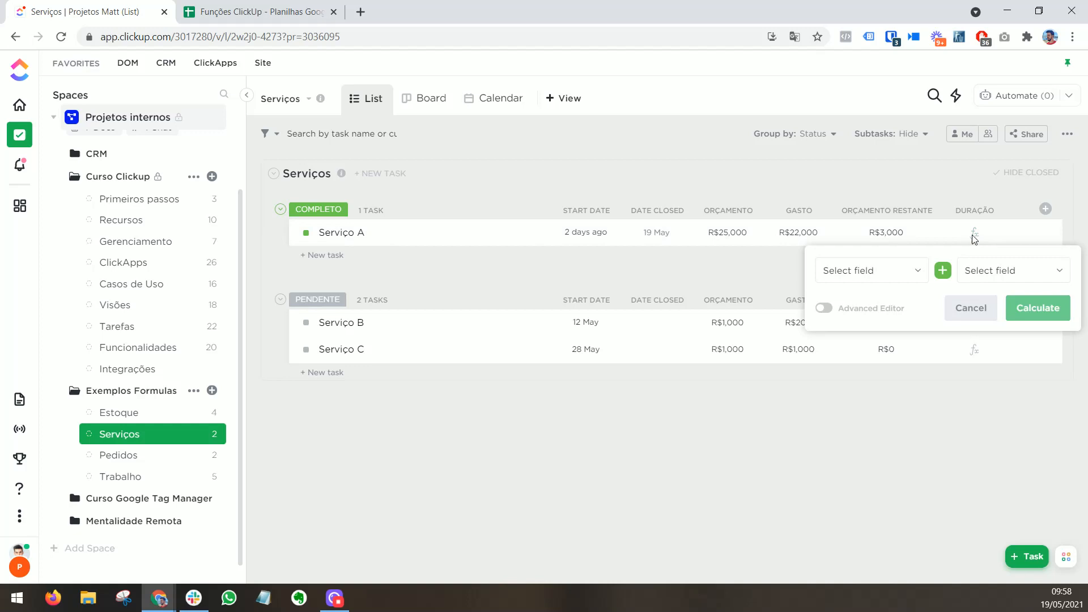
click(826, 308)
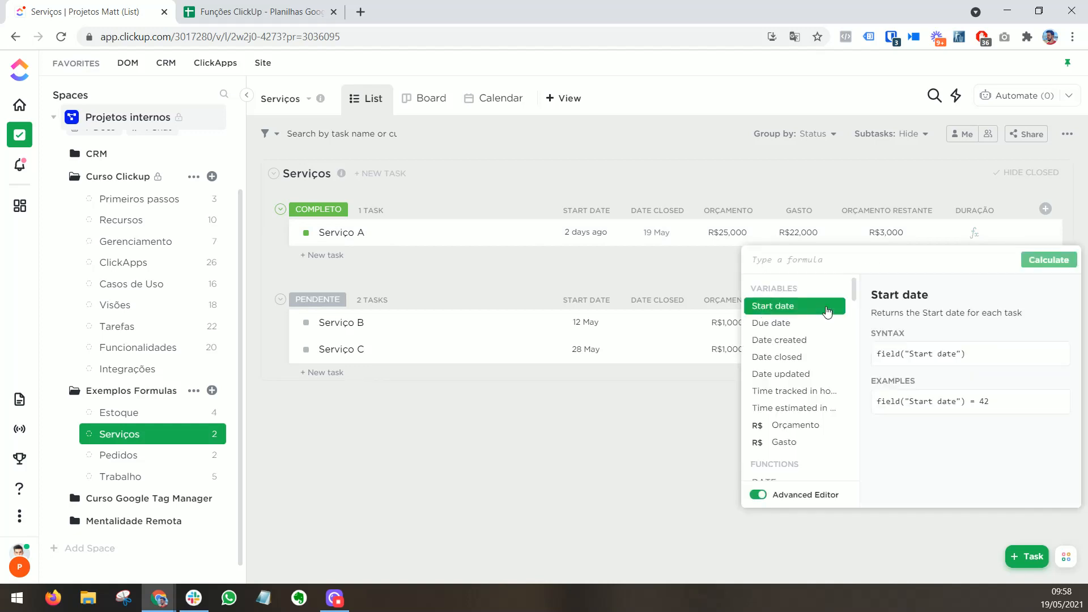
text(DAYS)
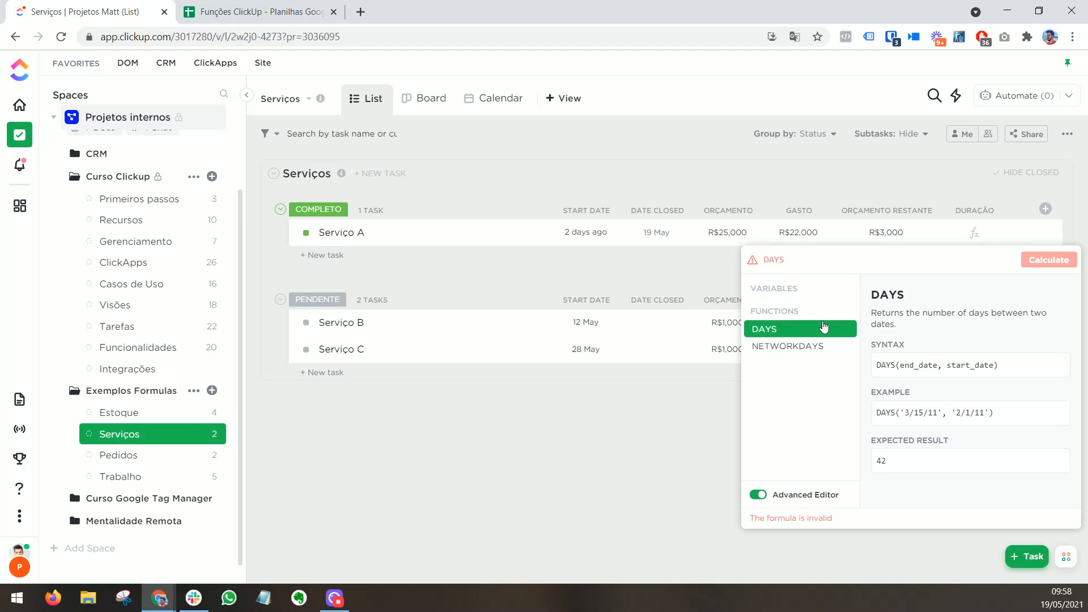
click(823, 327)
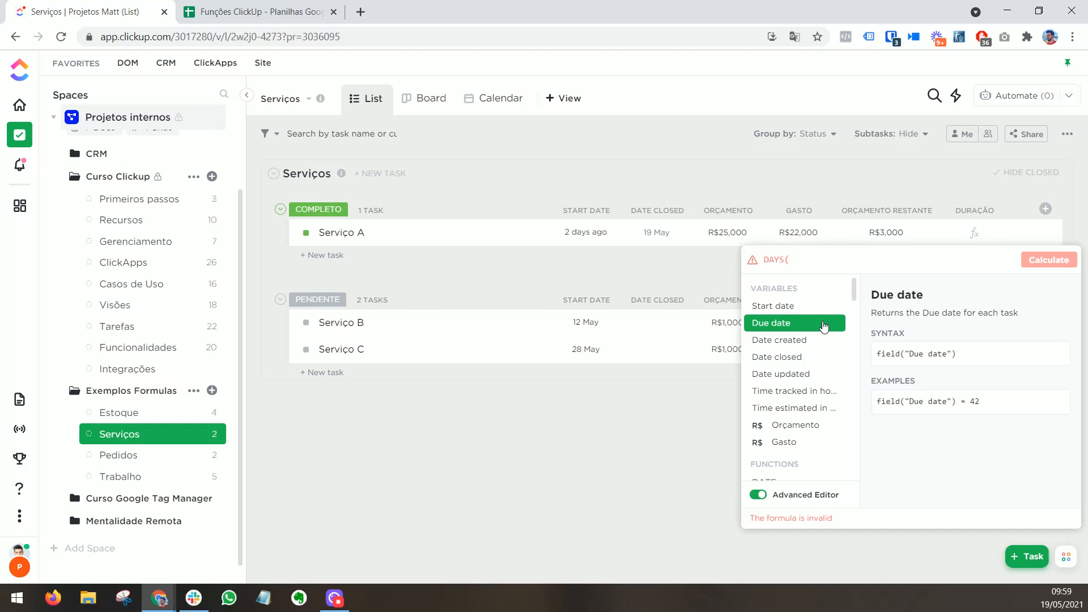
click(806, 357)
text(,)
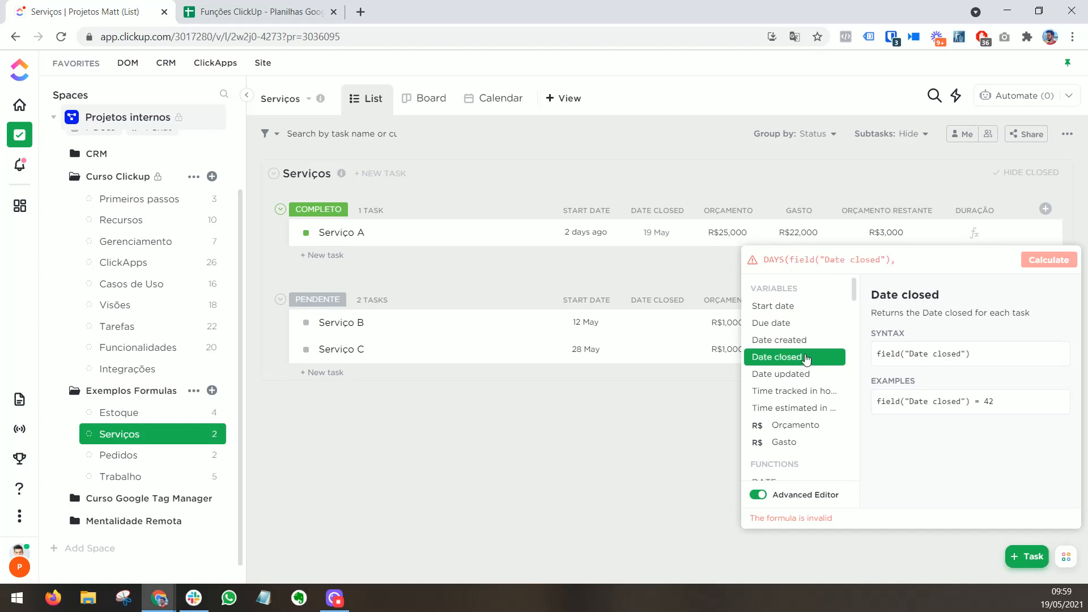
click(814, 312)
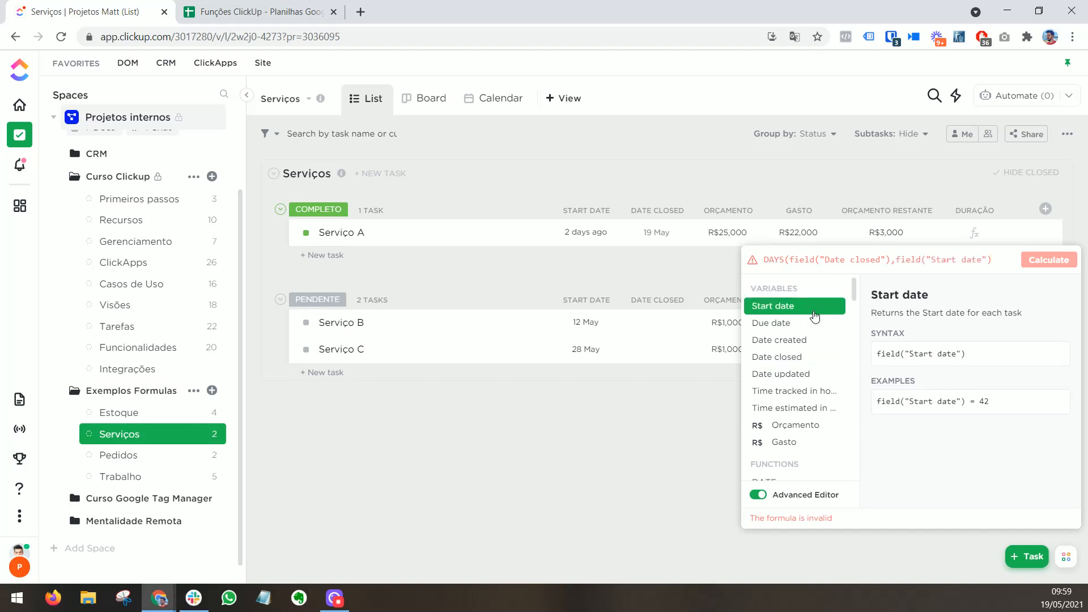
text())
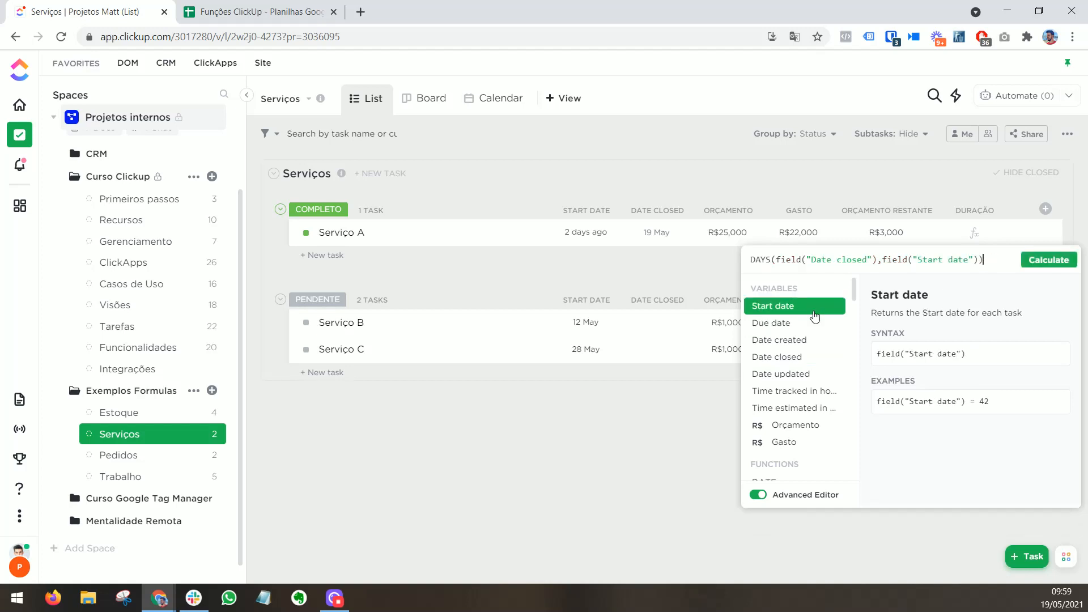
click(1040, 262)
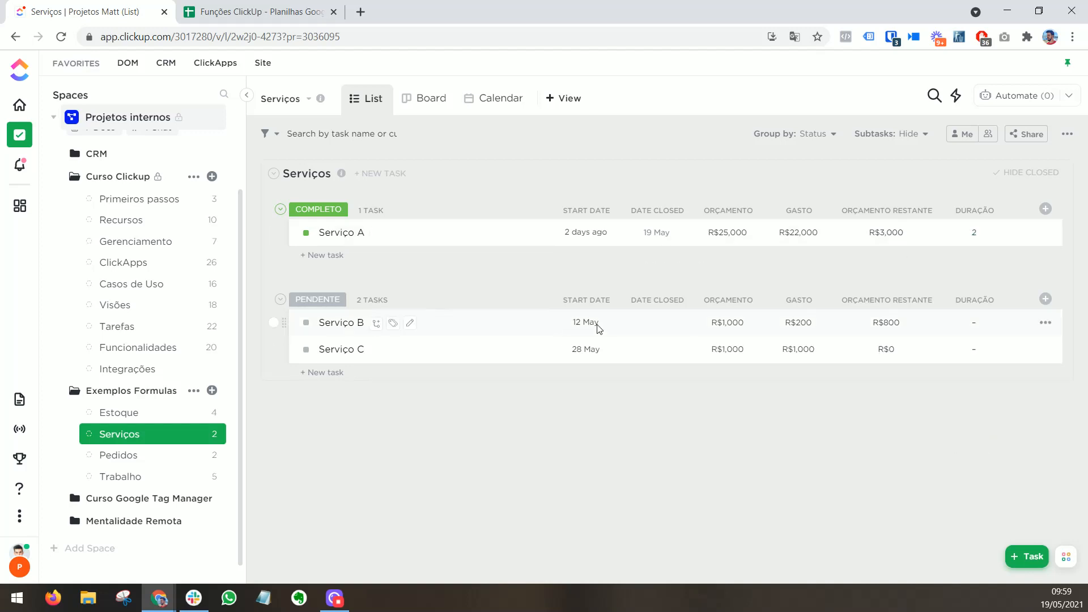
Step: Set the status of the Serviço B task to Completo
click(306, 322)
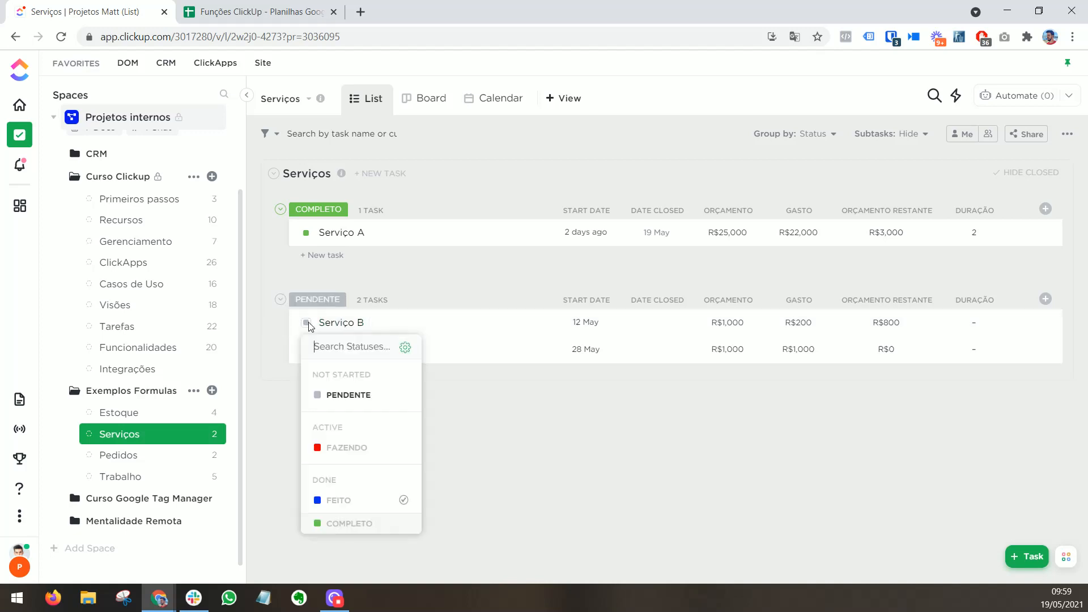
click(360, 522)
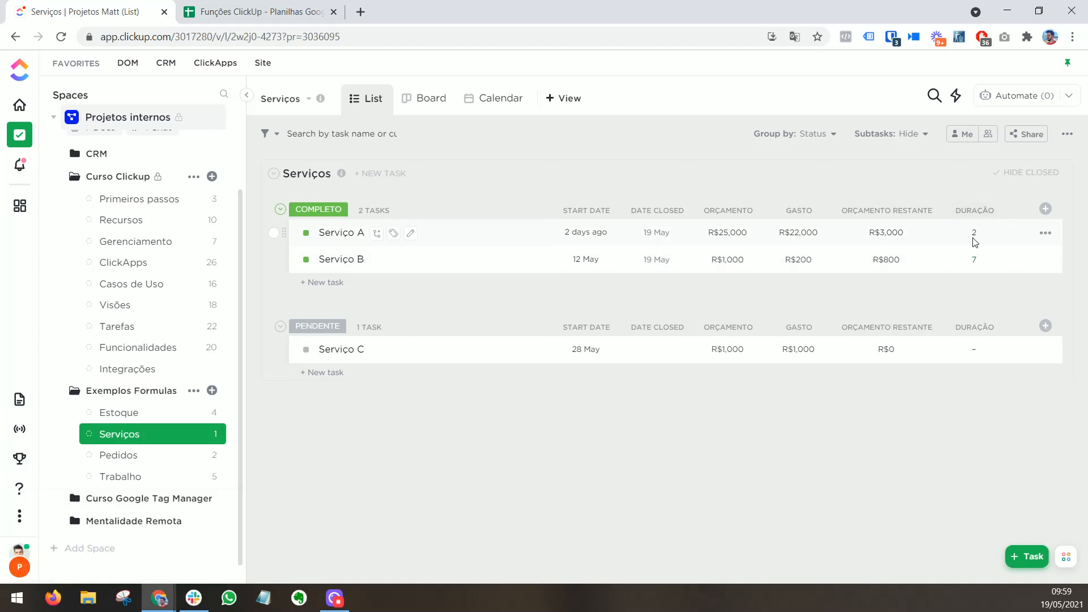
Step: Append &" dias" to the end of the Duração formula and recalculate the column
click(977, 234)
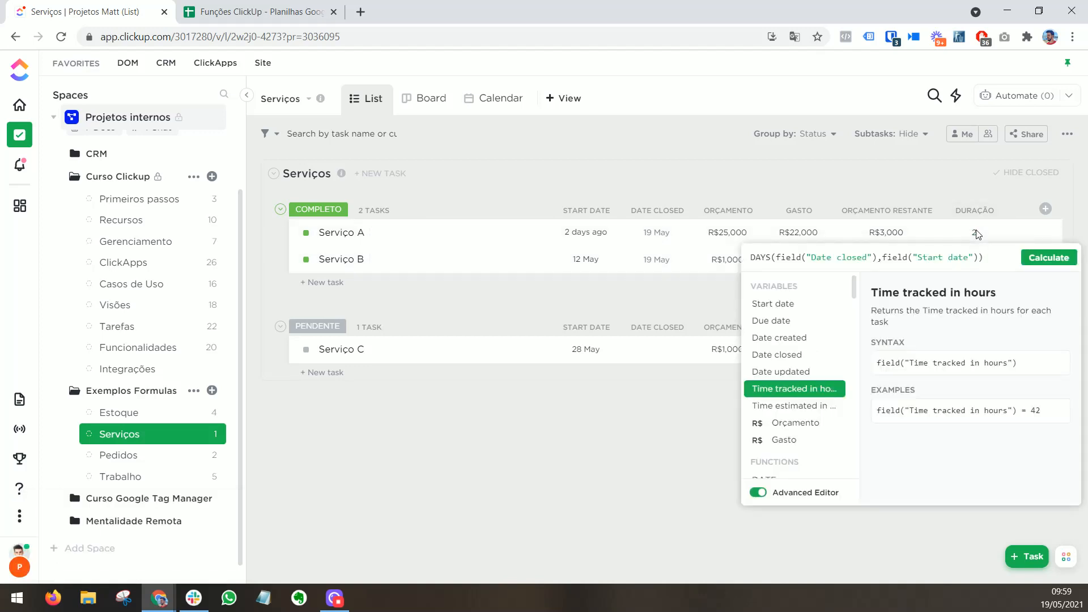
text(&)
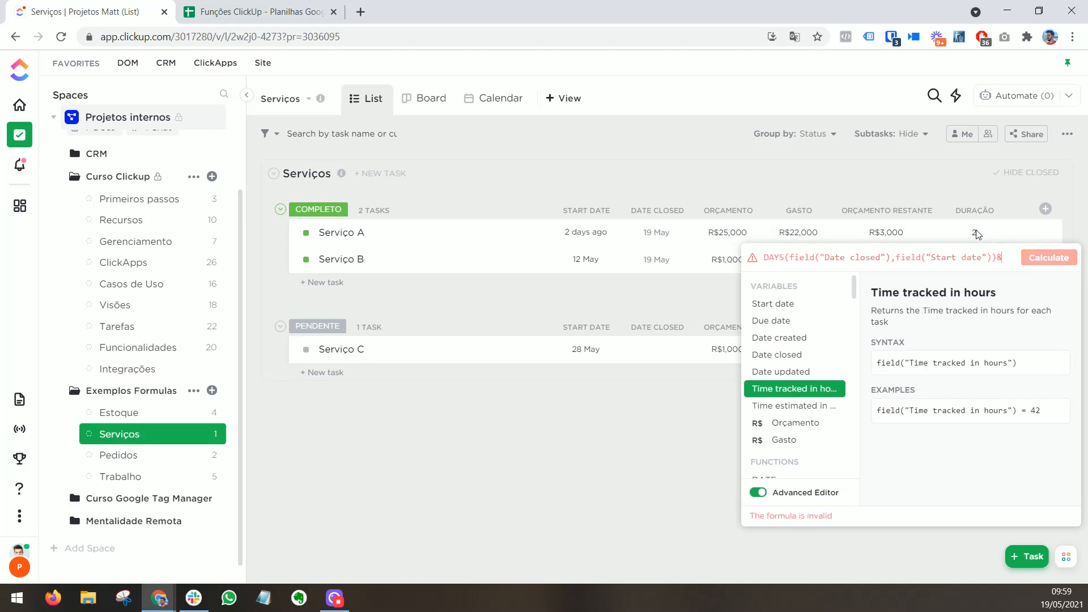
text("")
key(Left)
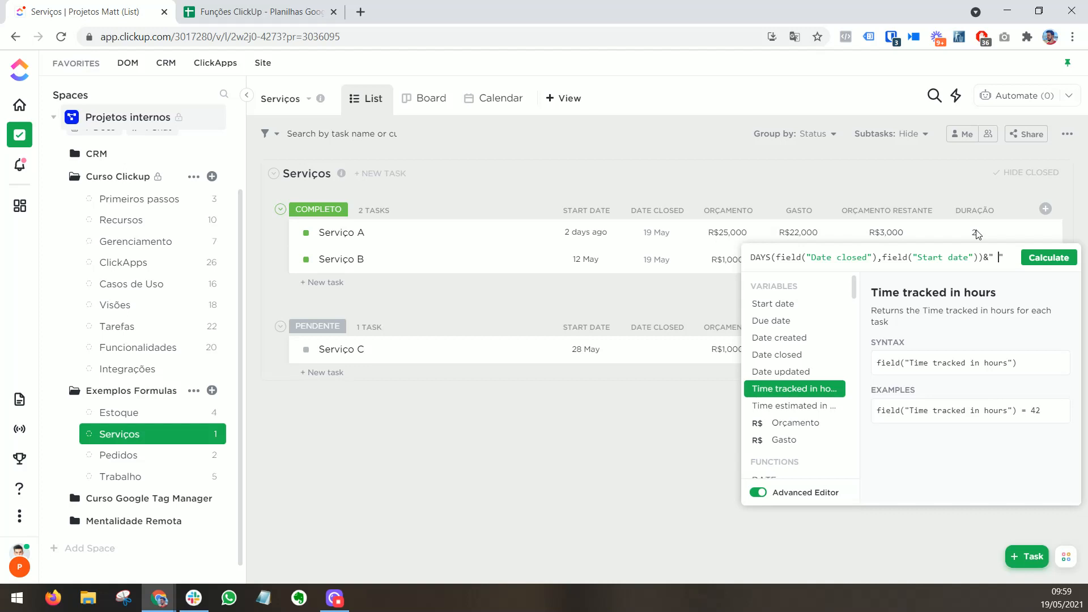
text(DIA)
key(BackSpace)
key(BackSpace)
key(BackSpace)
text(dias)
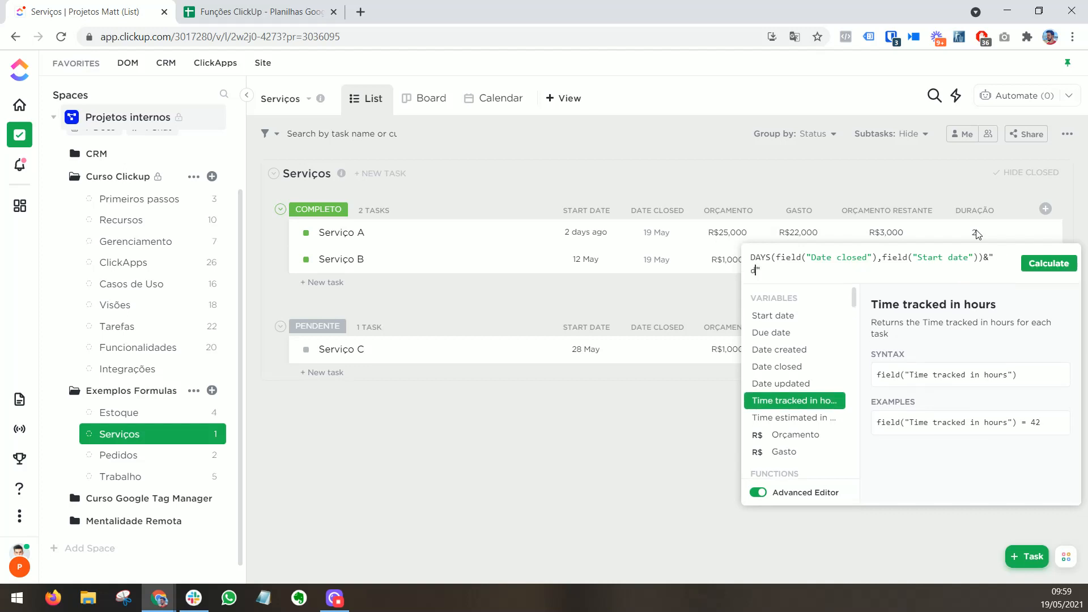
click(1031, 264)
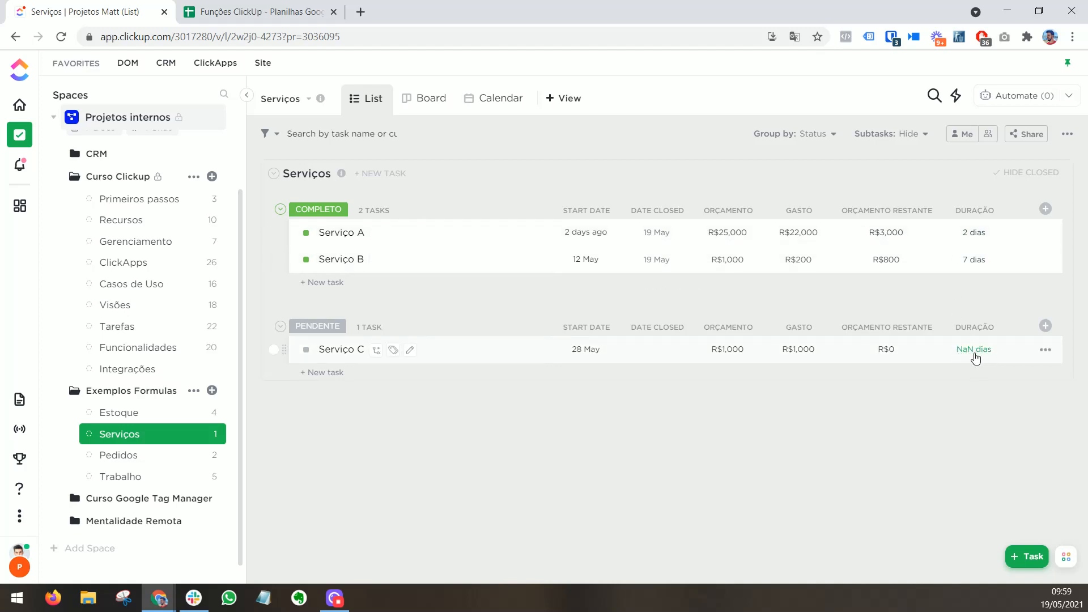
Step: Open the Trabalho list and widen the Tempo restante column to fit its name
click(148, 477)
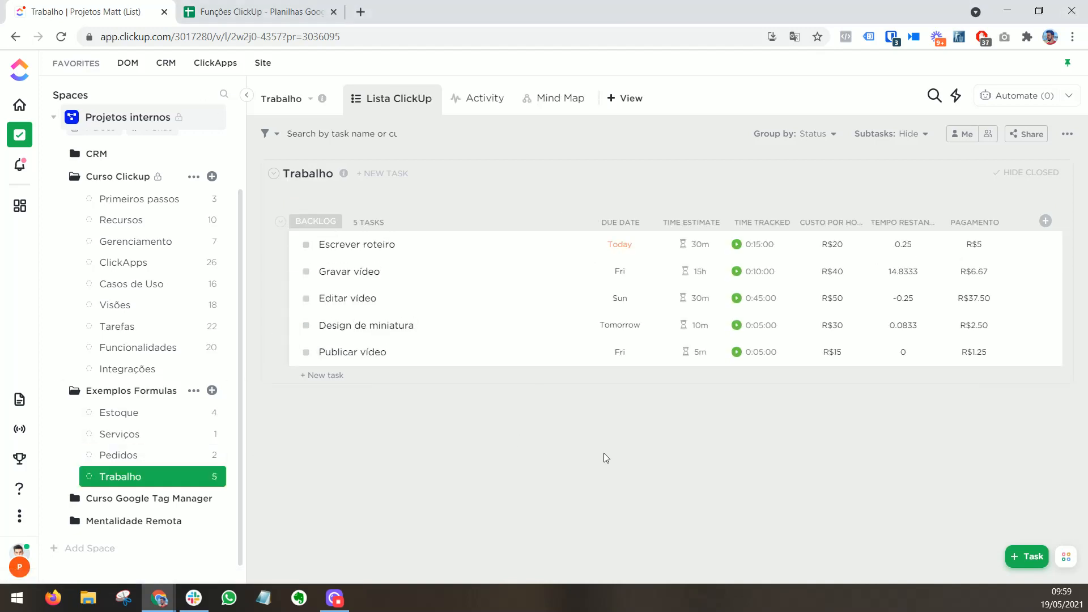
drag(939, 221, 964, 223)
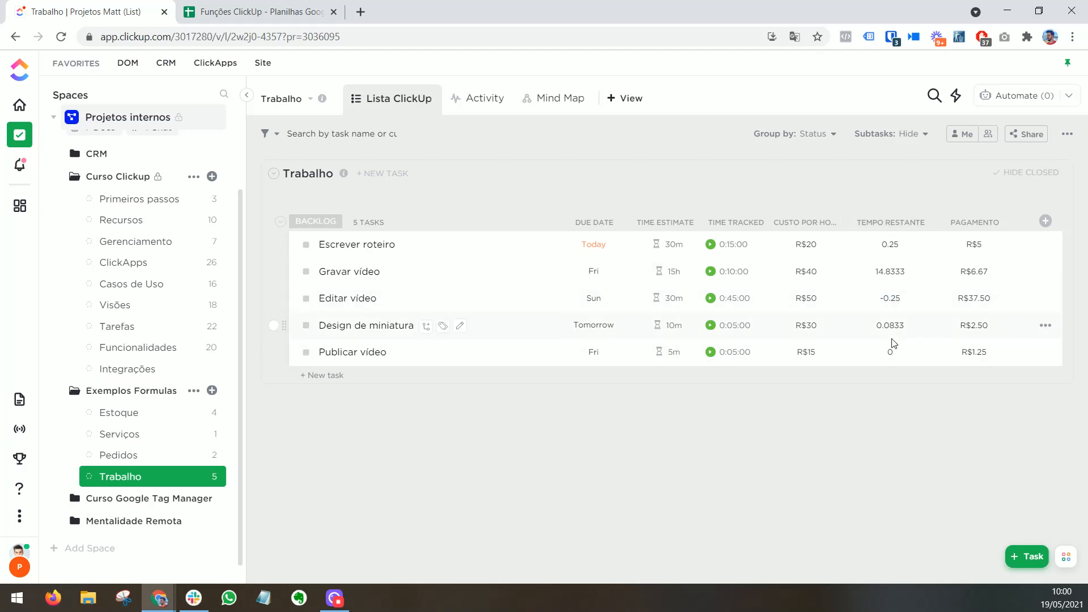
Step: Rewrite the Tempo restante formula in the Advanced Editor as ROUND(field("Time estimated in hours") - field("Time tracked in hours"),2) and calculate it
click(890, 247)
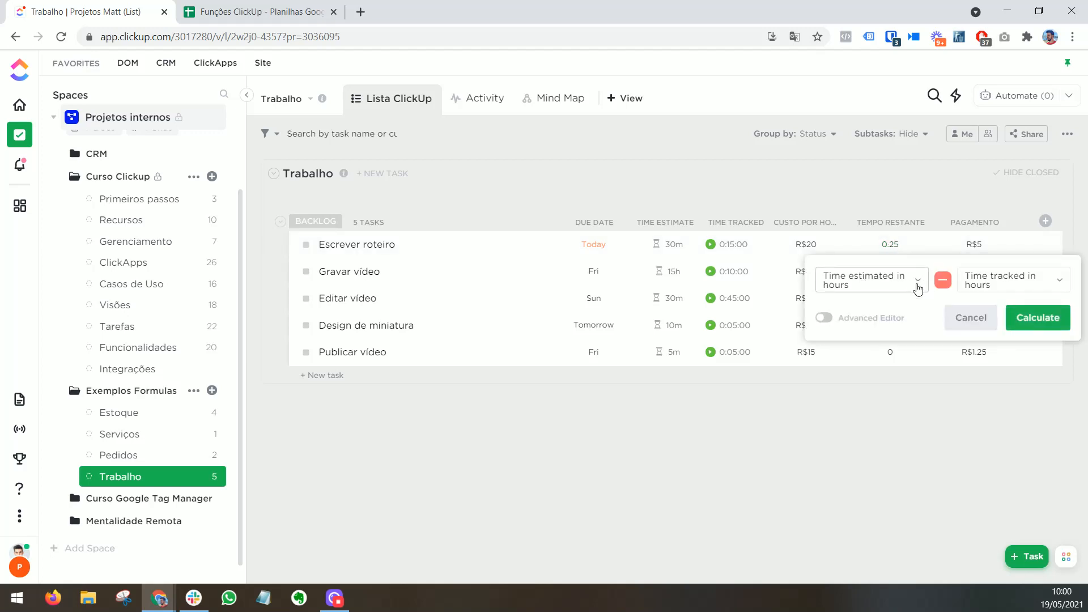
click(823, 319)
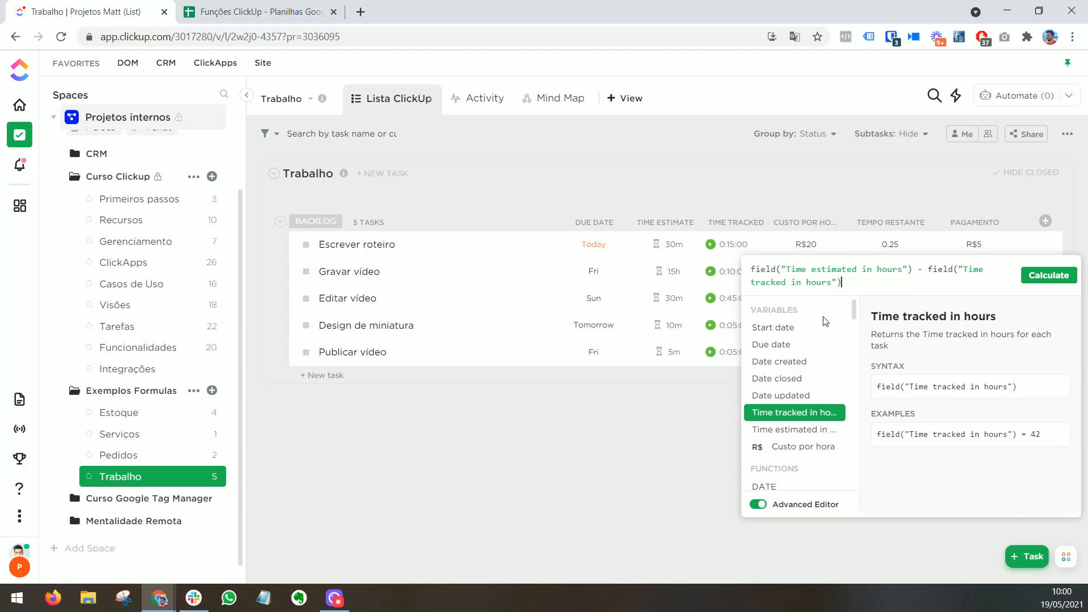
drag(843, 283, 743, 274)
click(927, 269)
key(ctrl+a)
key(ctrl+c)
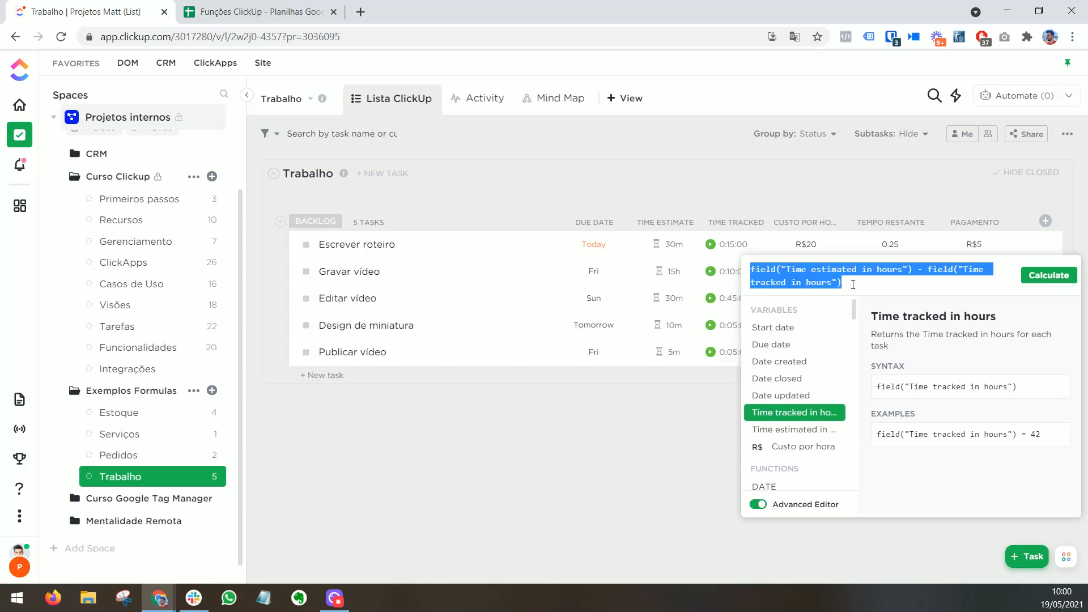
key(BackSpace)
text(ROUND)
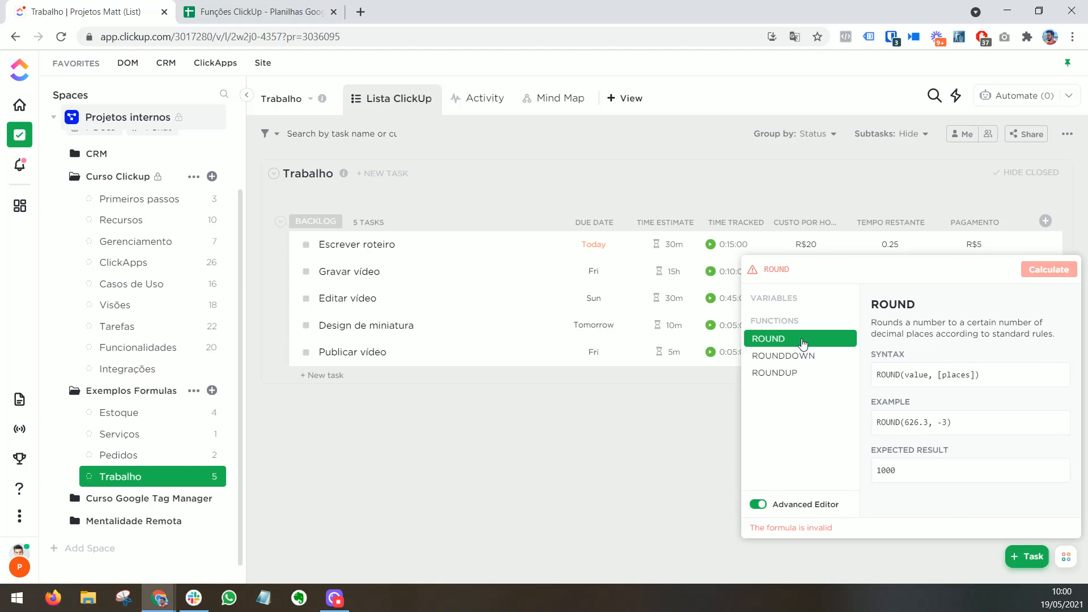
click(802, 342)
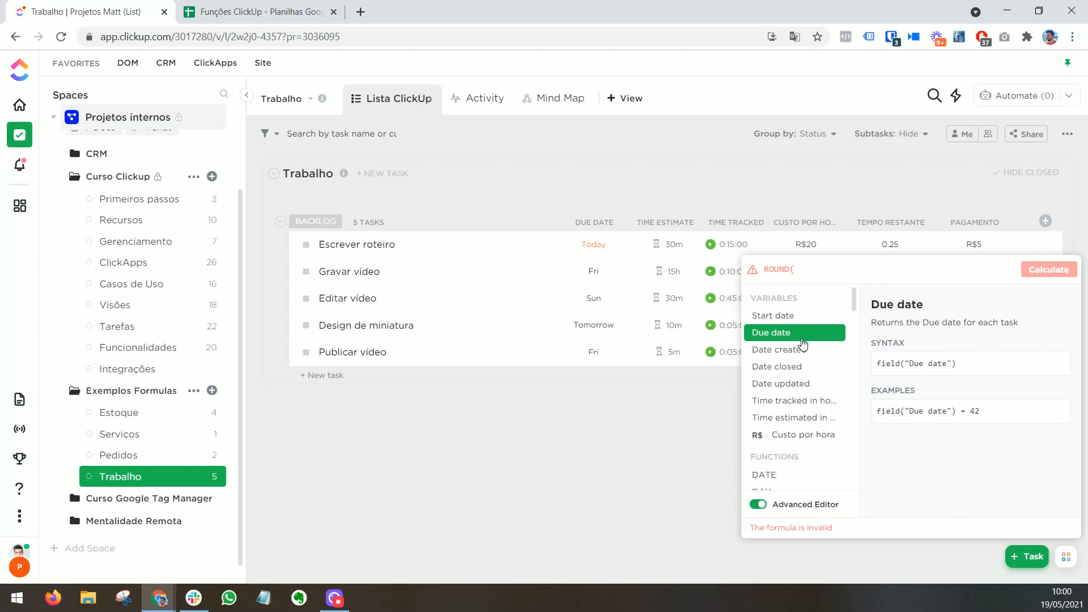
key(ctrl+v)
text(,)
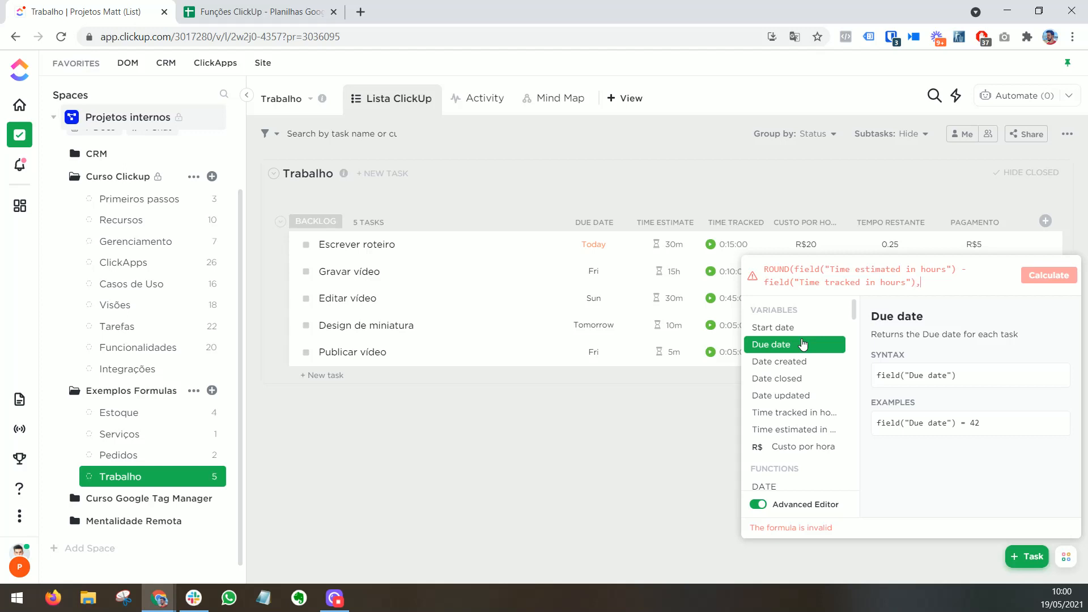
text(2)
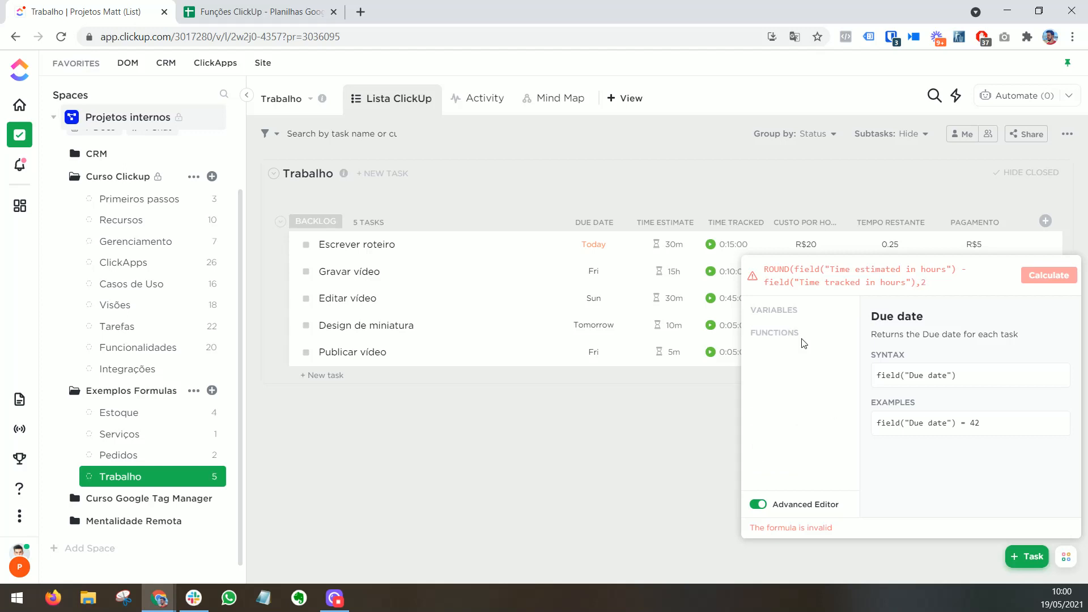
text())
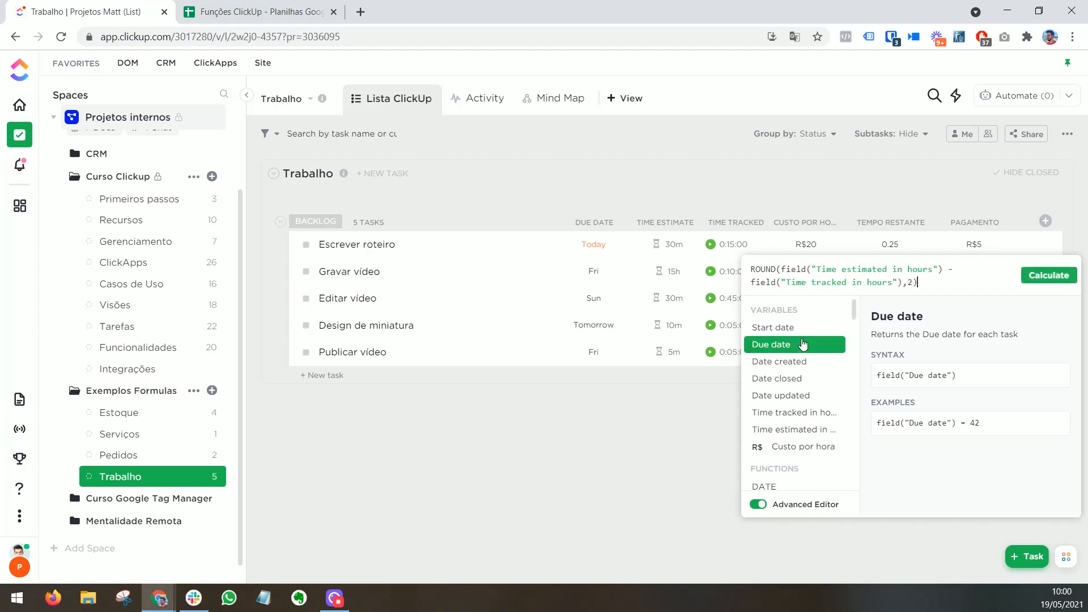
click(1064, 288)
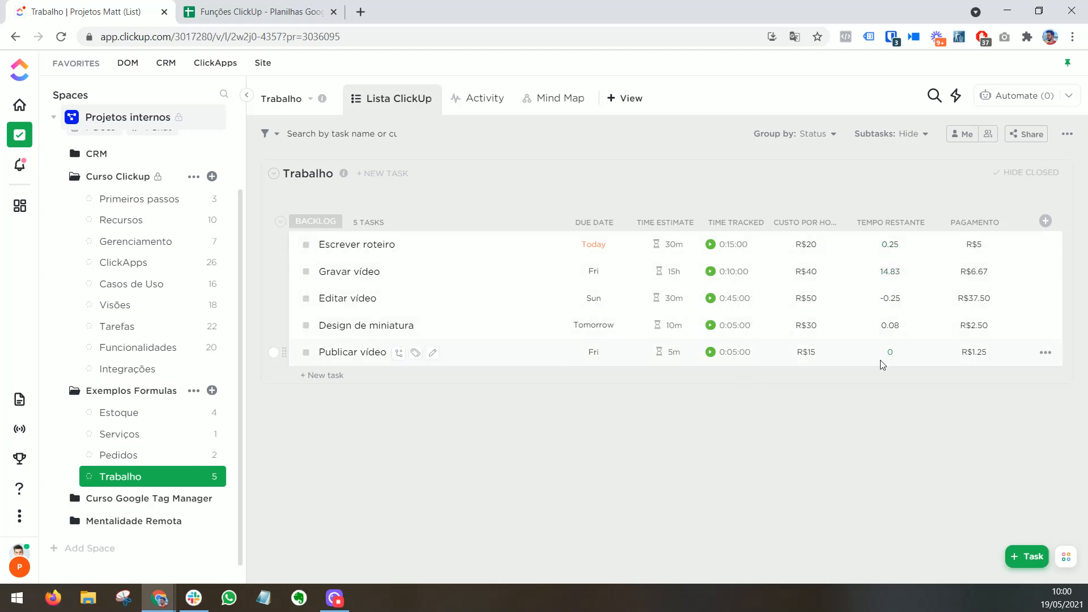
Step: Change the Tempo restante formula to round to 1 decimal place, append &" h" to its end, and recalculate the column
click(893, 246)
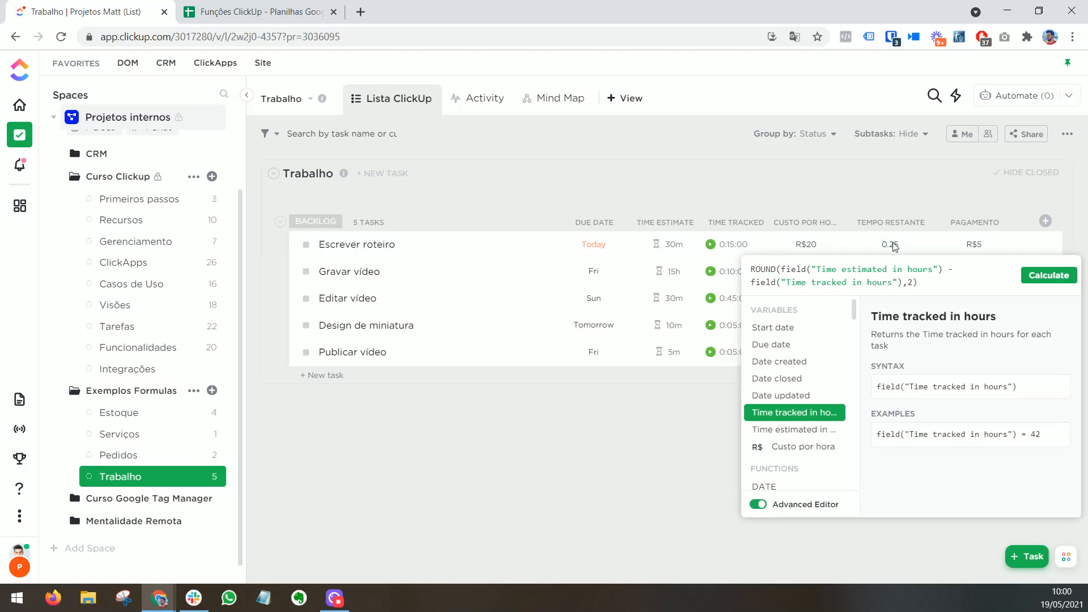
click(1048, 276)
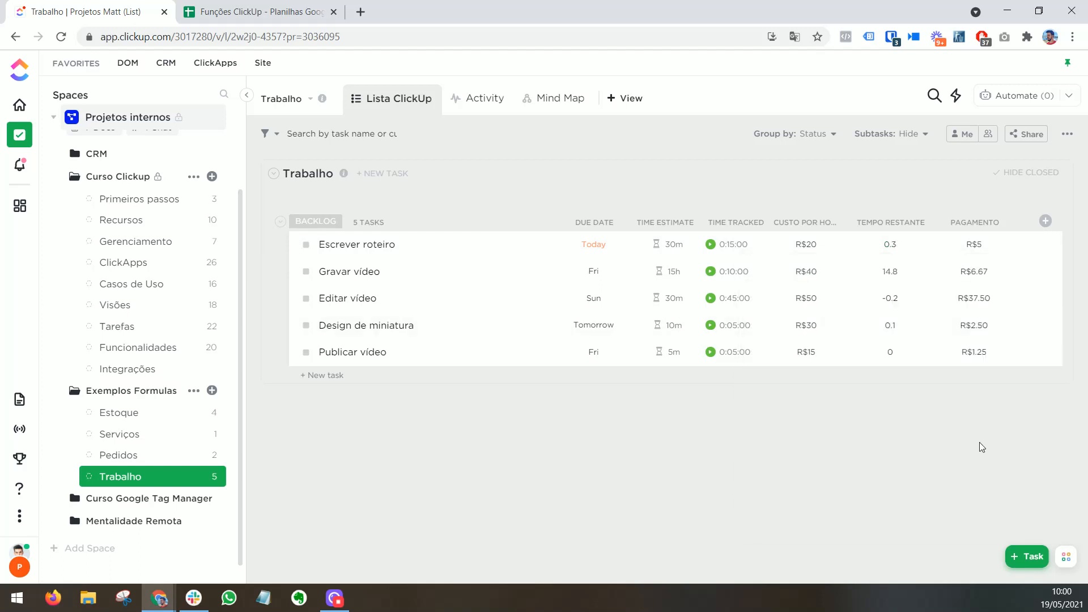
click(892, 249)
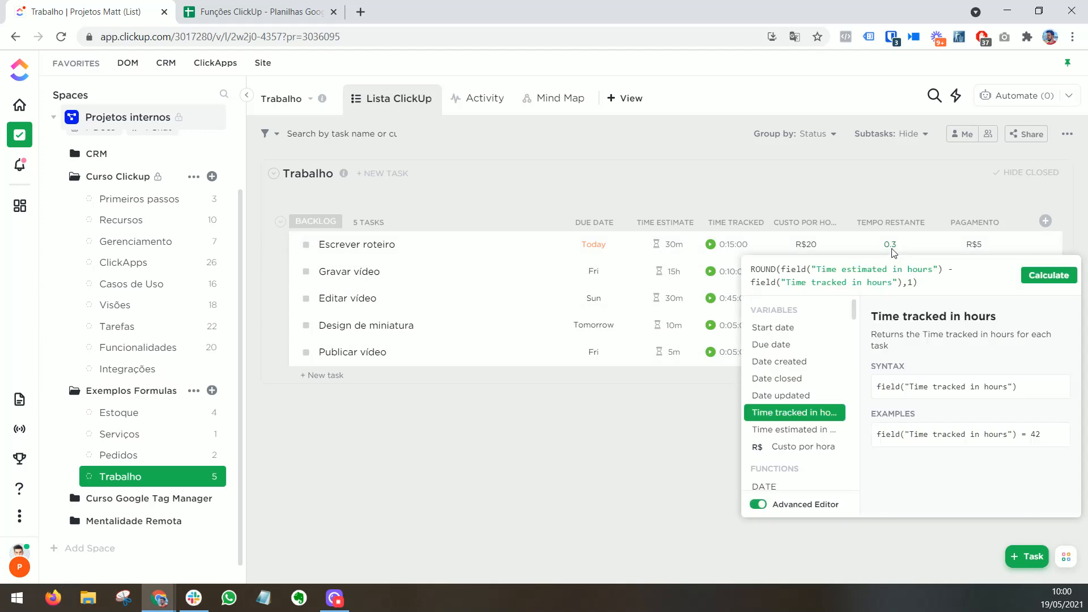
text(&")
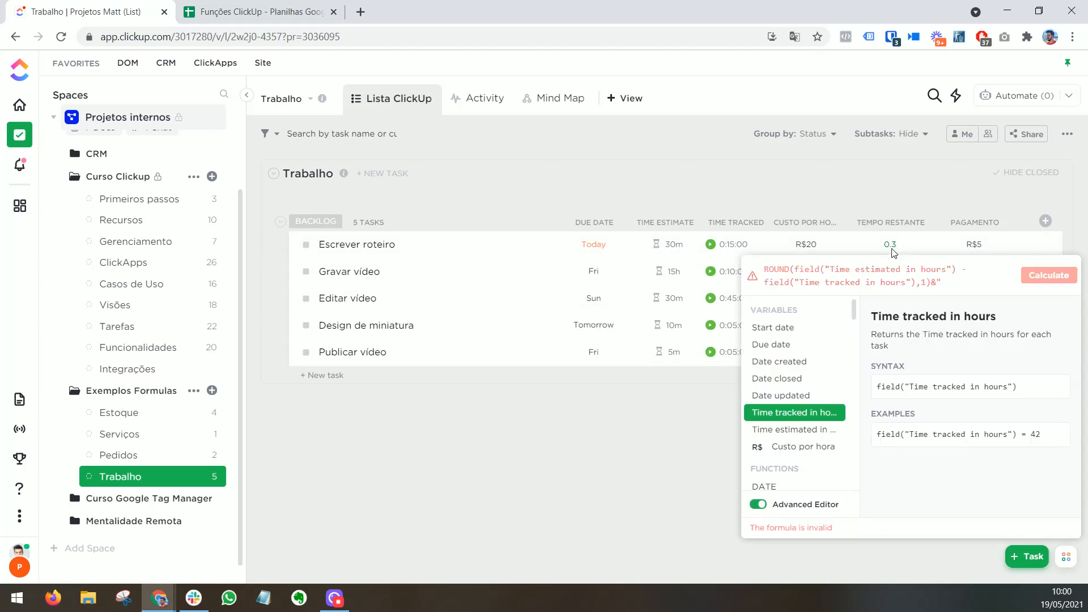
text(" h)
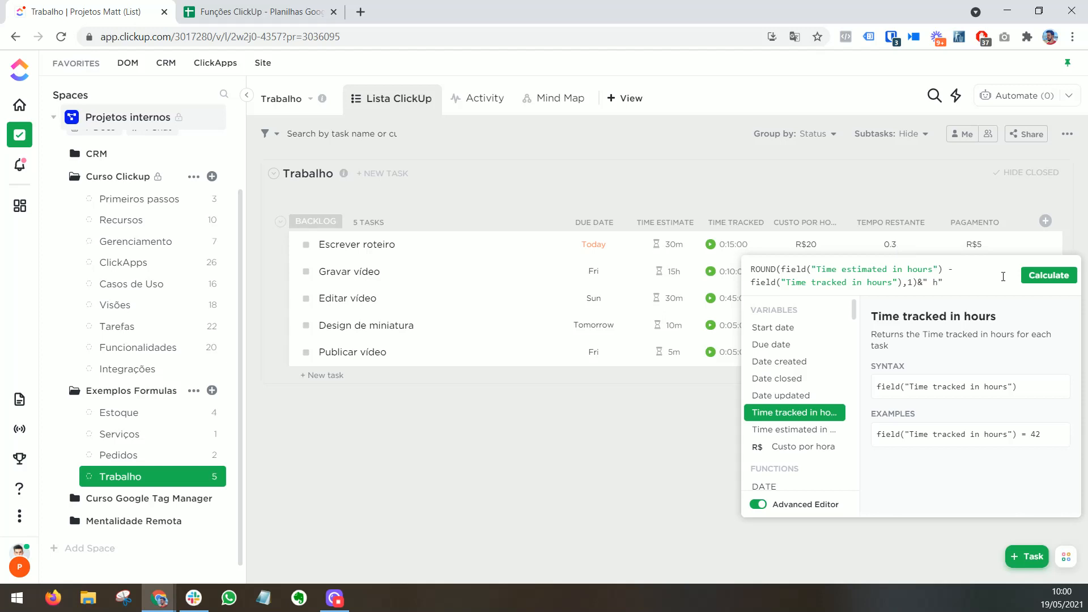
click(1048, 275)
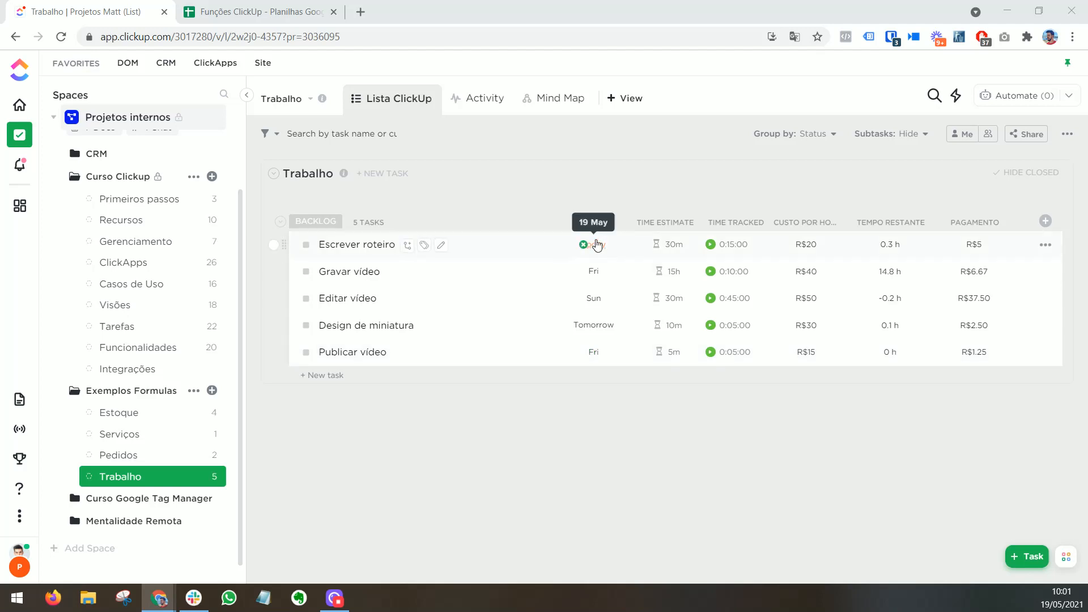
Step: Add a Formula column named "Dias até entrega" to the Trabalho list
click(1046, 221)
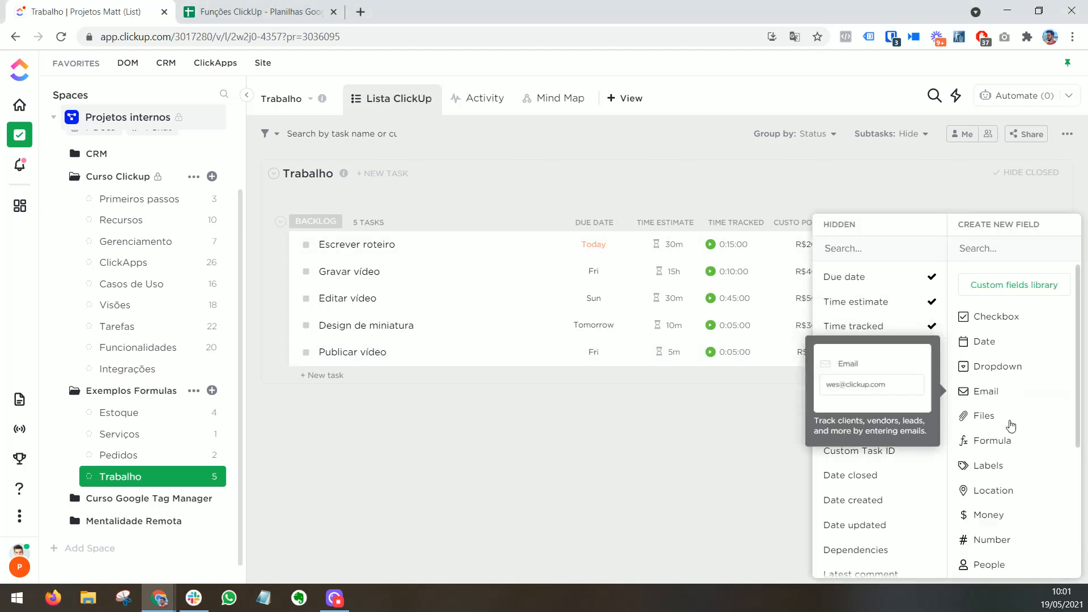
click(992, 441)
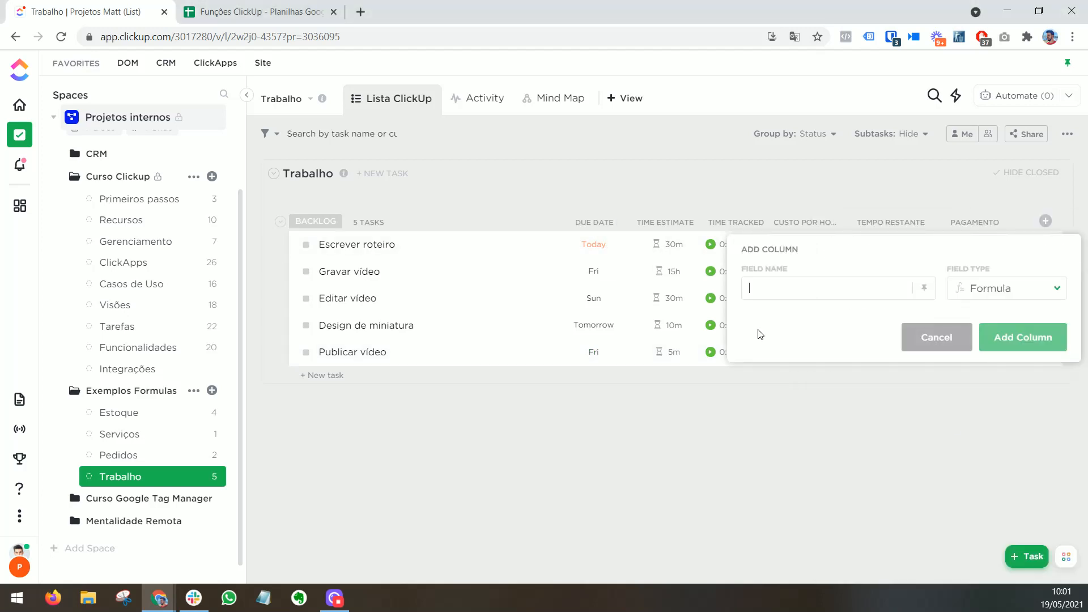
text(Dias até etnrega)
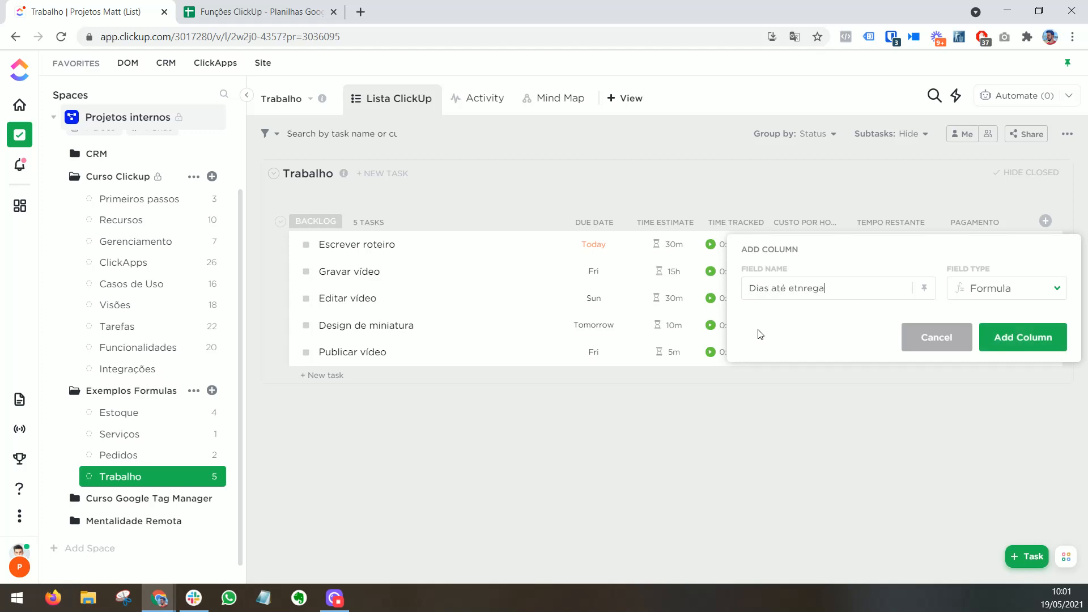
key(Left)
key(Left)
key(Left)
key(Left)
key(Delete)
key(Delete)
text(nt)
click(1016, 332)
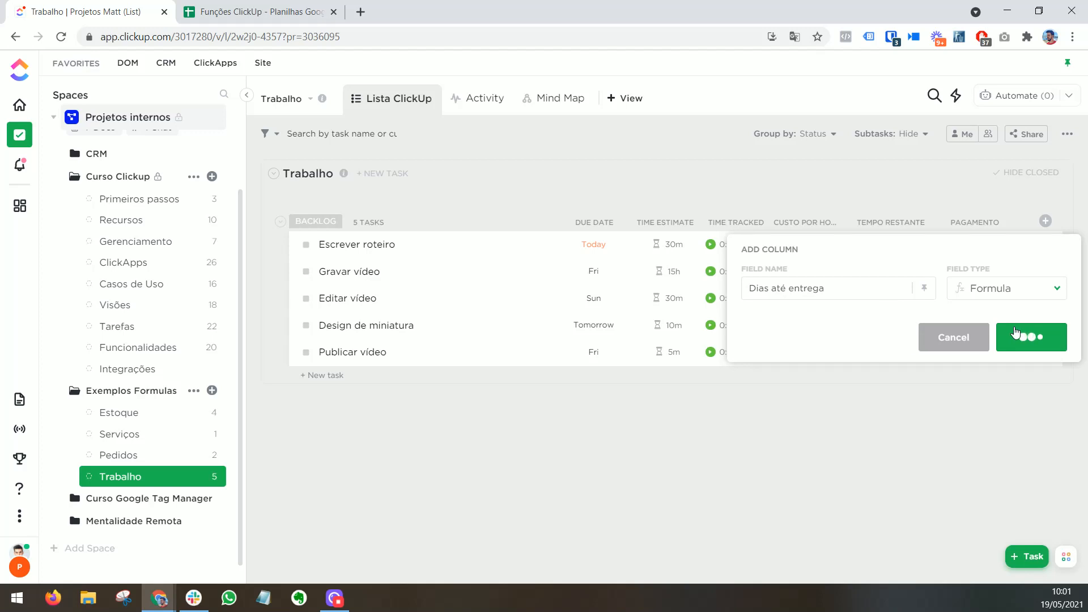
Step: Enter DAYS(field("Due date"),TODAY()) as the Dias até entrega formula in the Advanced Editor and calculate it
click(1023, 247)
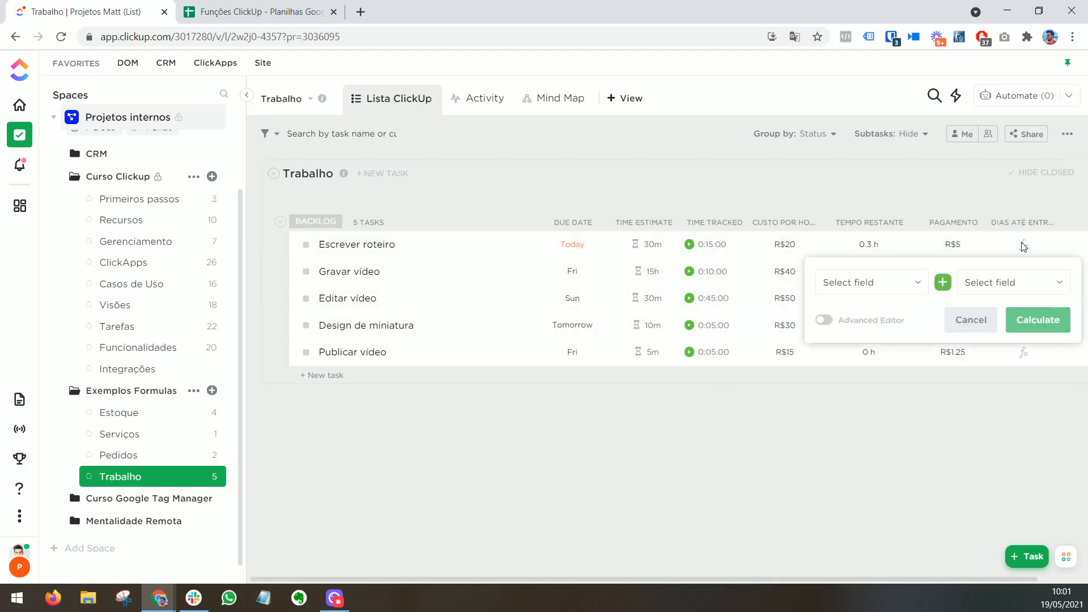
click(823, 321)
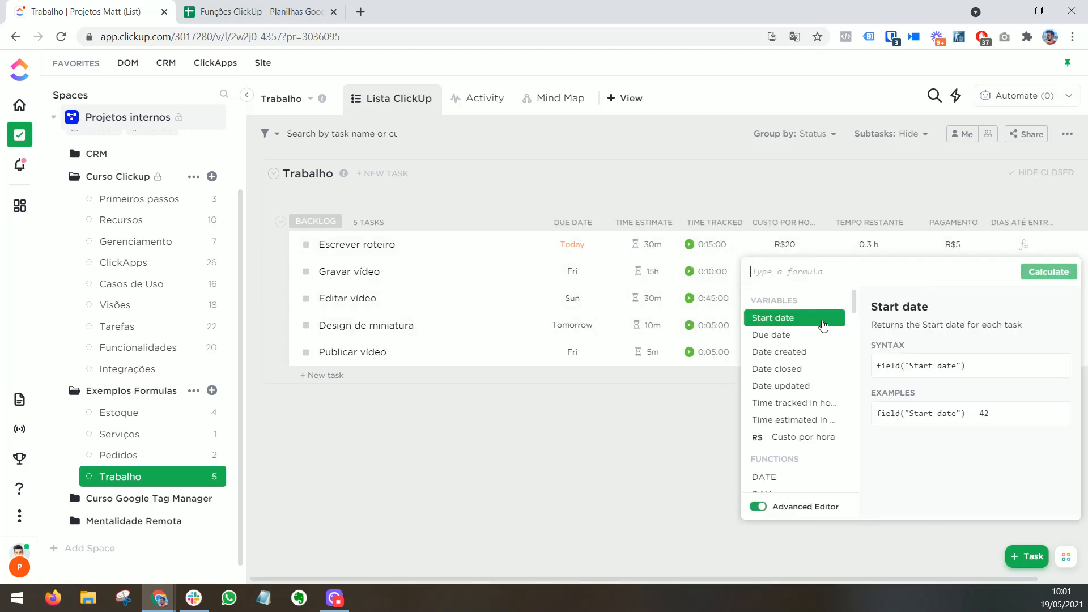
click(267, 12)
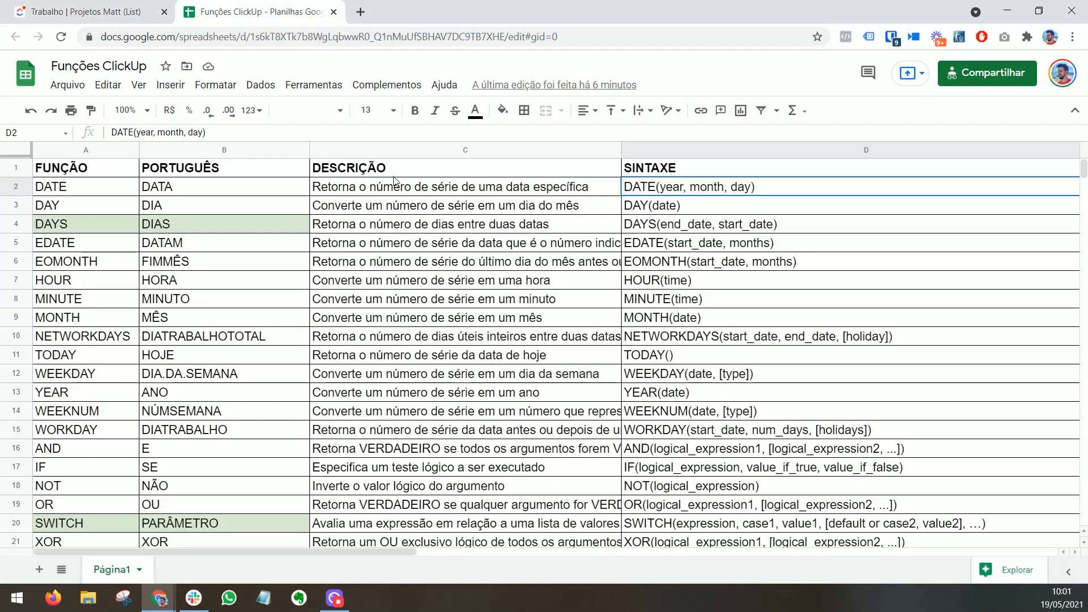
click(79, 11)
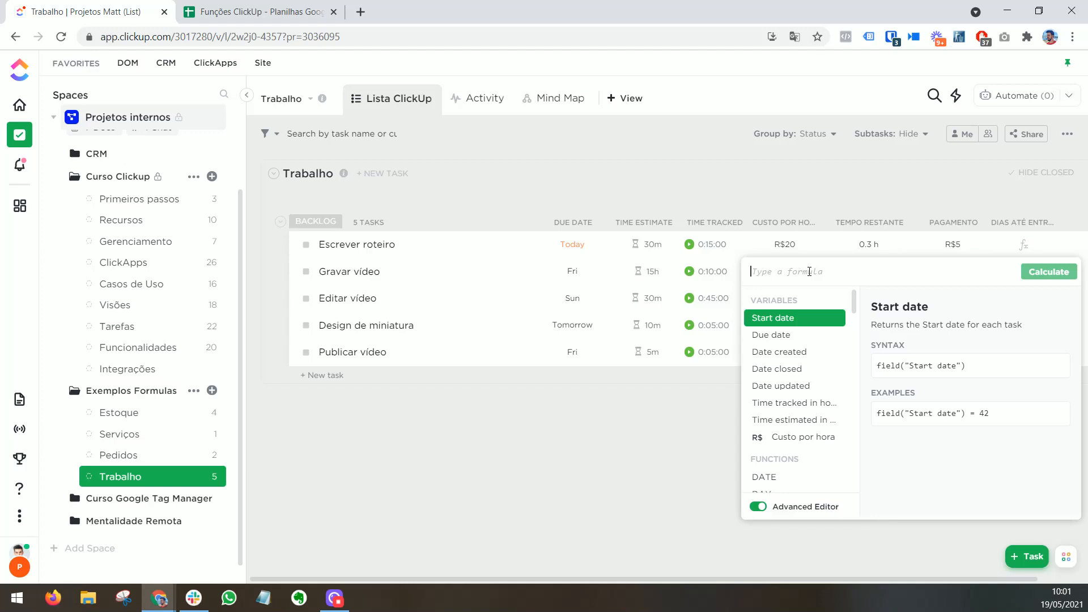
text(DAYS)
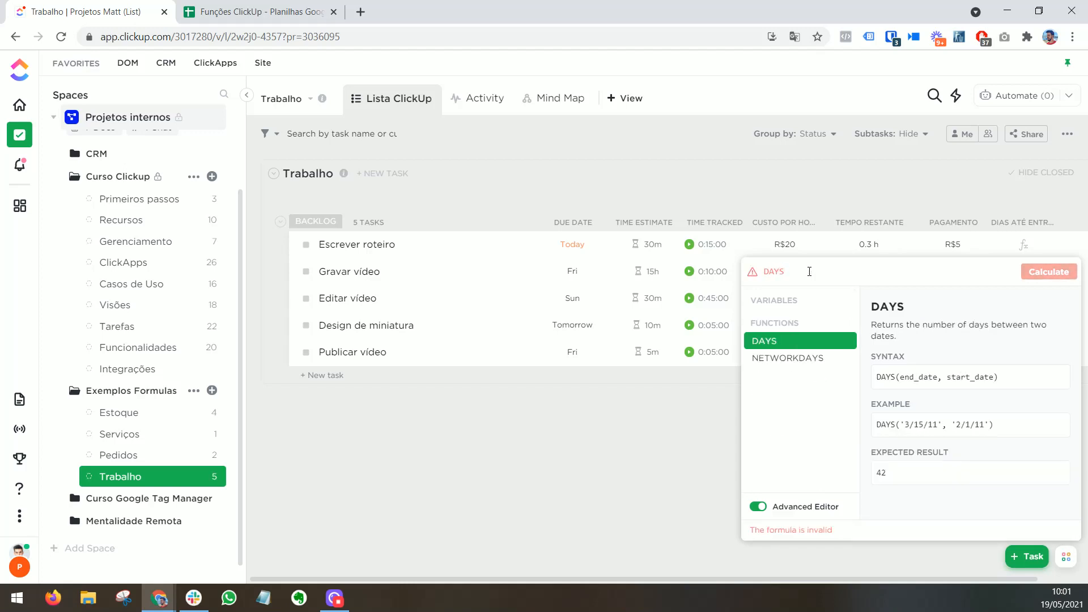
text(()
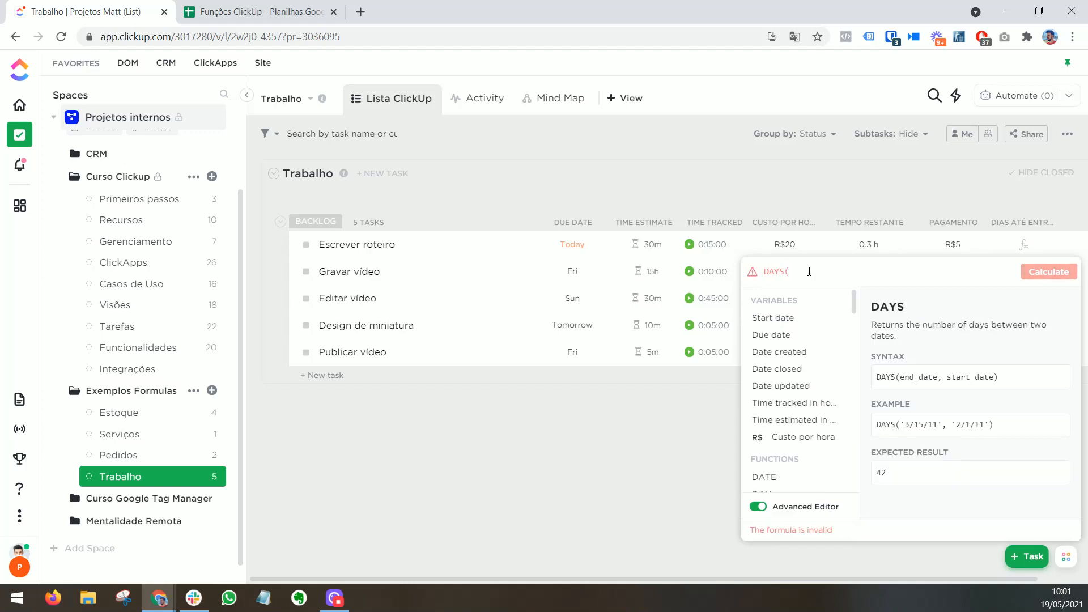
click(789, 339)
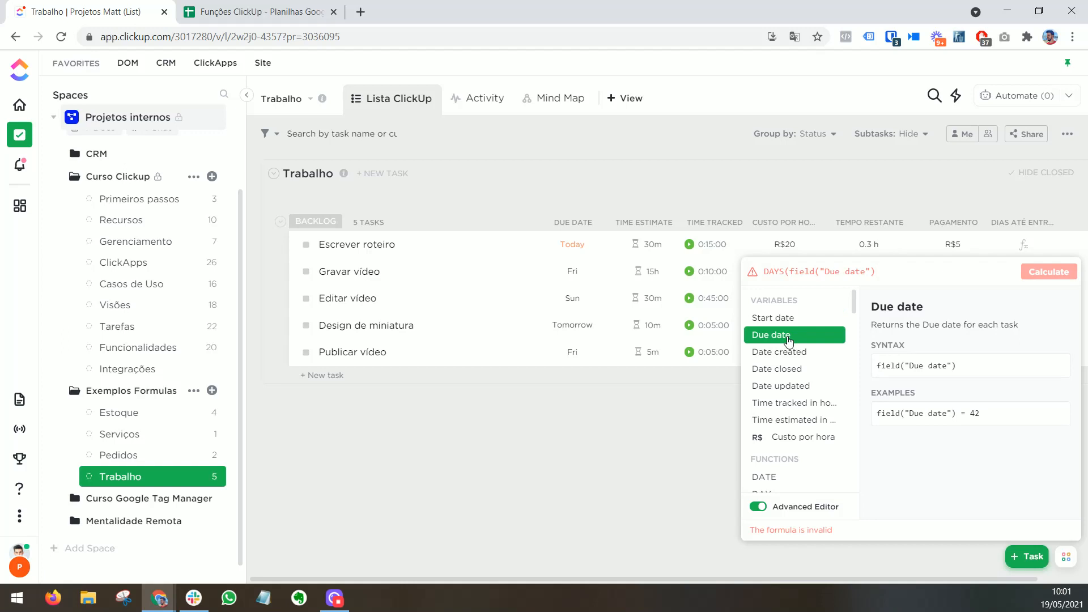
text(,TODA)
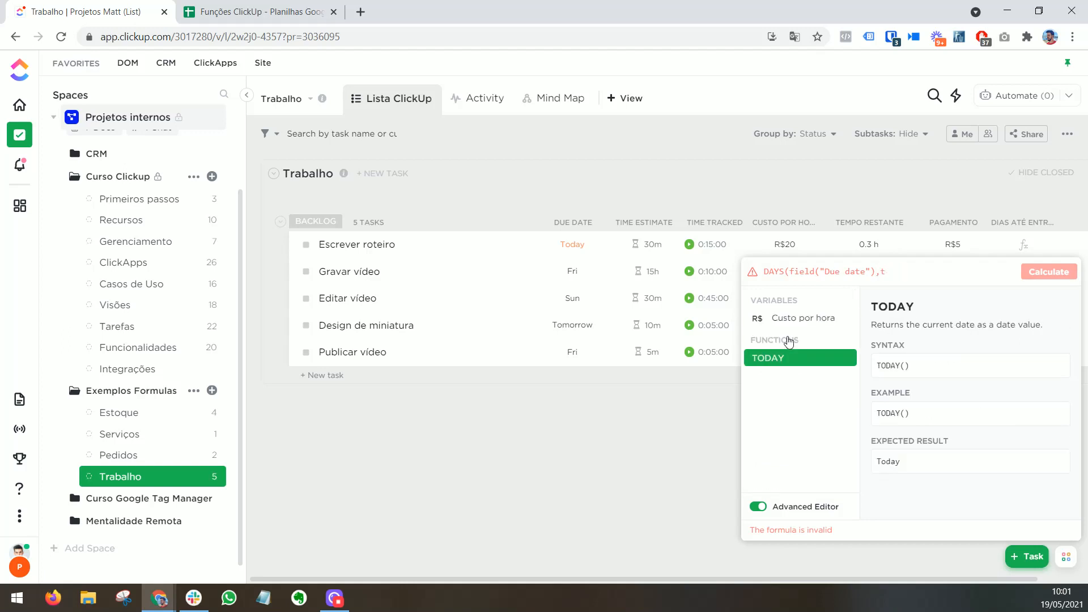
text(Y())
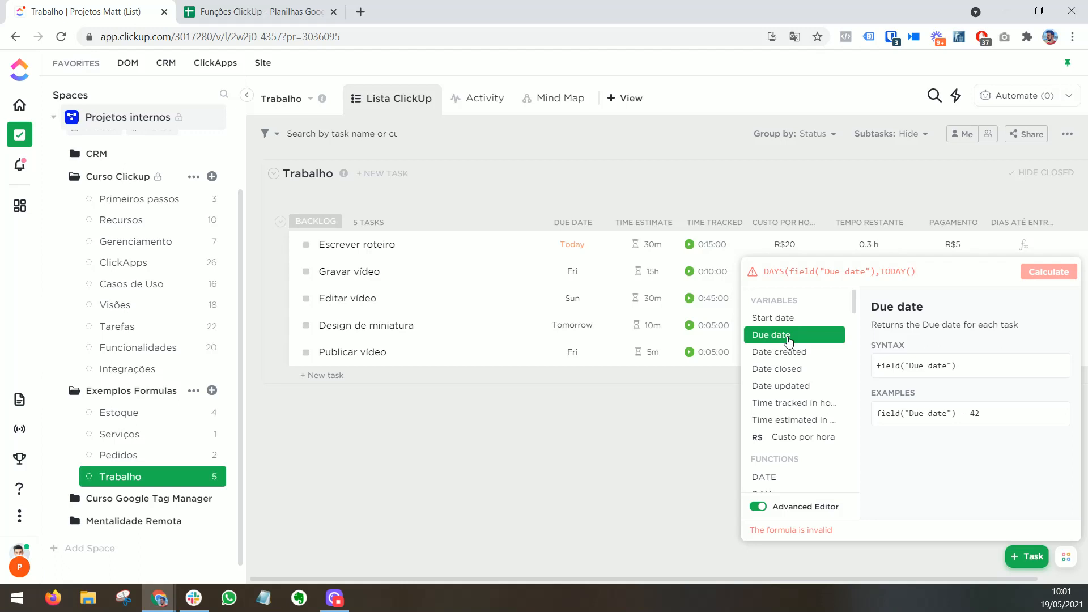
text())
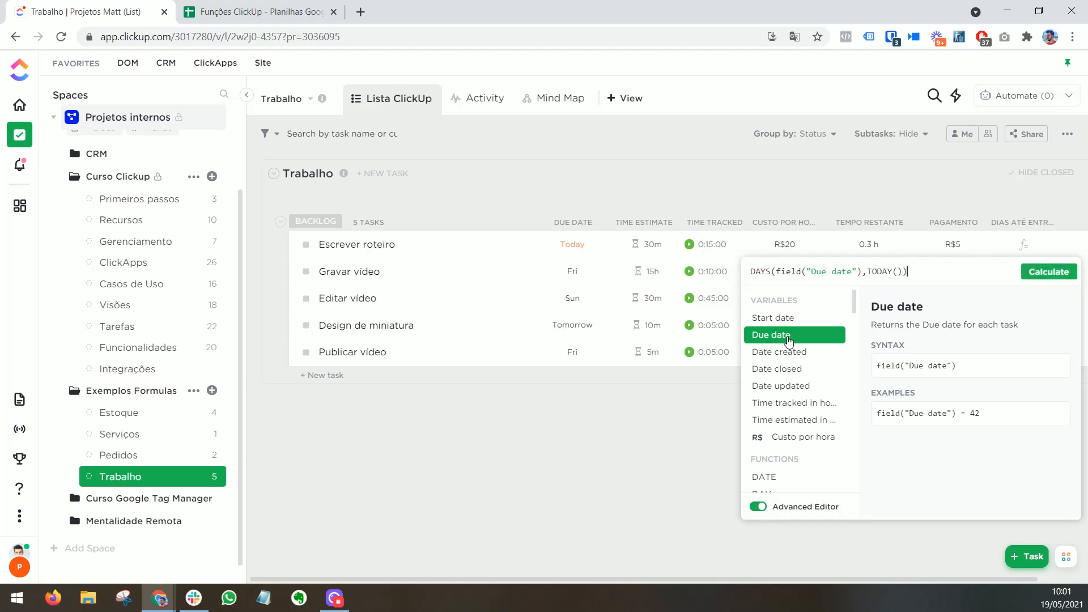
click(1048, 272)
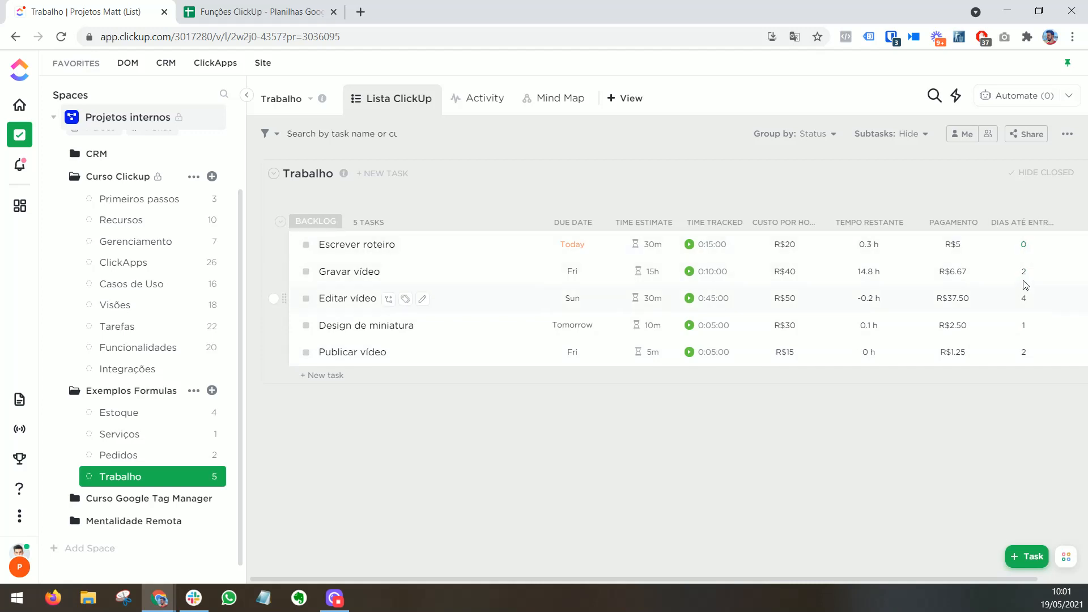
Step: Append &" dias" to the Dias até entrega formula, recalculate it, and widen the column to fit its name
click(1024, 246)
text(&"" dias)
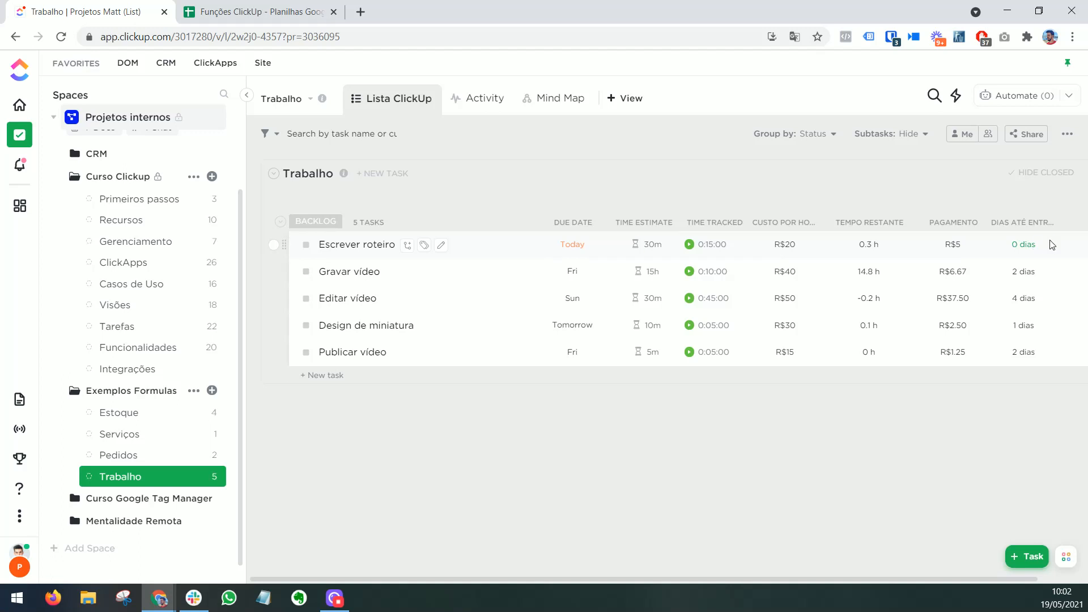
drag(1058, 224, 1080, 223)
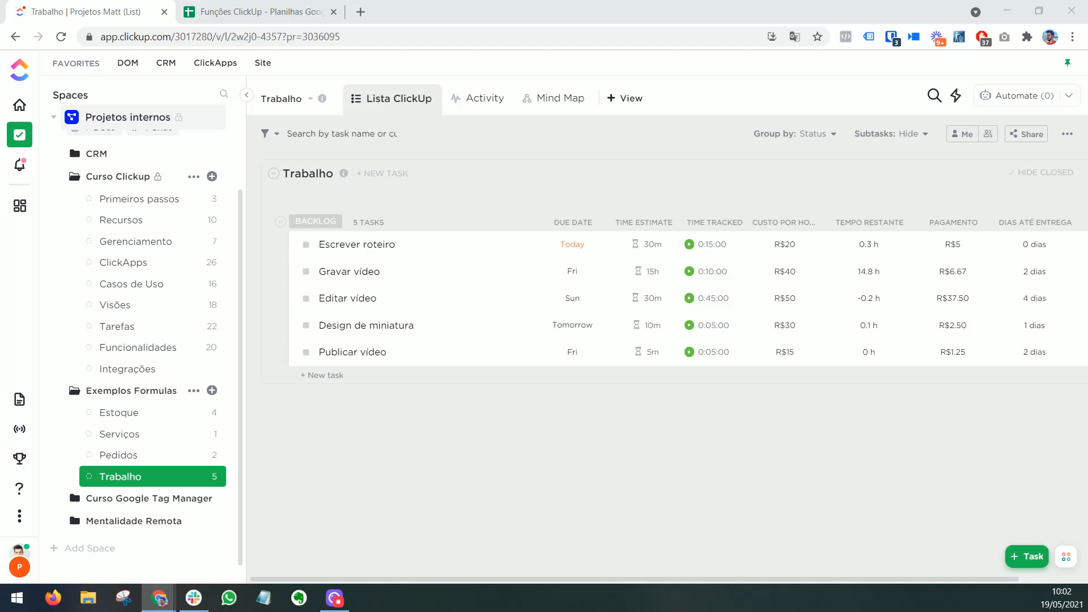
Step: Add a Formula column named "Em dia?" to the Trabalho list
drag(908, 579, 981, 580)
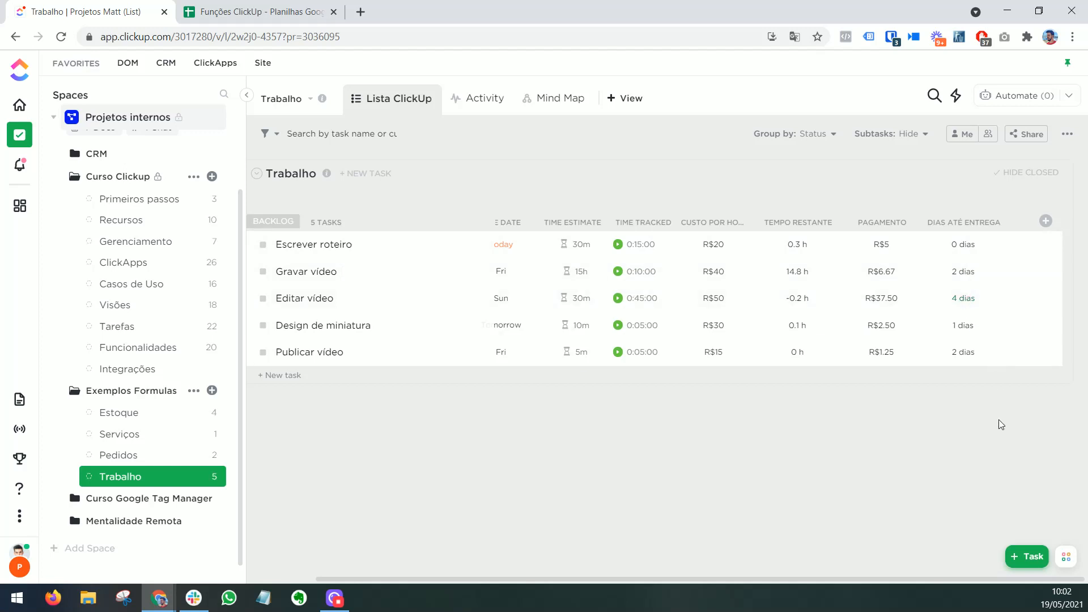
click(1046, 220)
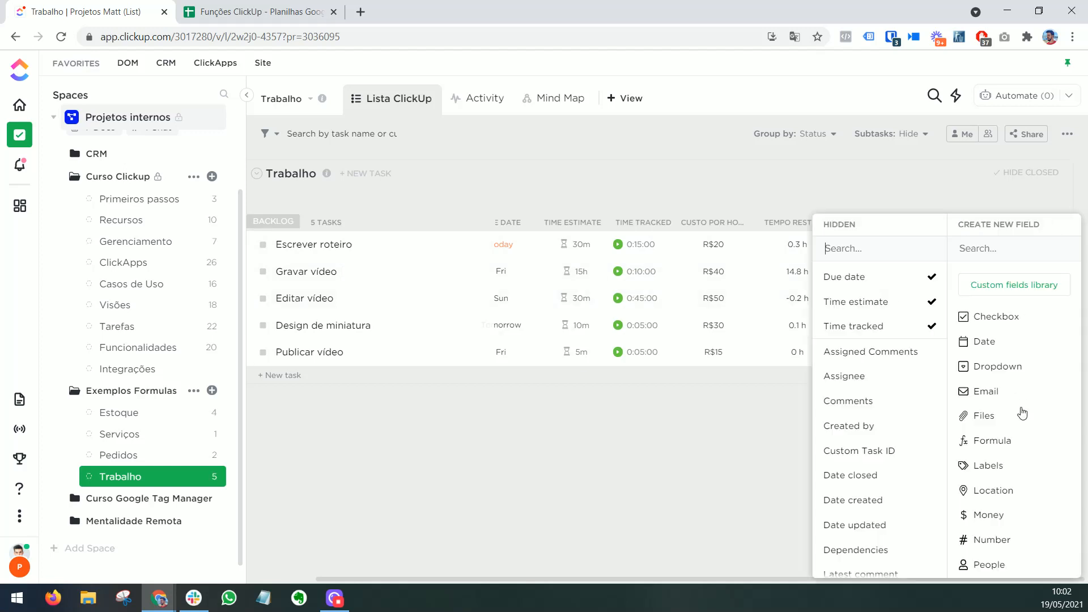
click(1021, 440)
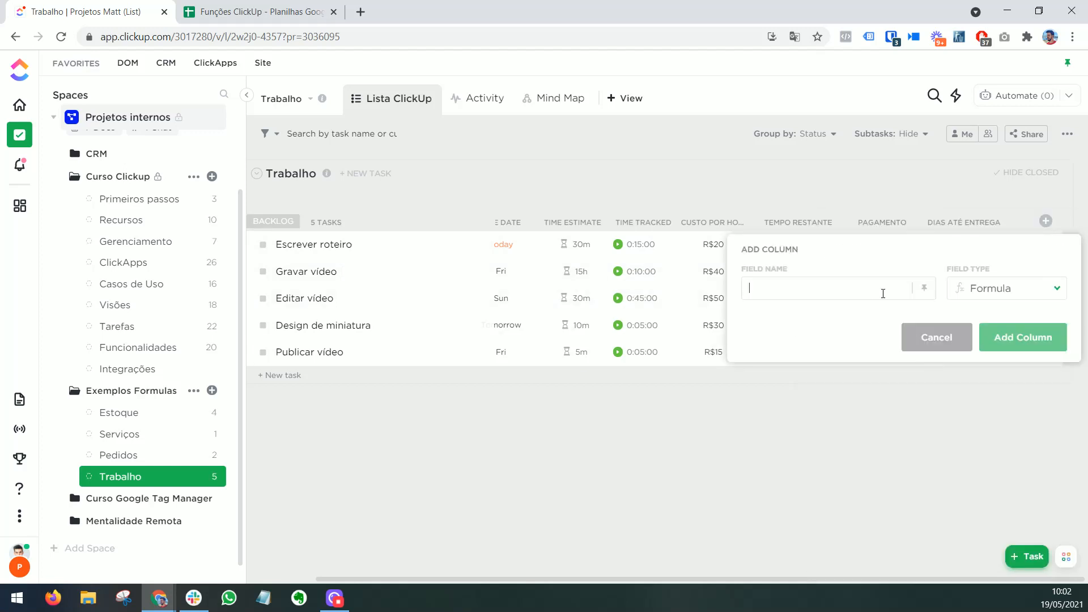
text(Em dia?)
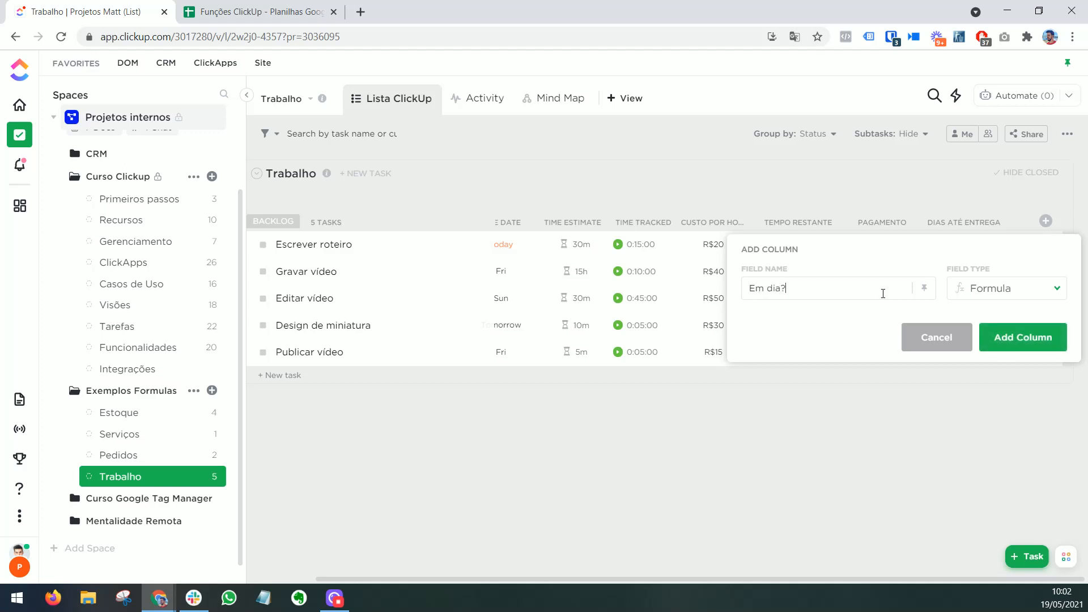
click(1000, 338)
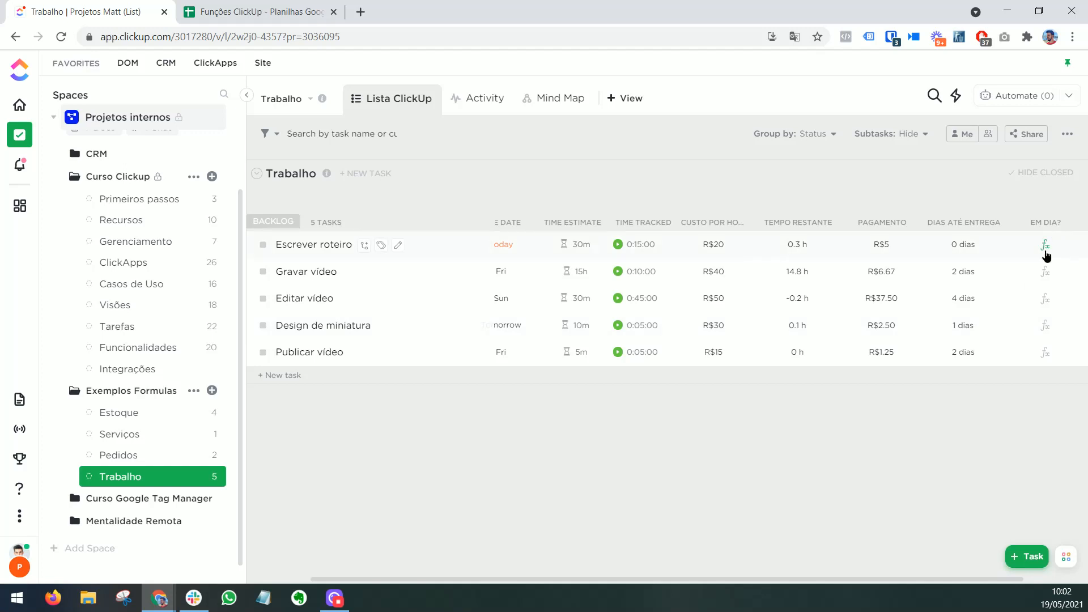
Step: Begin the Em dia? formula in the Advanced Editor with IF(field("Due date")<TODAY(), and a quoted red circle emoji as the true result
click(1043, 245)
click(827, 319)
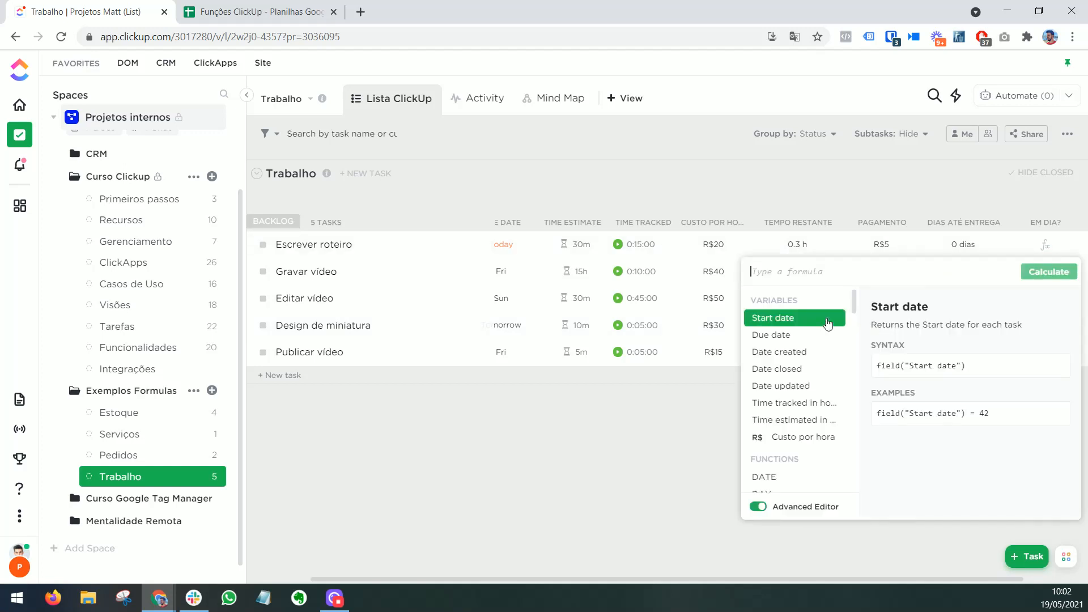
text(IF()
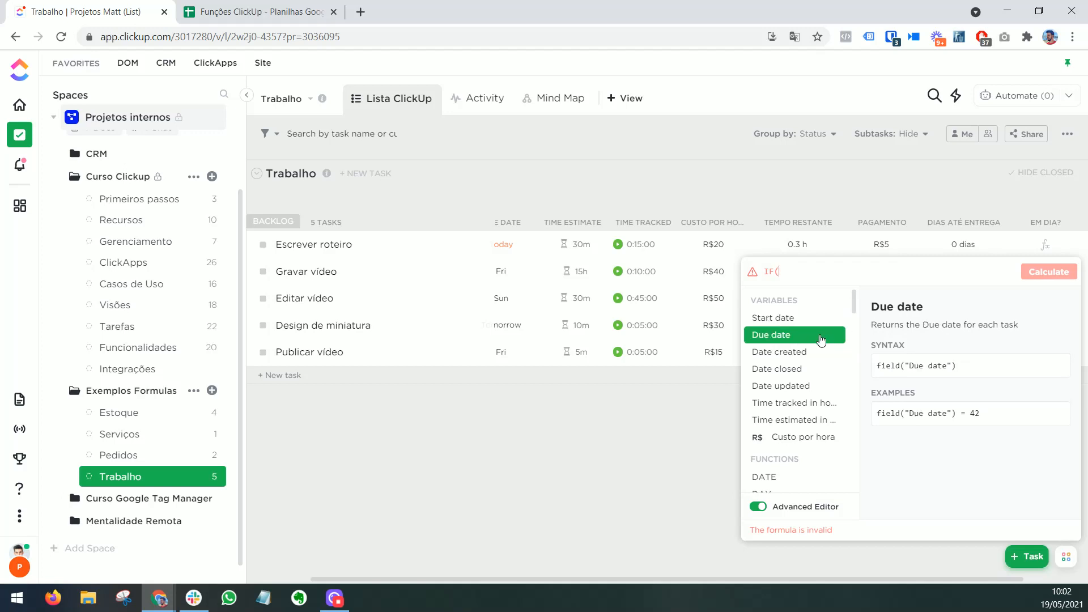
click(821, 339)
text(<TODAY(),)
click(959, 272)
text(,"")
text(🔴)
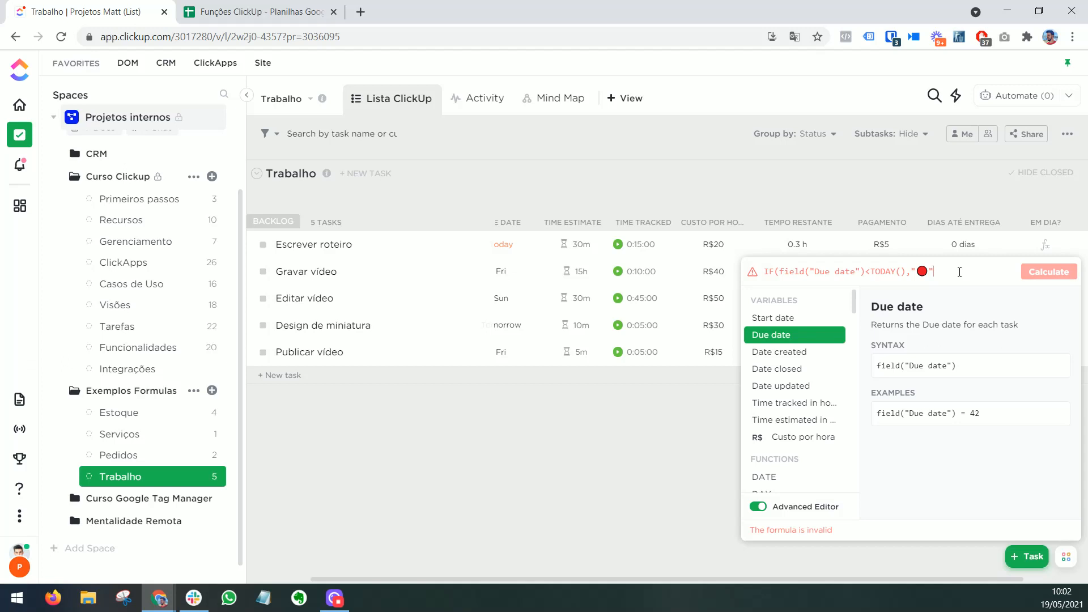
Step: Complete the Em dia? formula with a quoted green check mark emoji as the false result and calculate the column
text("")
key(super+period)
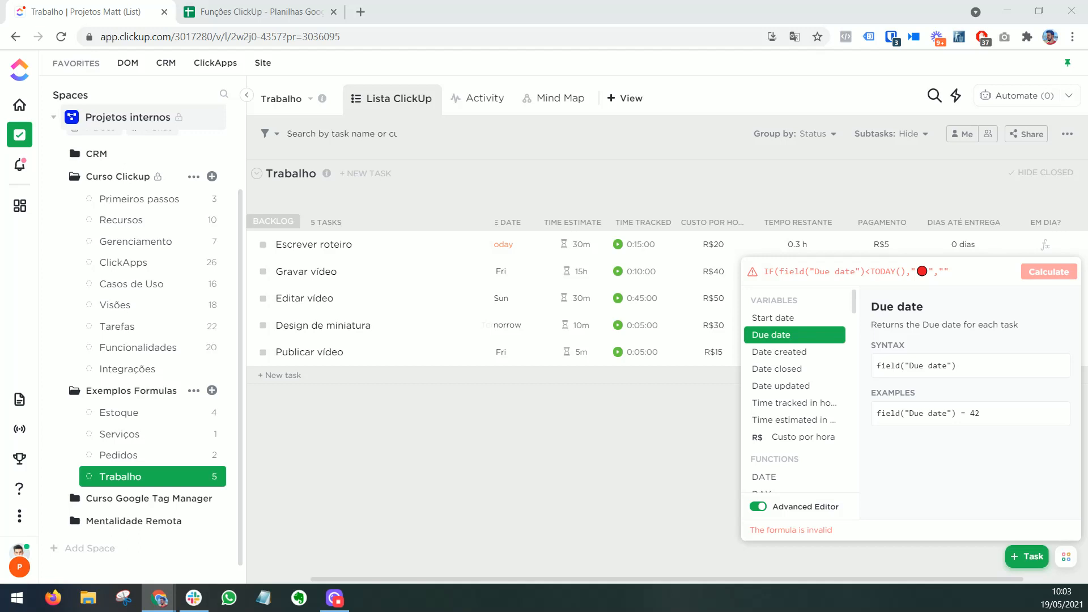
click(960, 270)
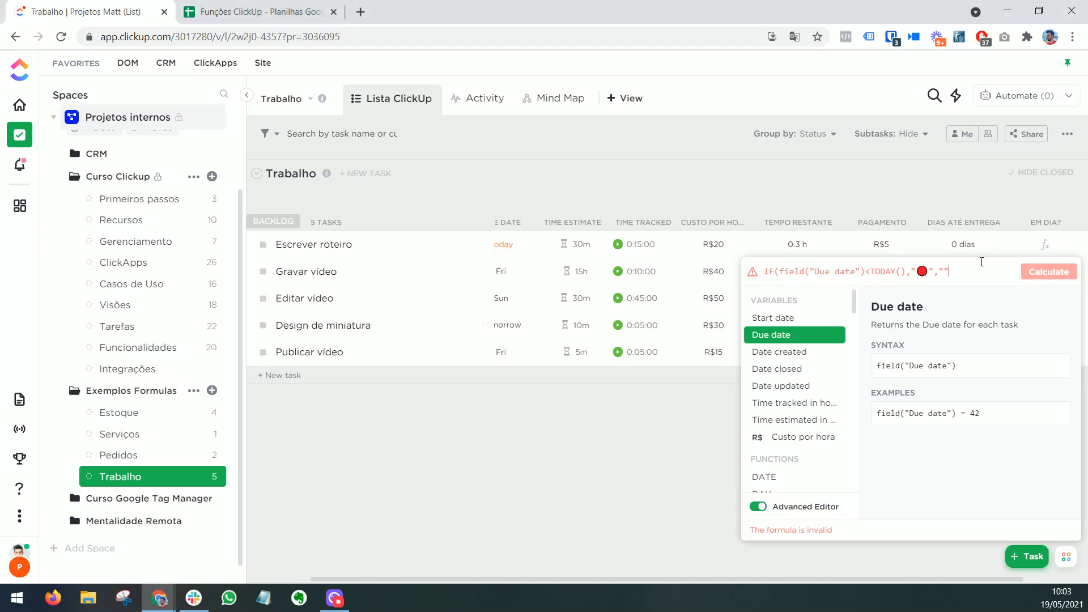
text(✅)
text())
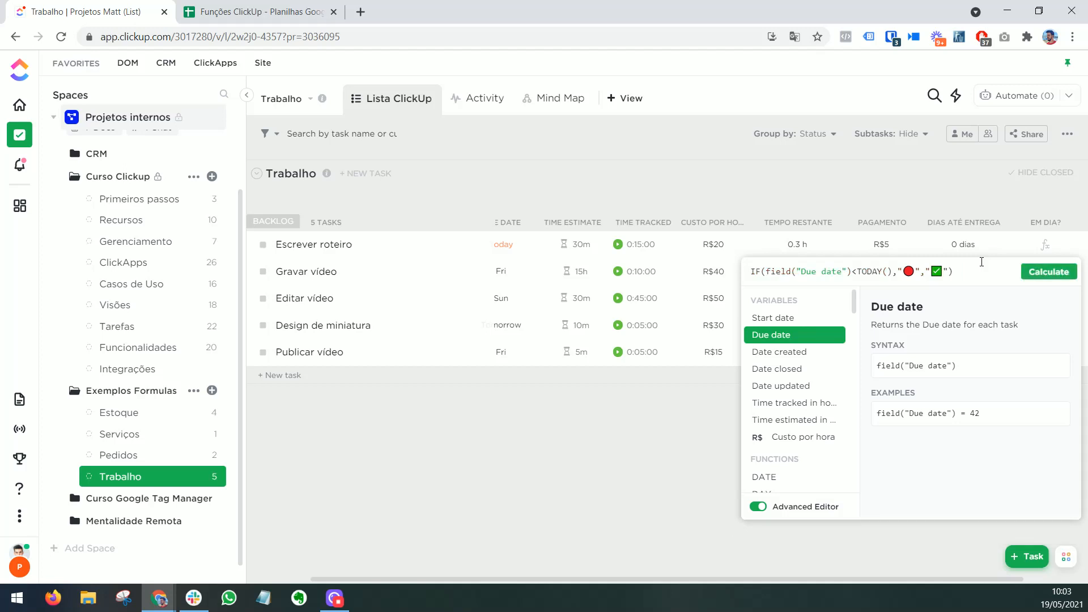
click(1048, 271)
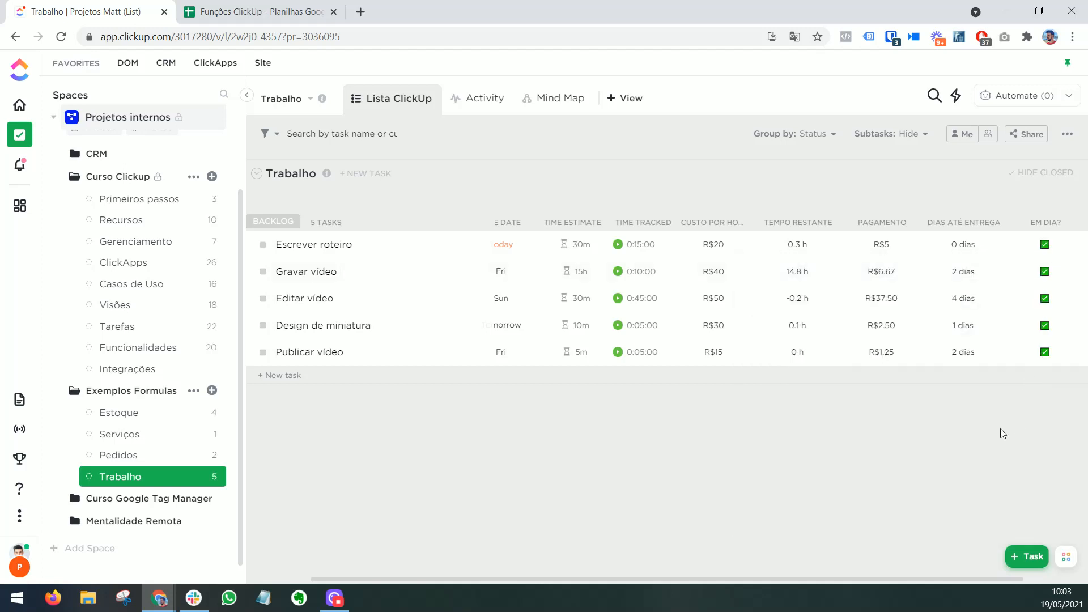
Step: Change the Escrever roteiro task's due date to yesterday and check its Dias até entrega and Em dia? columns
click(506, 247)
click(528, 213)
click(610, 265)
drag(953, 579, 860, 579)
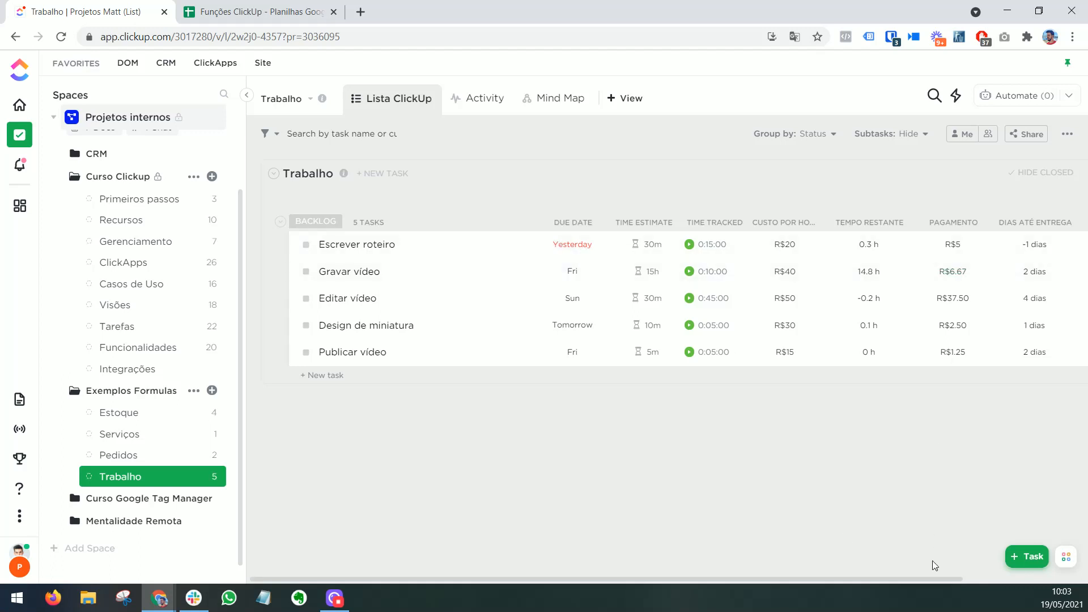
drag(934, 578, 1032, 578)
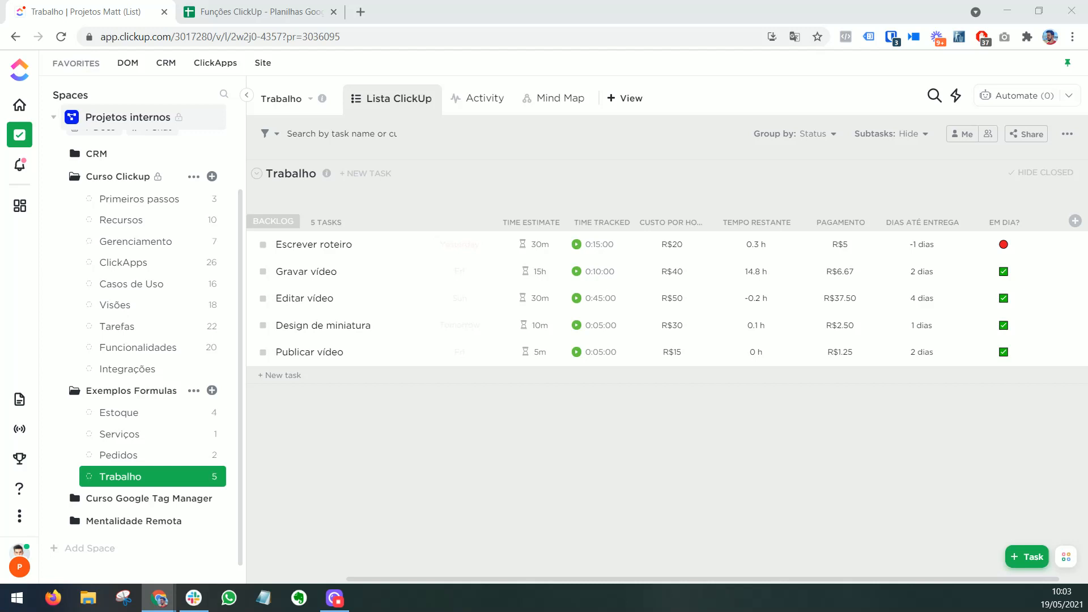
Step: Add a Formula column named "Pedido total" to the Pedidos list
click(118, 455)
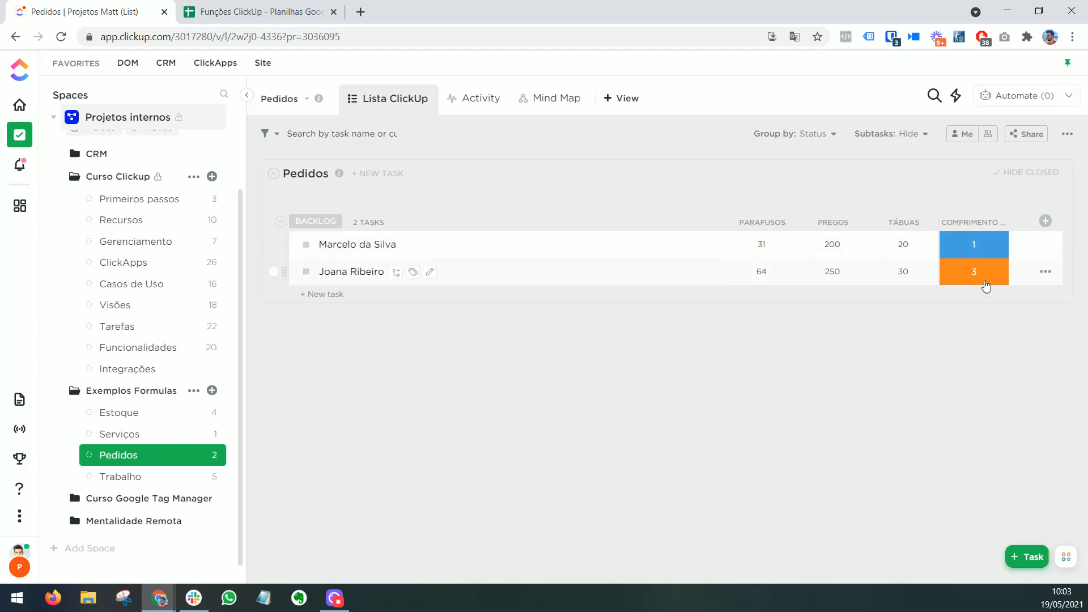
click(1046, 224)
click(1017, 443)
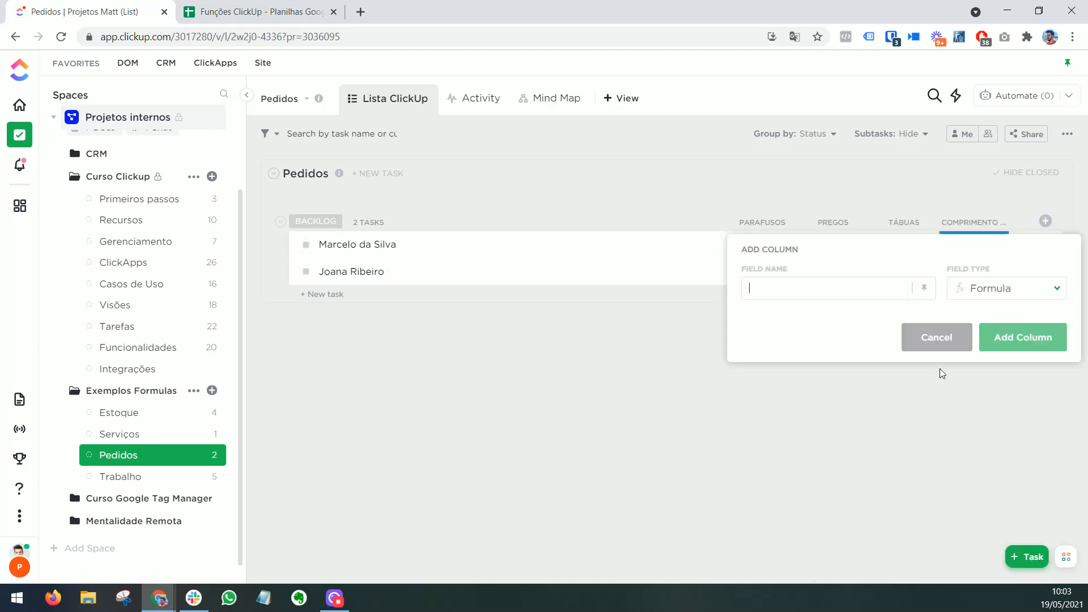
text(Pedido total)
click(1001, 347)
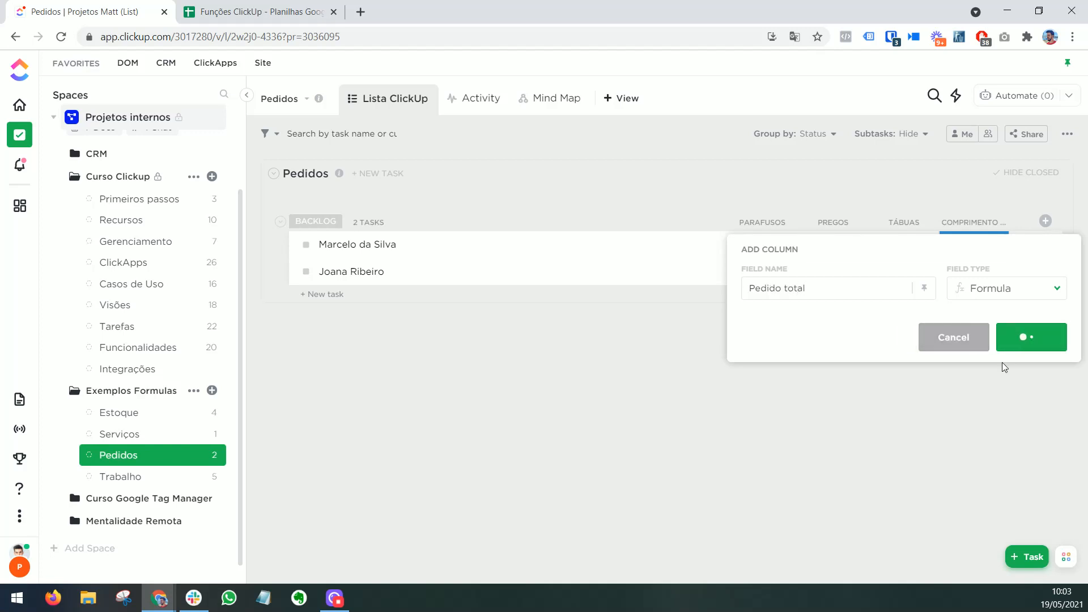
Step: Begin the Pedido total formula in the Advanced Editor with field("Parafusos")*0.30+field("Pregos")*0.15
click(974, 245)
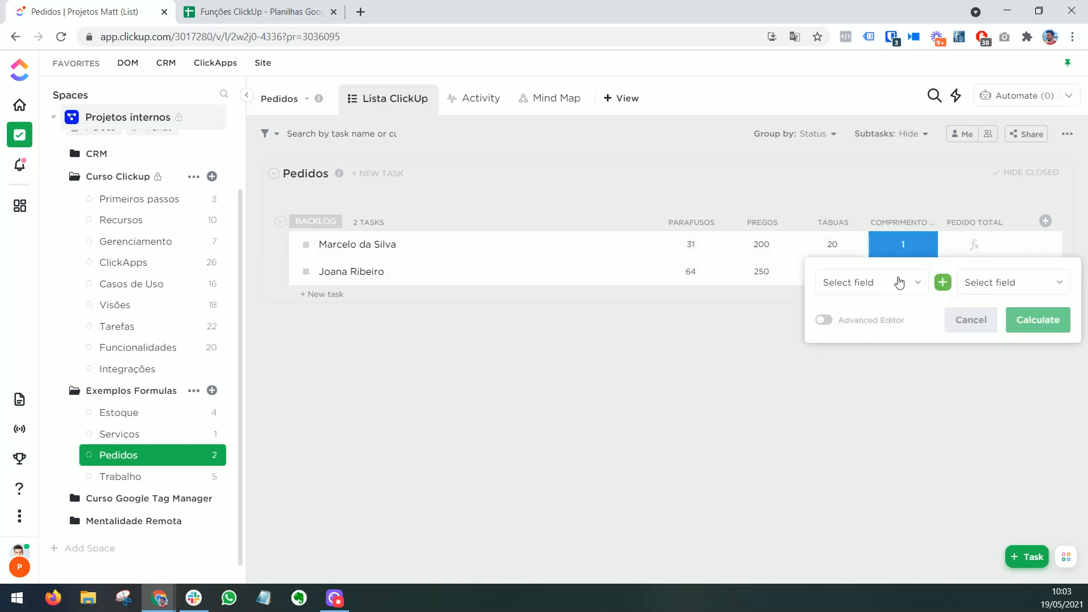
click(823, 322)
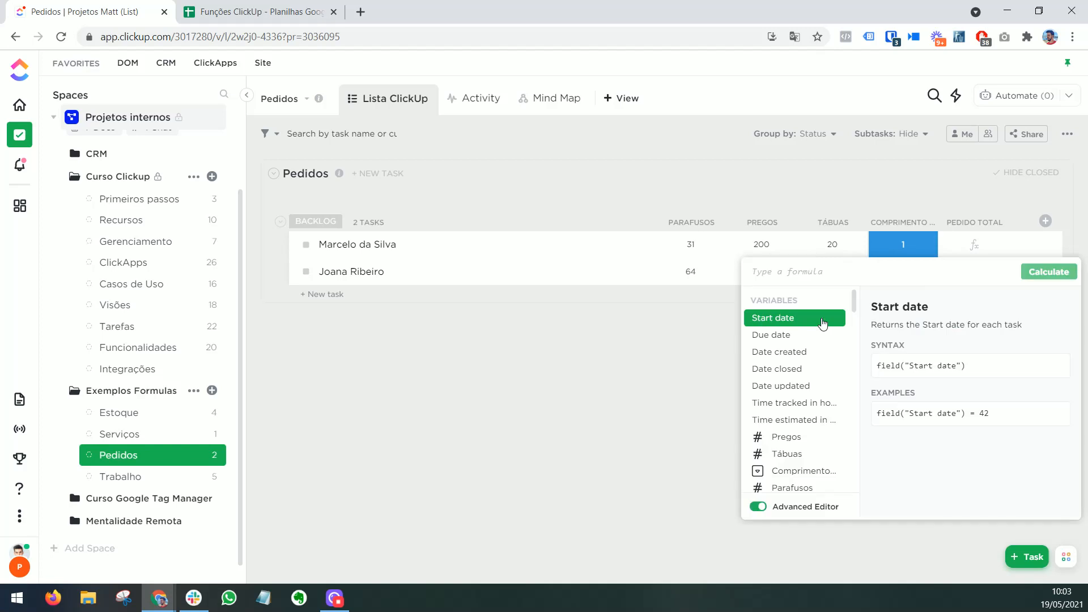
click(814, 487)
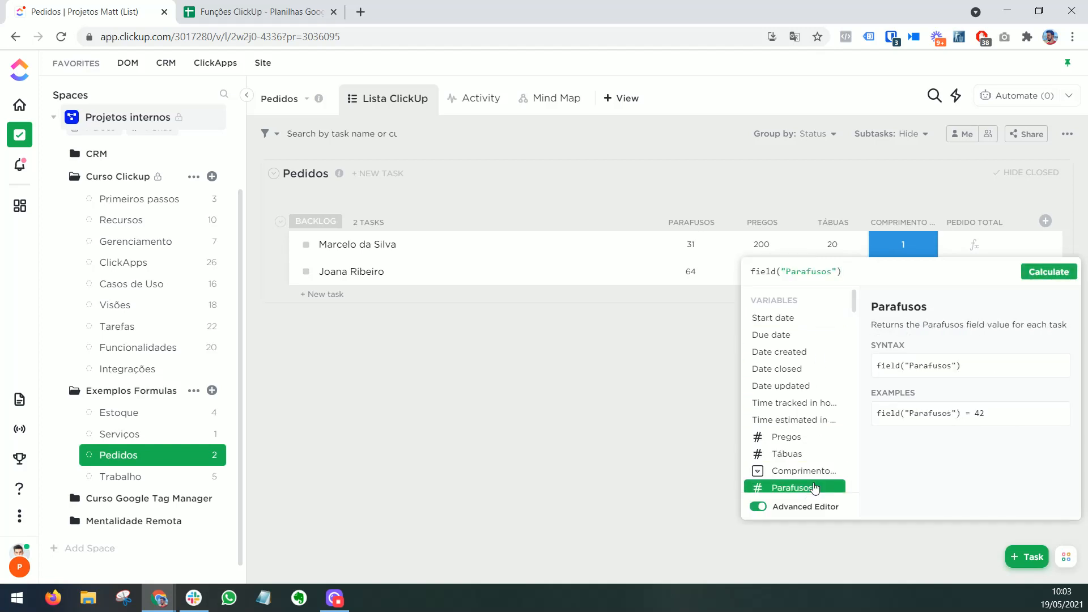
text(*)
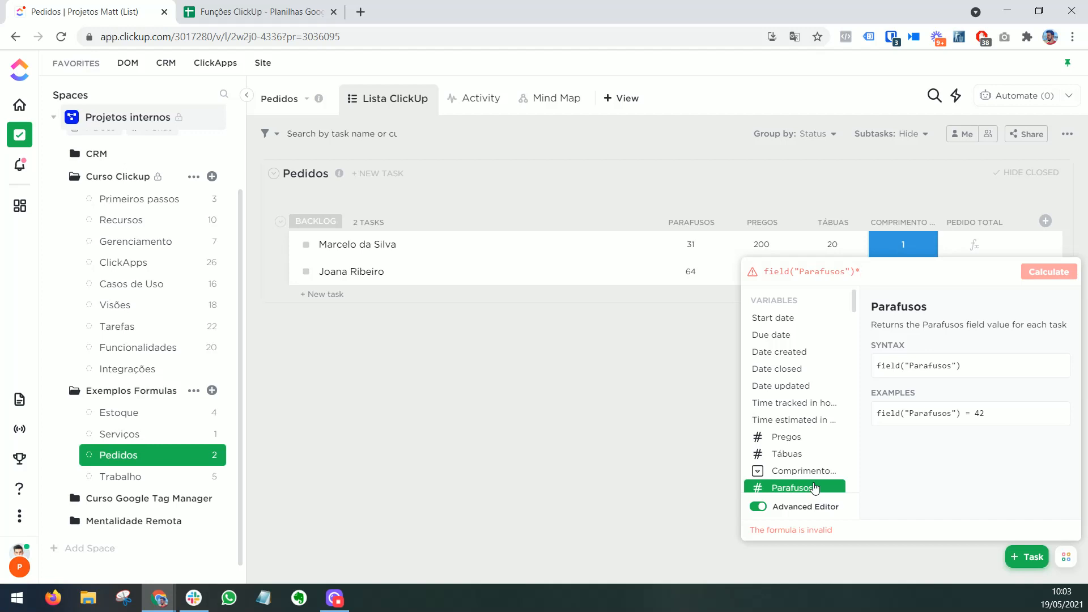
text(0.30+)
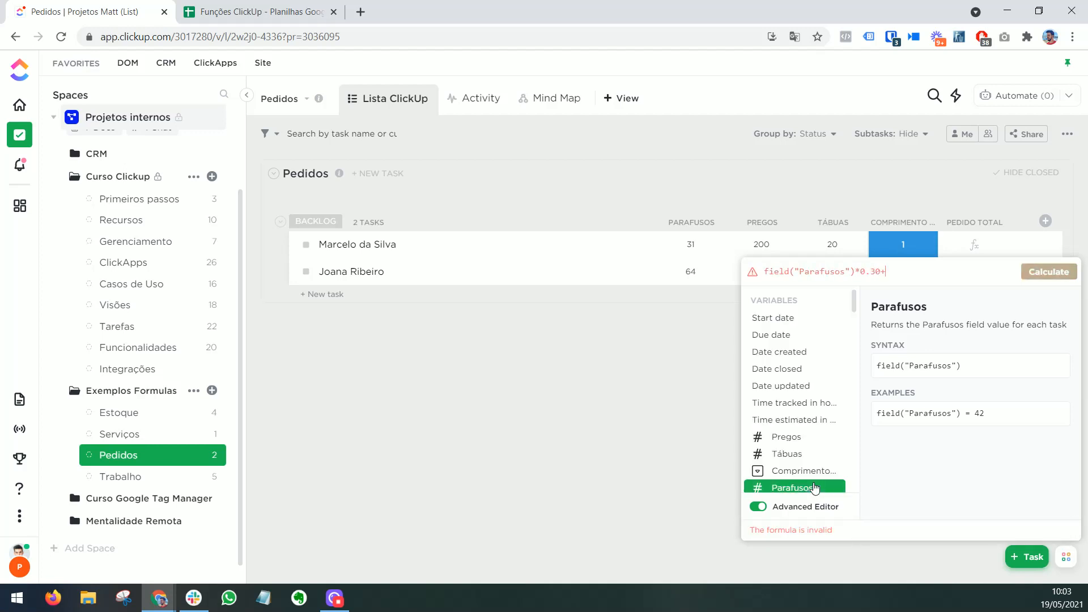
click(817, 444)
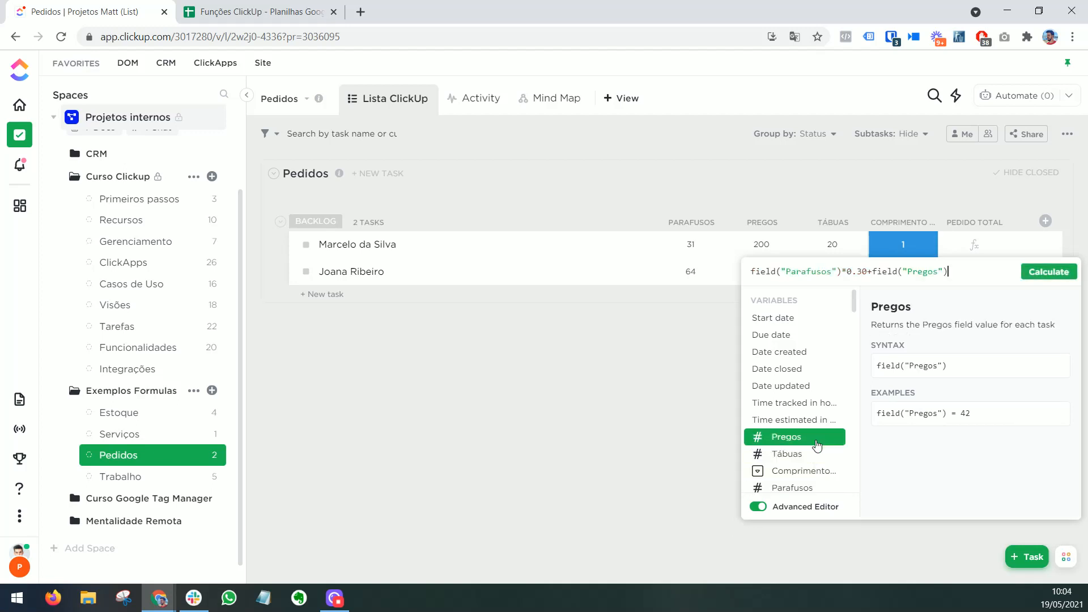
text(*0)
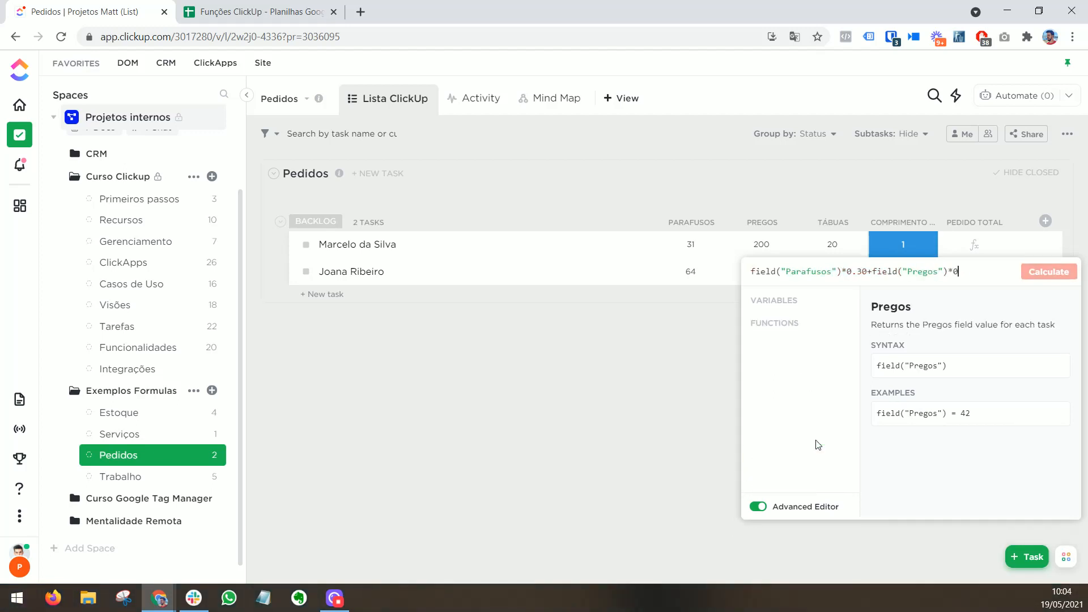
text(.15+)
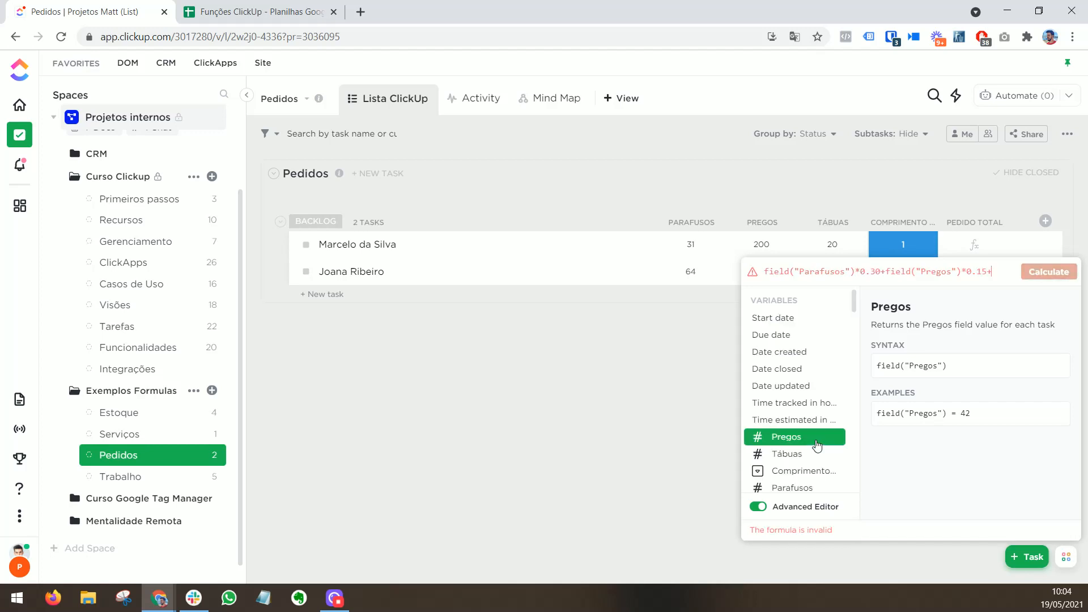
Step: Extend the Pedido total formula with +field("Tábuas")*field("Comprimento tábua")
click(822, 453)
text(*)
click(827, 484)
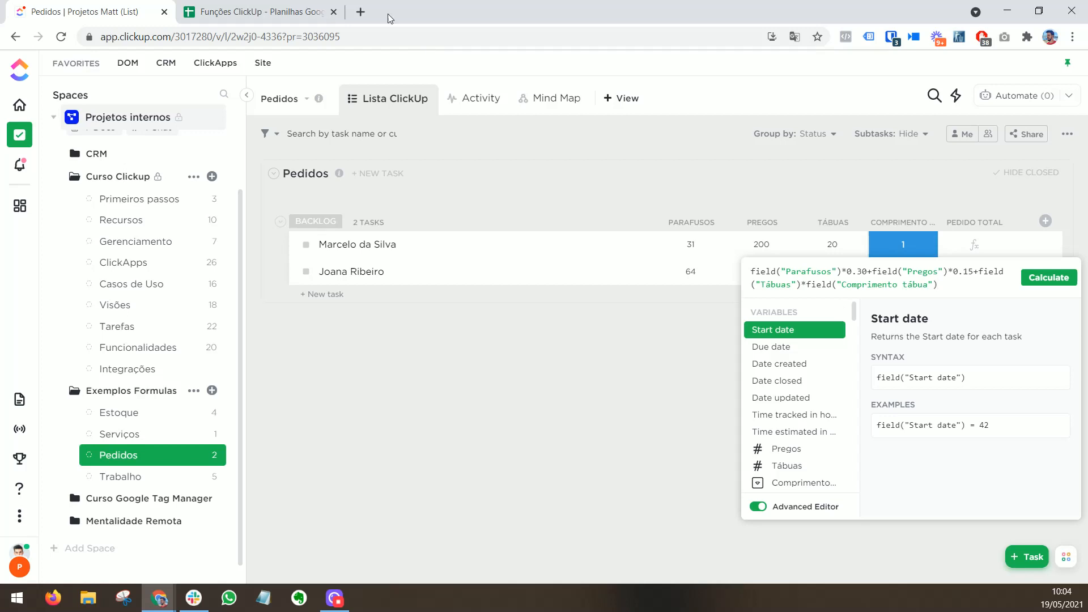
Step: Look up the SWITCH function's description in the Funções ClickUp spreadsheet and return to the Pedidos list in ClickUp
click(311, 8)
scroll(229, 310, down, 5)
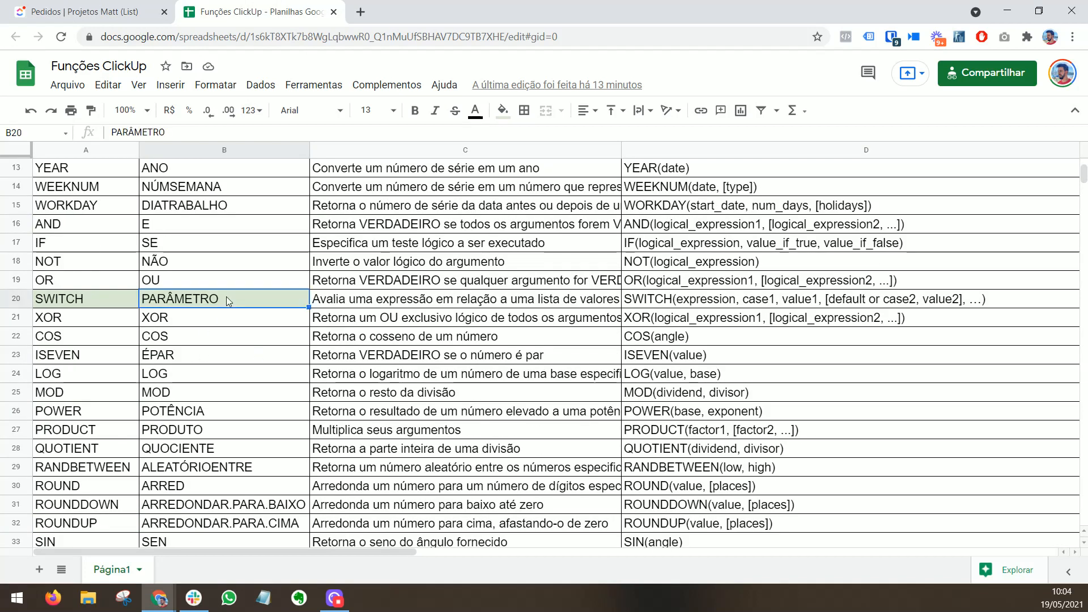
click(412, 305)
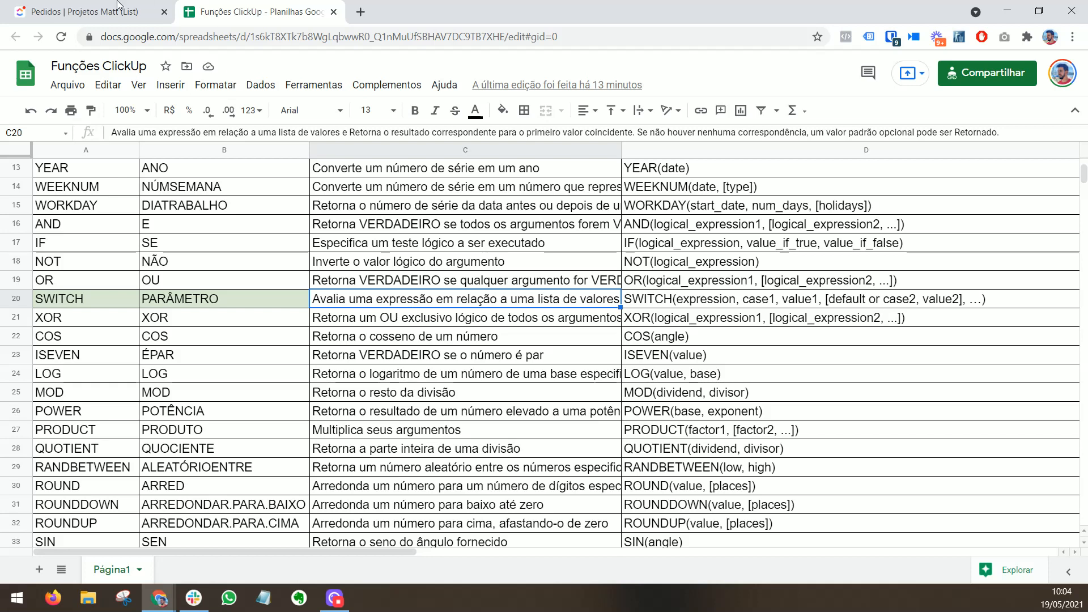
click(102, 12)
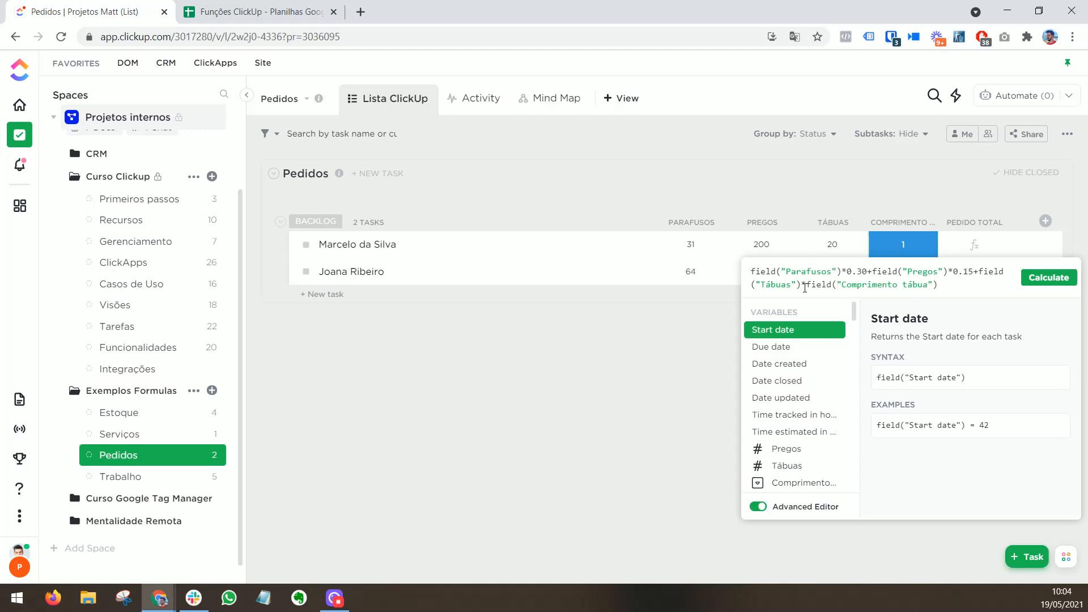
Step: Replace the *field("Comprimento tábua") part of the Pedido total formula with *SWITCH(
drag(810, 284, 938, 285)
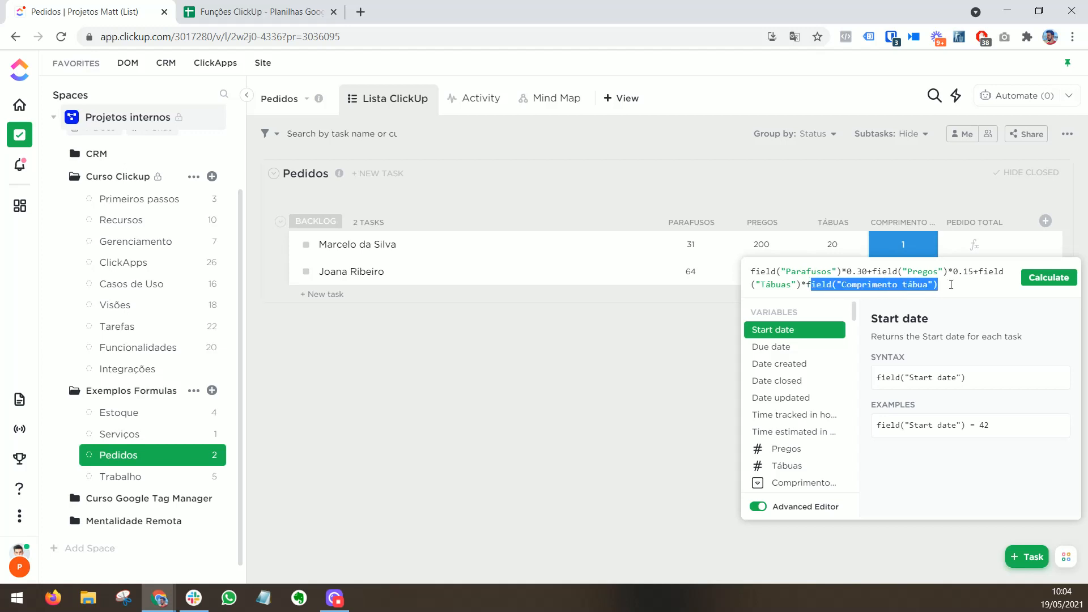
key(BackSpace)
key(BackSpace)
key(BackSpace)
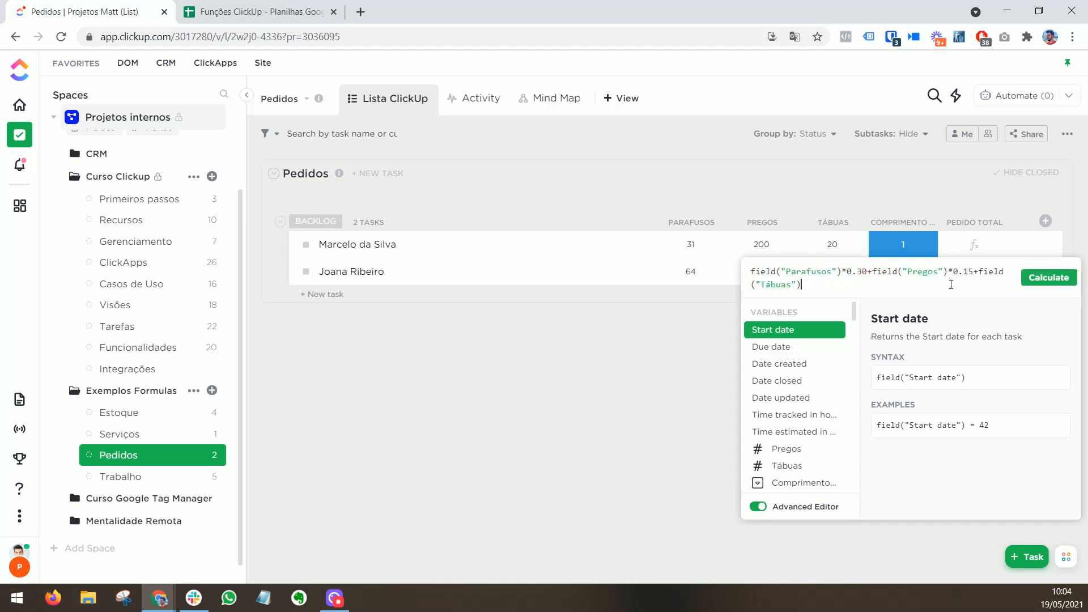
text(*SWITC)
click(838, 355)
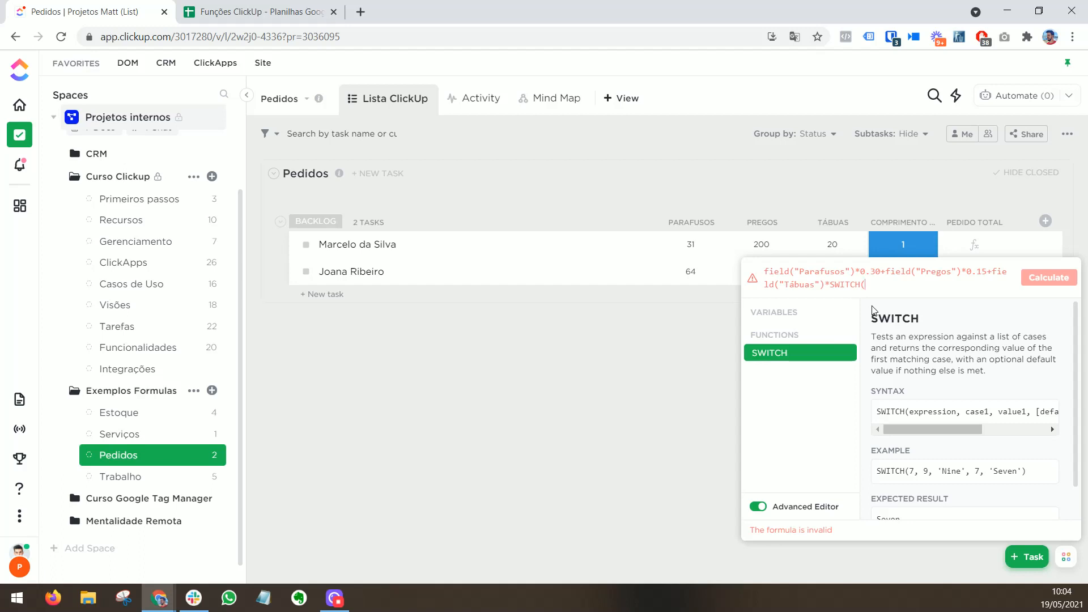
Step: Fill the SWITCH function with field("Tábuas") as the expression and the cases 1,10,2,20,3,30, closing the parenthesis
text(F)
key(BackSpace)
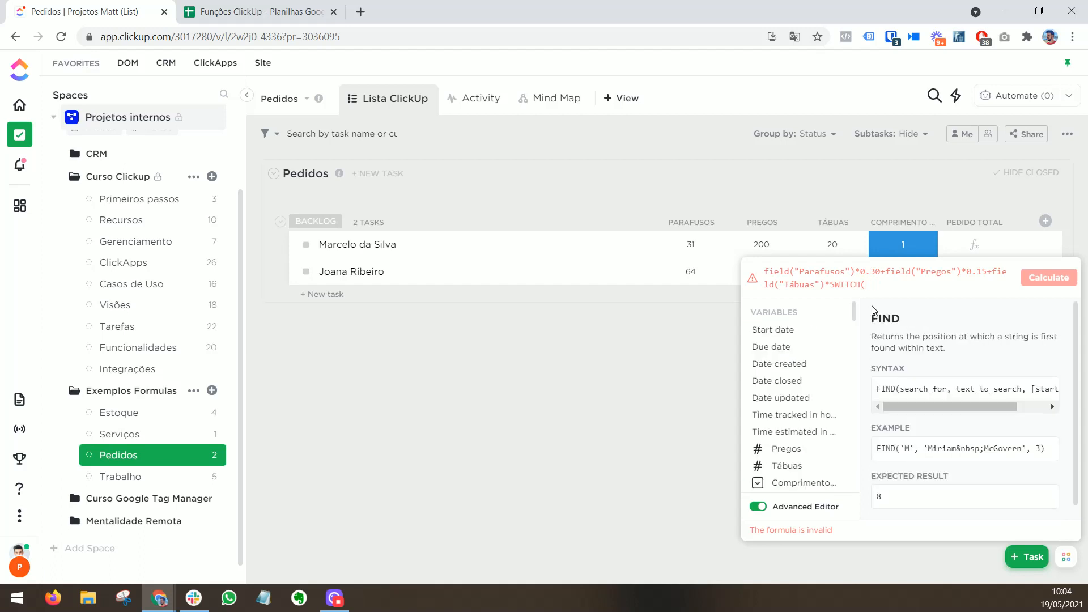
click(804, 468)
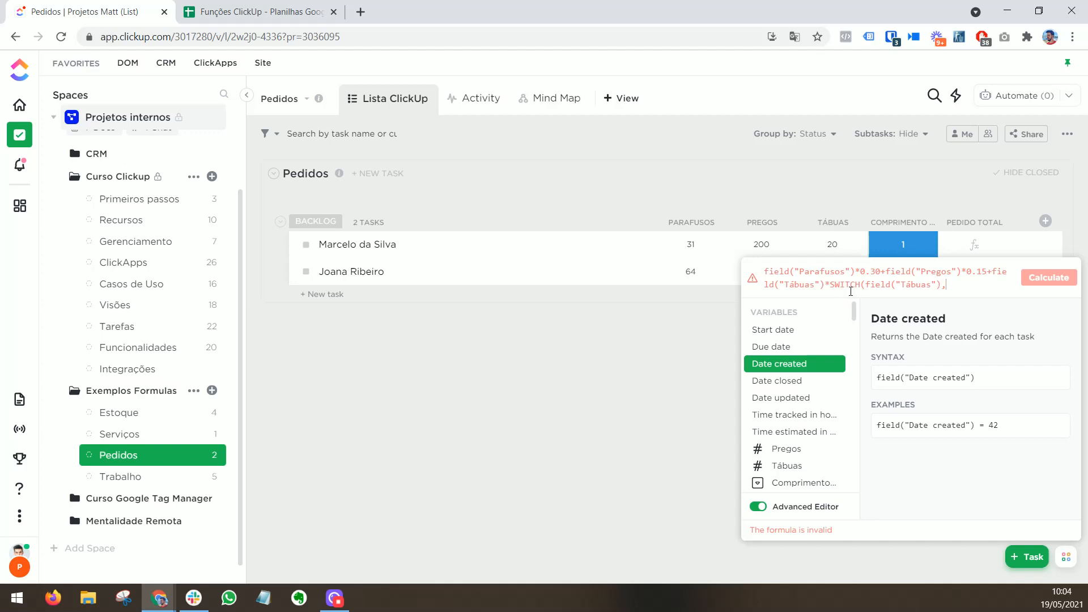
text(,1)
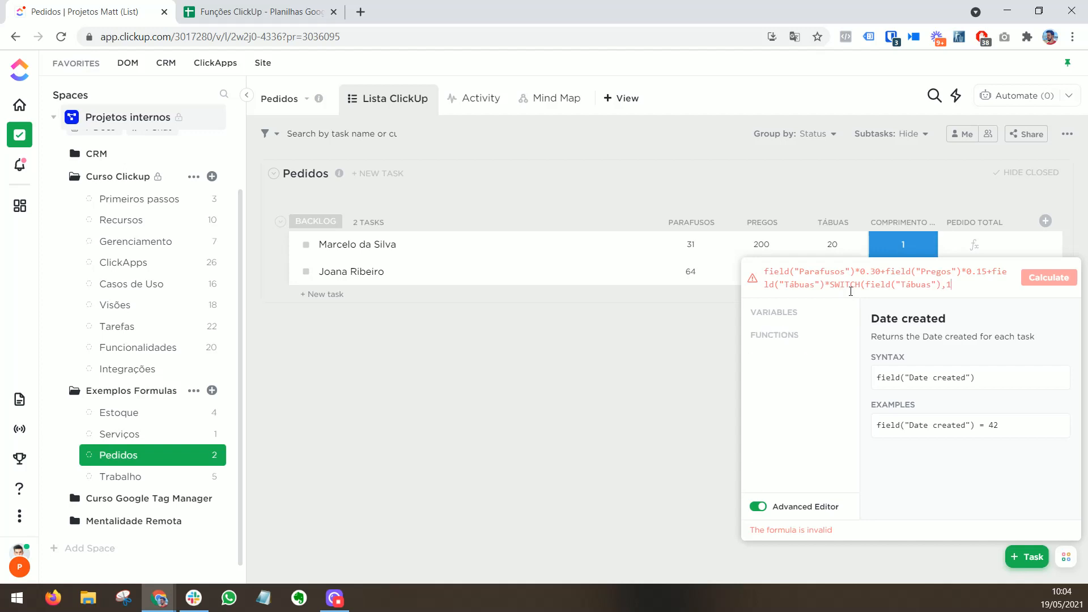
text(,10,2,20,3,30)
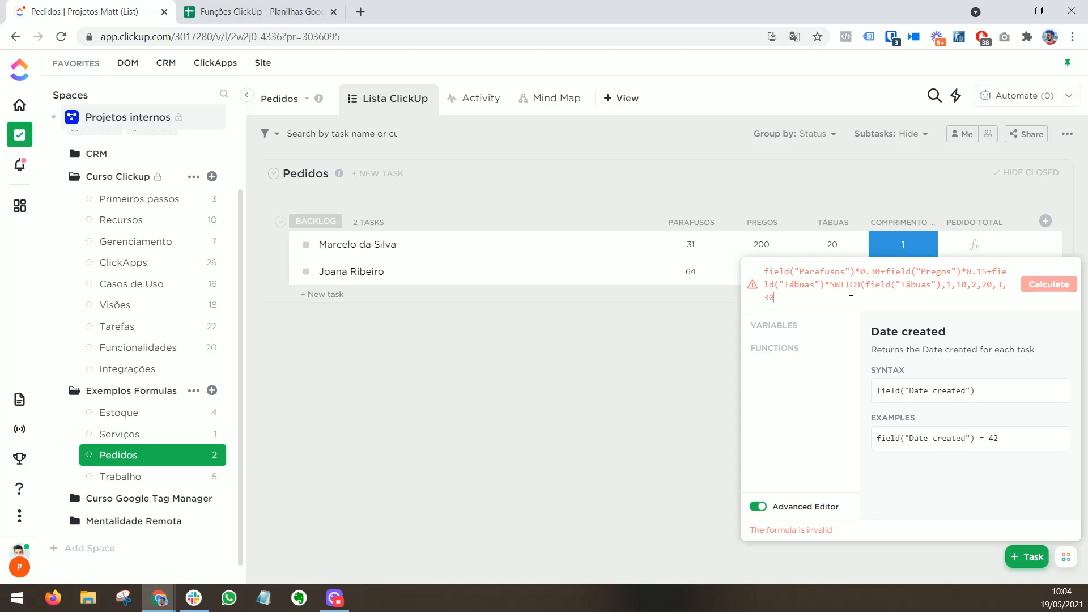
text())
text())
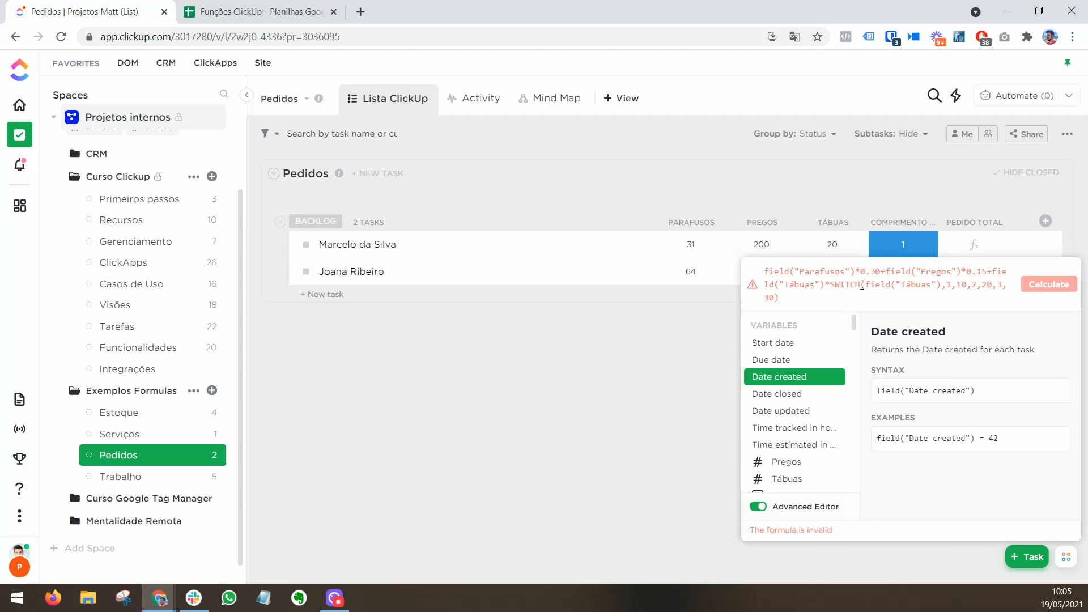
Step: Change the SWITCH expression to field("Comprimento tábua"), keep the cases 1,10,2,20,3,30, and calculate the Pedido total column
key(shift+Left)
key(shift+Left)
key(shift+Left)
key(shift+Left)
key(shift+Left)
key(shift+Left)
key(shift+Left)
key(shift+Left)
key(shift+Left)
key(shift+Left)
key(shift+Left)
key(shift+Left)
key(shift+Left)
key(shift+Left)
key(shift+Left)
key(shift+Left)
key(ctrl+c)
key(BackSpace)
key(BackSpace)
key(BackSpace)
key(BackSpace)
key(BackSpace)
key(BackSpace)
key(BackSpace)
key(BackSpace)
key(BackSpace)
key(BackSpace)
key(BackSpace)
key(BackSpace)
key(BackSpace)
key(BackSpace)
key(BackSpace)
key(BackSpace)
key(BackSpace)
key(BackSpace)
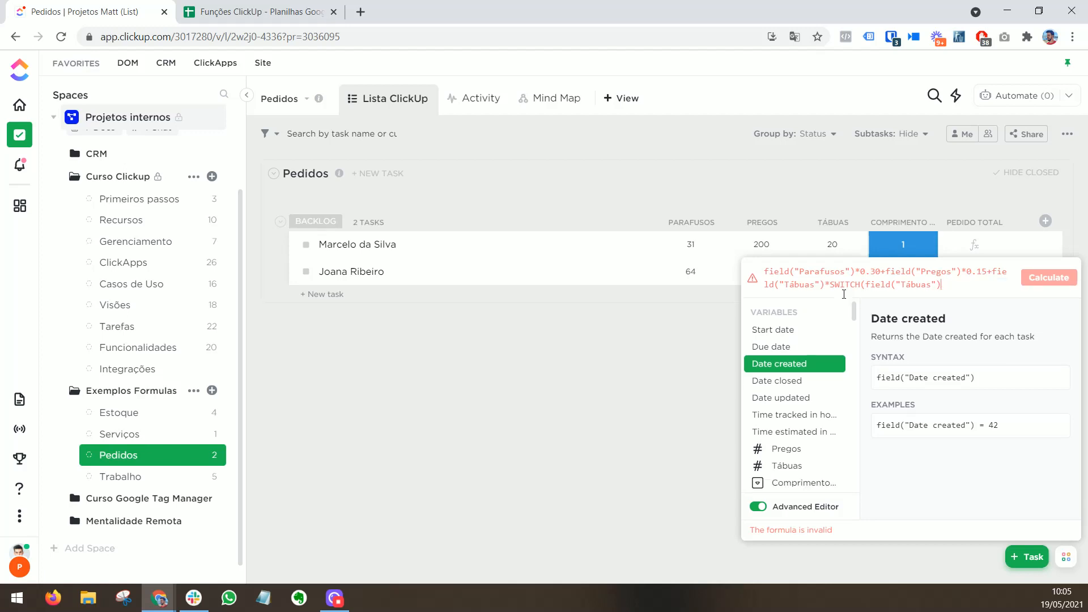
text(H)
key(BackSpace)
key(BackSpace)
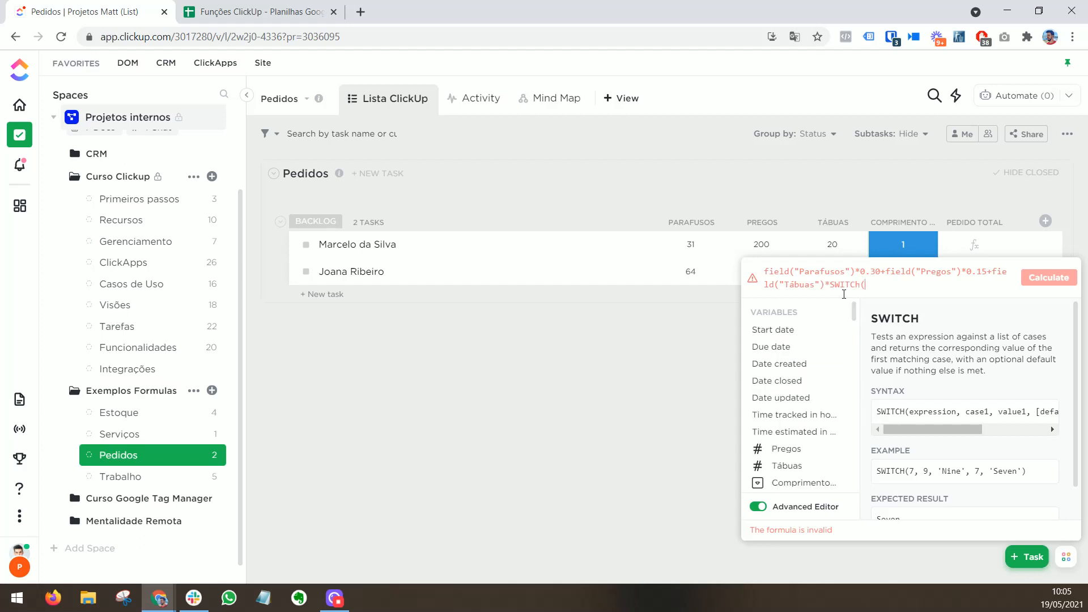
text(H))
click(819, 483)
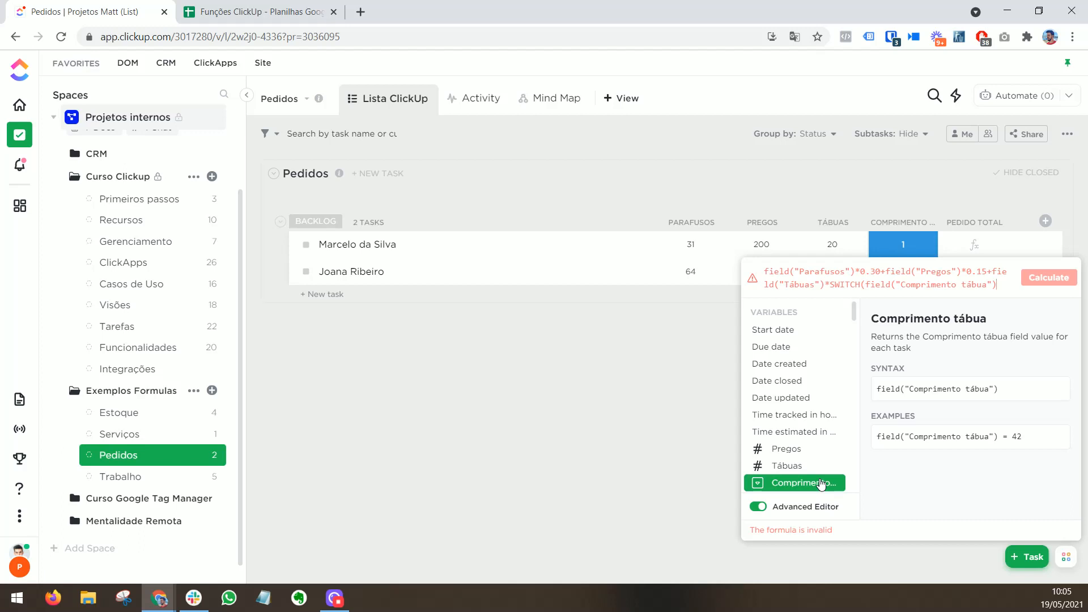
key(ctrl+v)
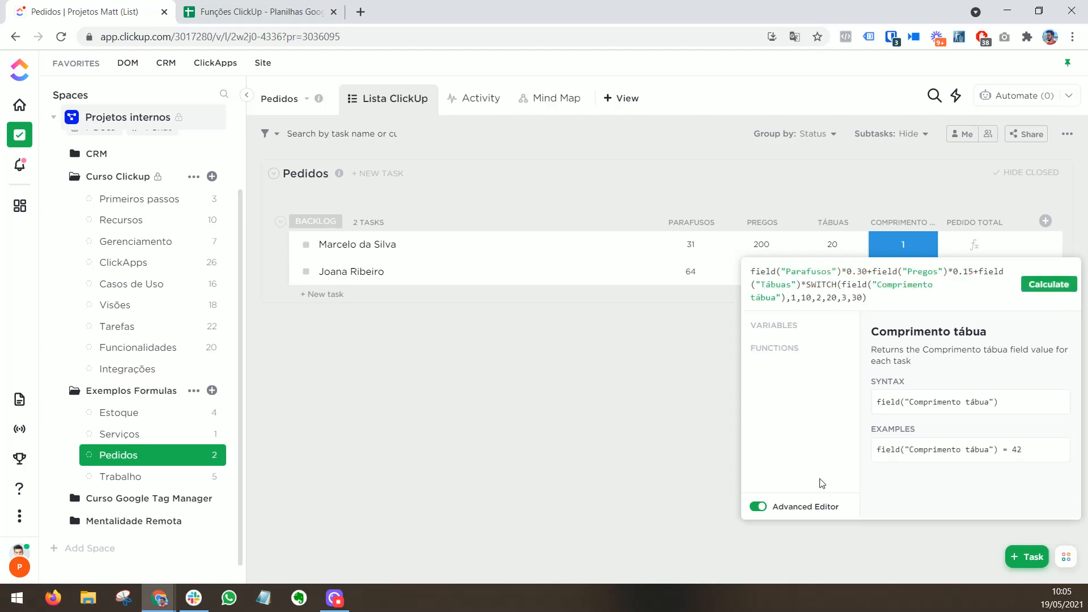
click(807, 284)
click(1020, 294)
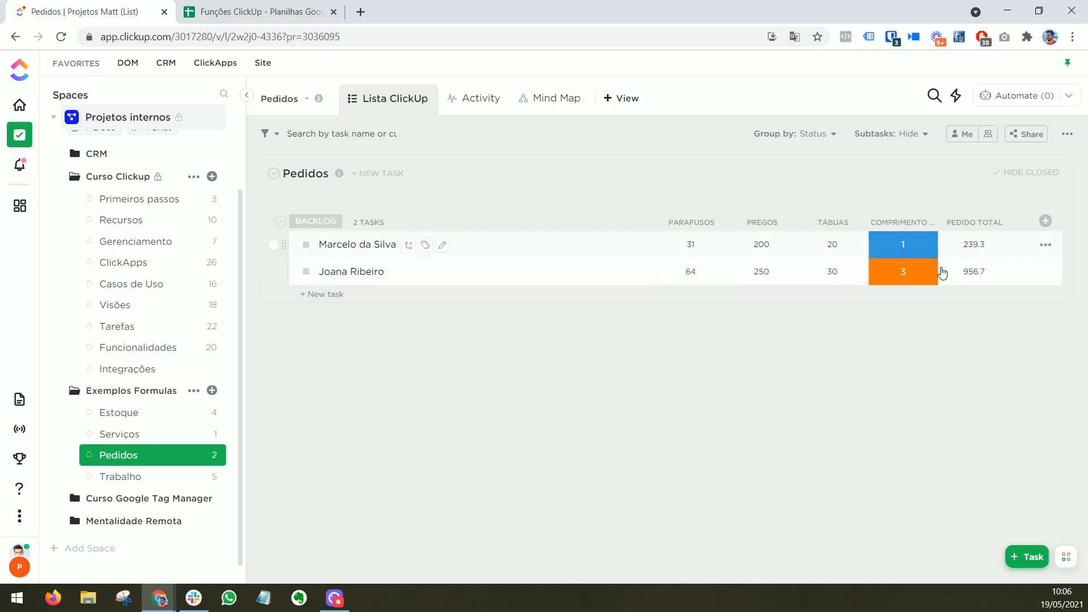
Step: Review the first order's Pedido total formula and the column's available options without changing them
click(974, 249)
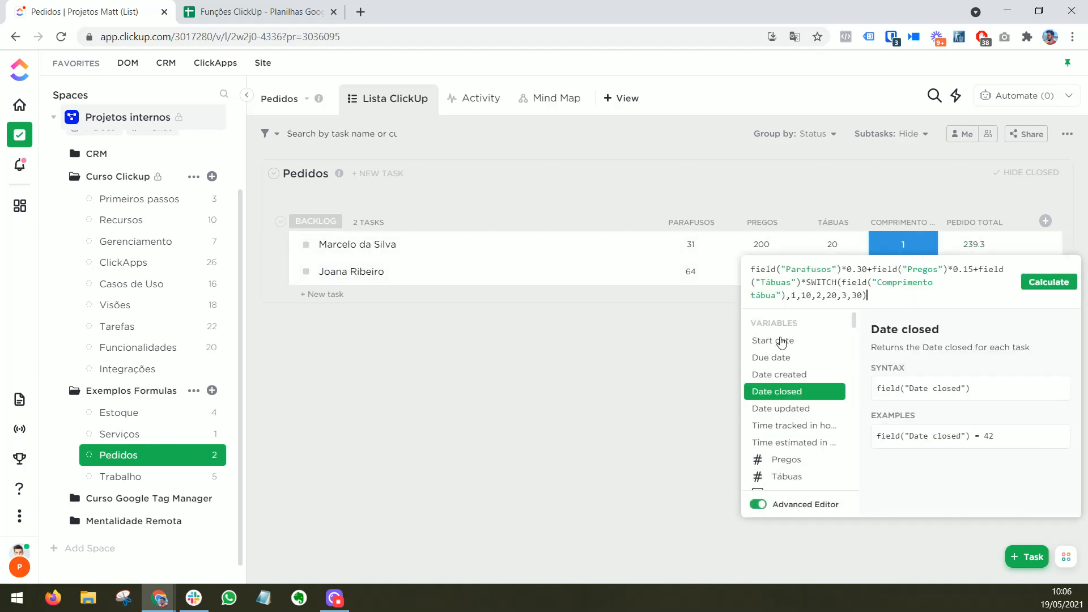
click(663, 374)
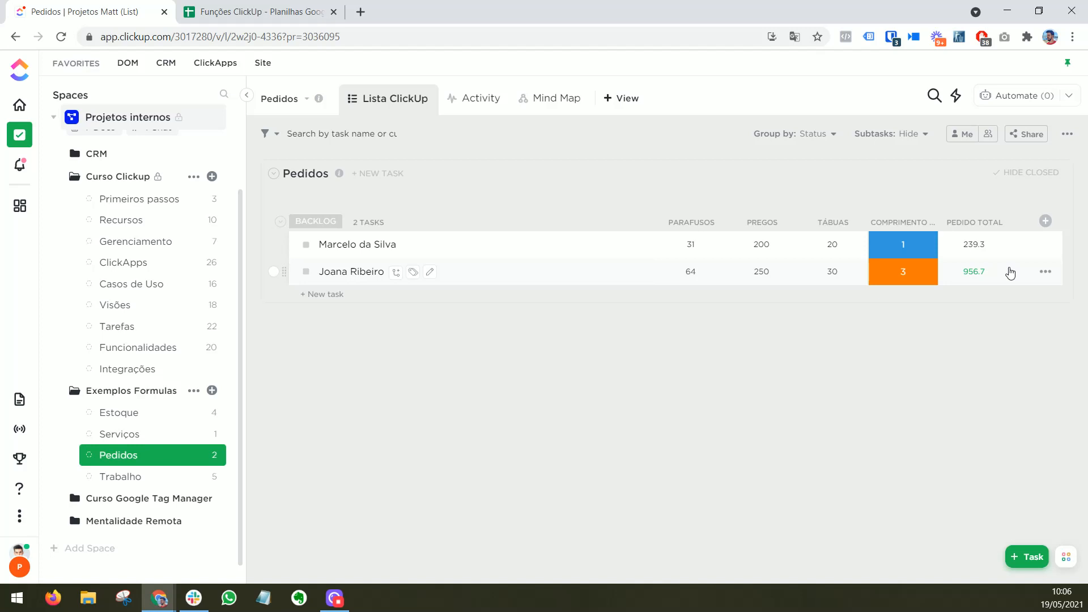
click(987, 225)
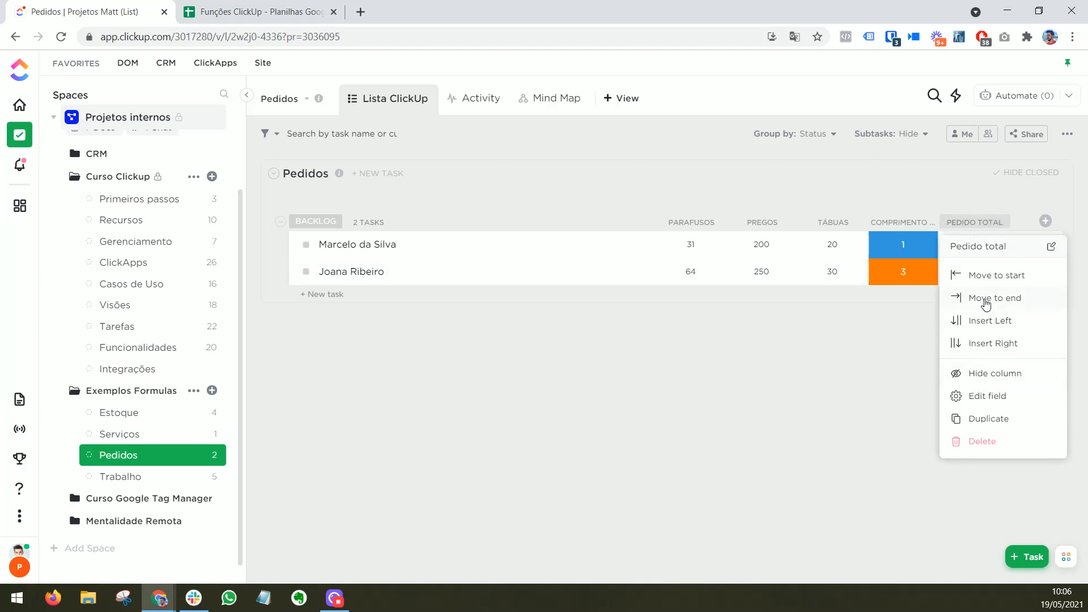
click(890, 124)
Step: Check which custom fields are available for grouping the Pedidos list, leaving it grouped by Status
click(816, 135)
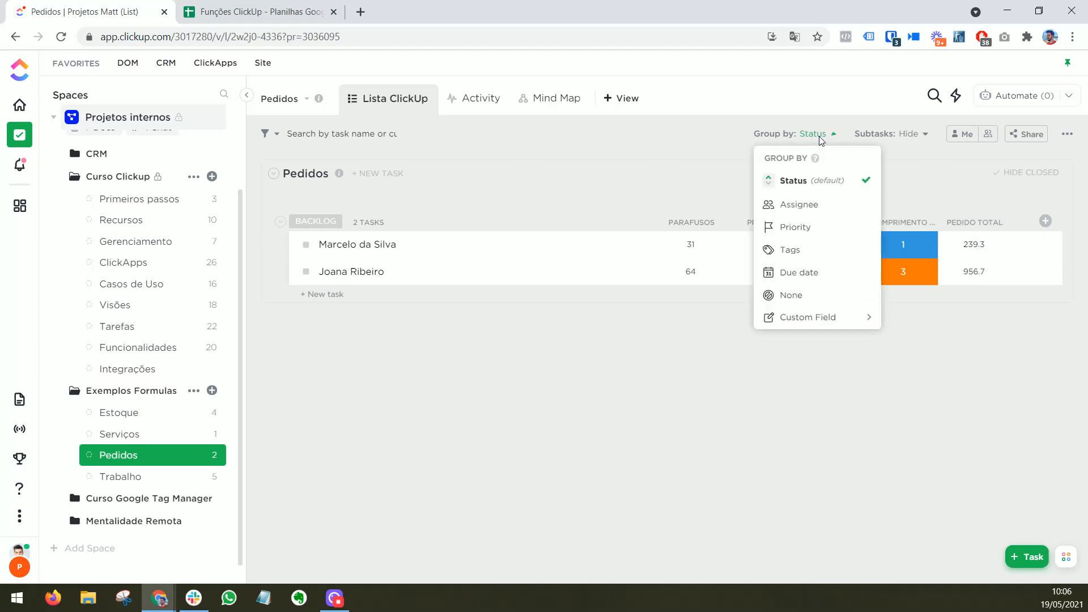
click(821, 325)
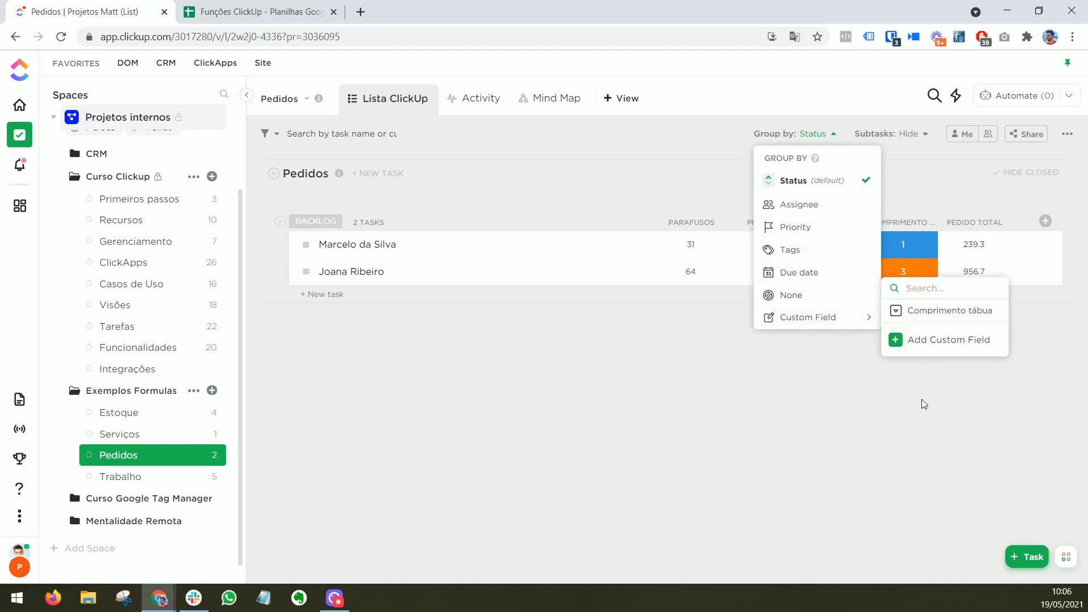
click(889, 374)
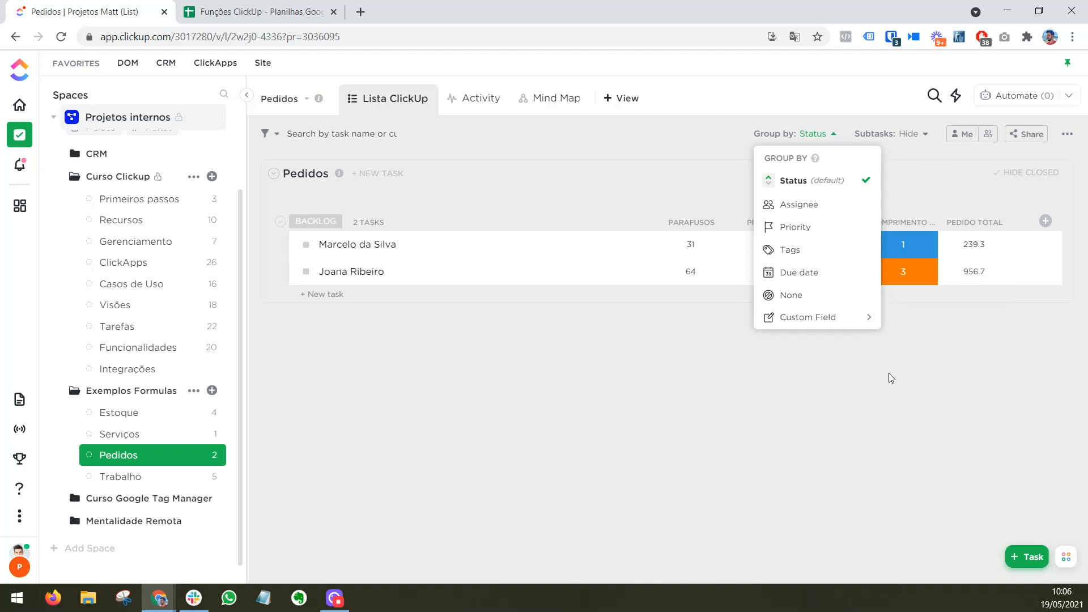
click(933, 314)
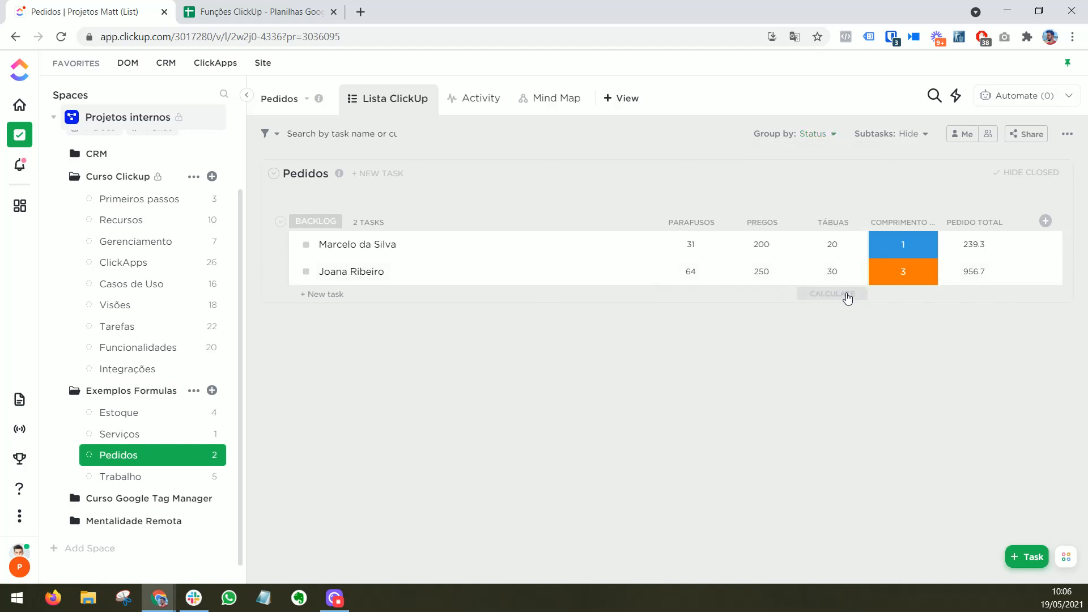
Step: Add a Sum calculation beneath the Parafusos, Pregos and Tábuas columns of the Backlog group
click(713, 299)
click(741, 386)
click(765, 294)
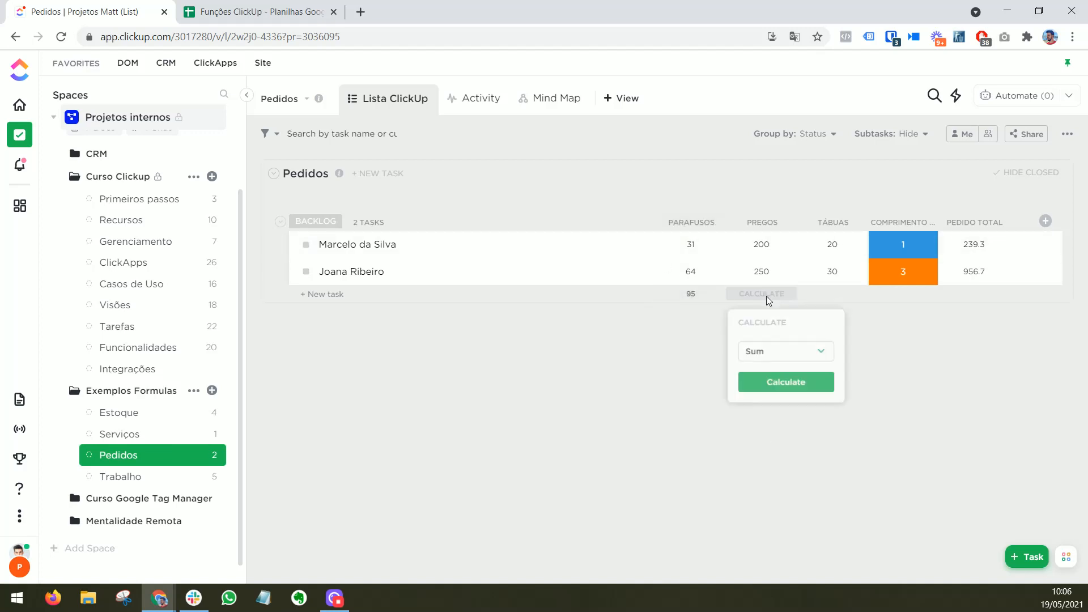
click(781, 354)
click(782, 380)
click(782, 383)
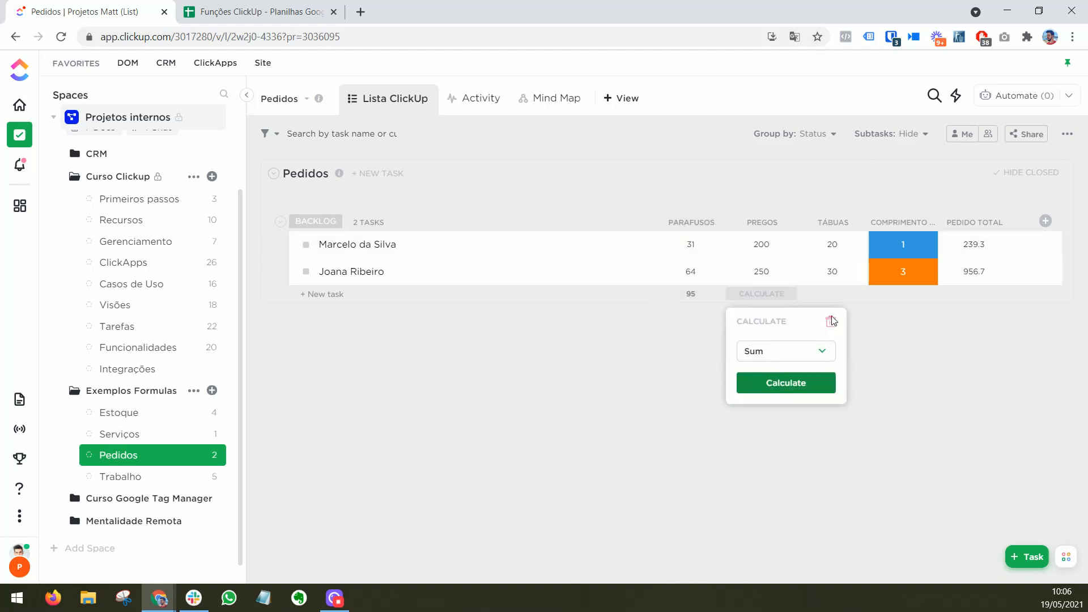
click(846, 299)
click(857, 382)
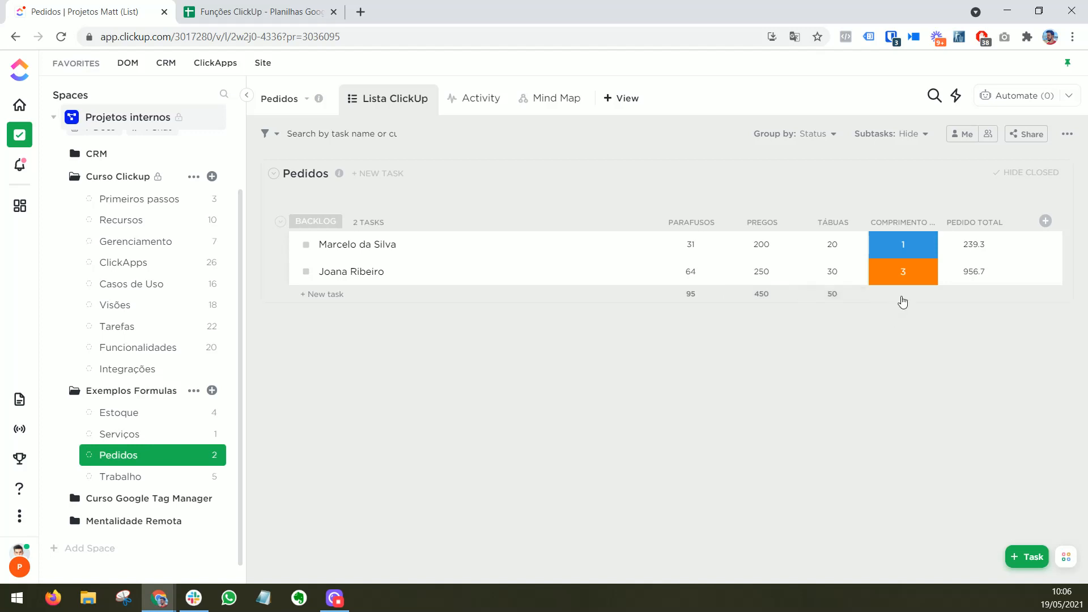
Step: Add an Average calculation beneath the Comprimento tábua column of the Backlog group
click(902, 294)
click(906, 353)
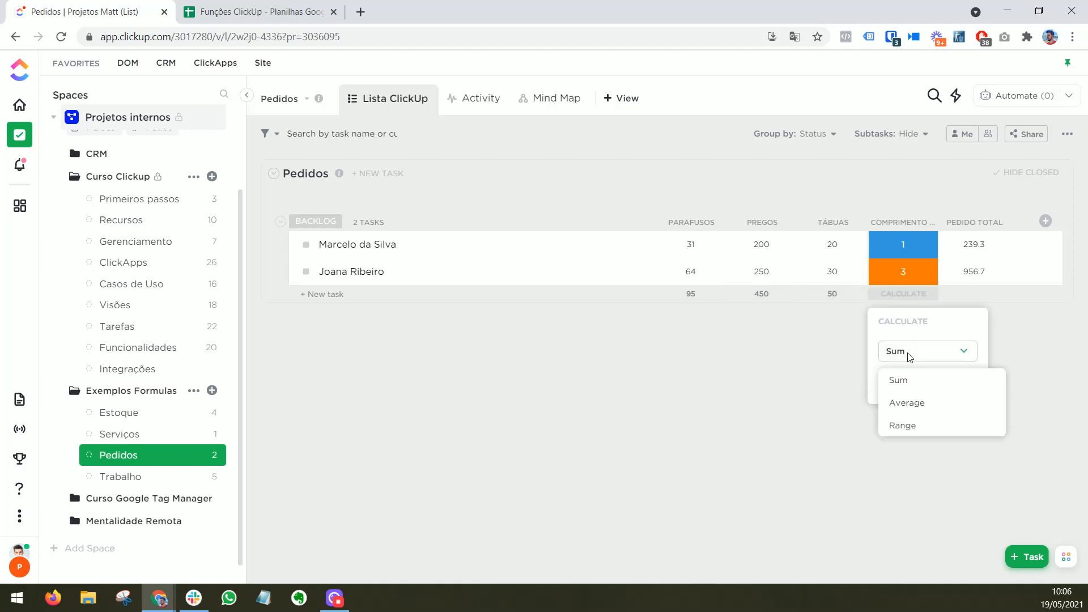
click(911, 401)
click(918, 389)
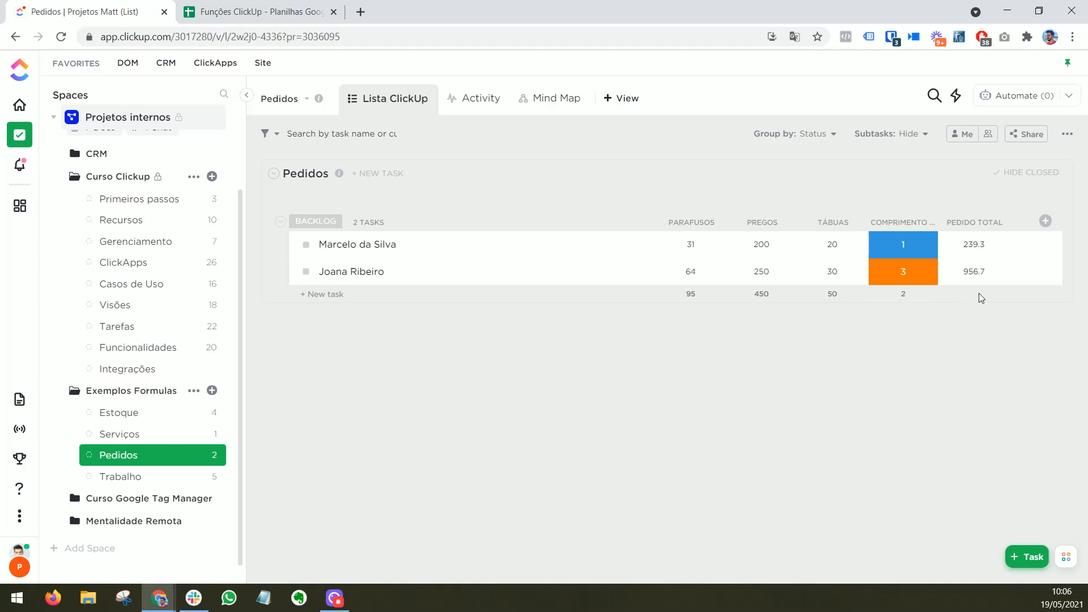